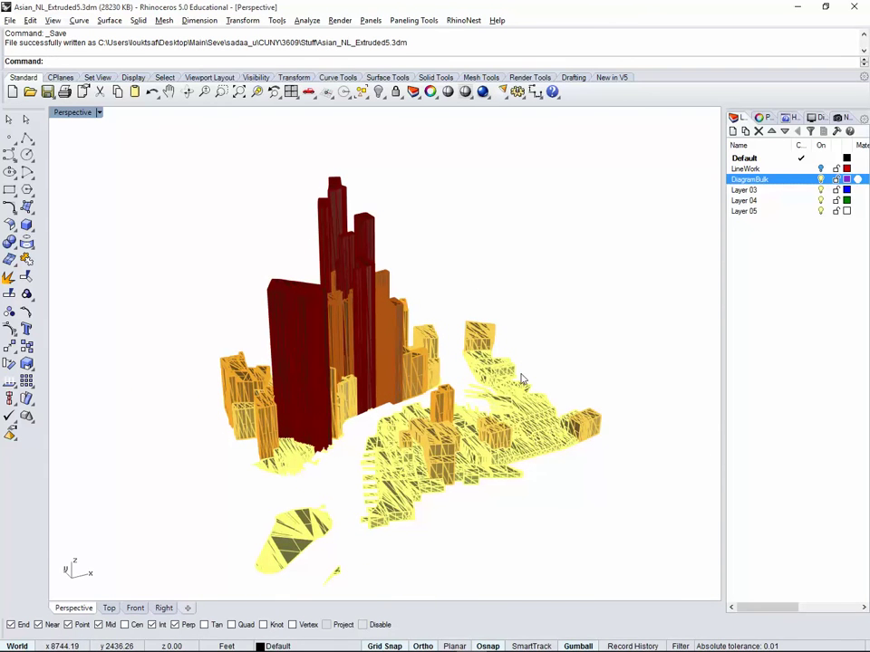
Step: Orbit the Perspective view around the city model and widen the Layers panel
{"action": "right_click_drag", "start_coordinate": [529, 382], "coordinate": [464, 365]}
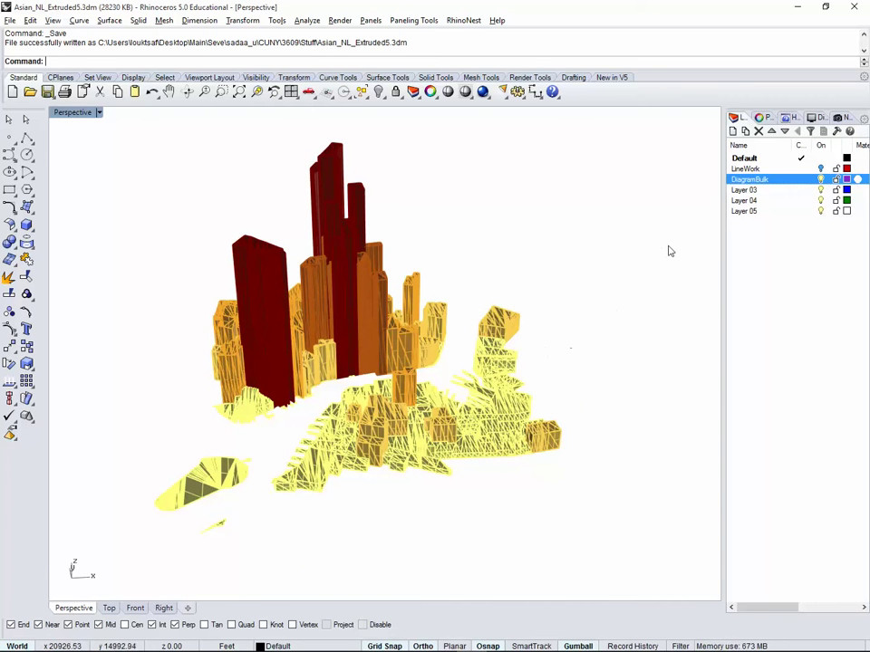
{"action": "right_click_drag", "start_coordinate": [671, 251], "coordinate": [479, 283]}
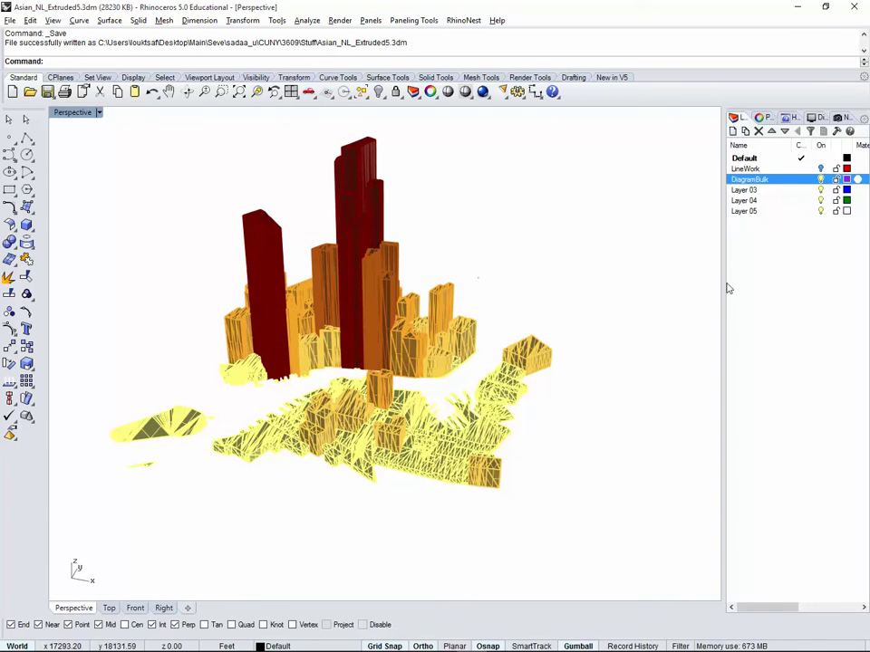
{"action": "left_click_drag", "start_coordinate": [545, 284], "coordinate": [547, 283]}
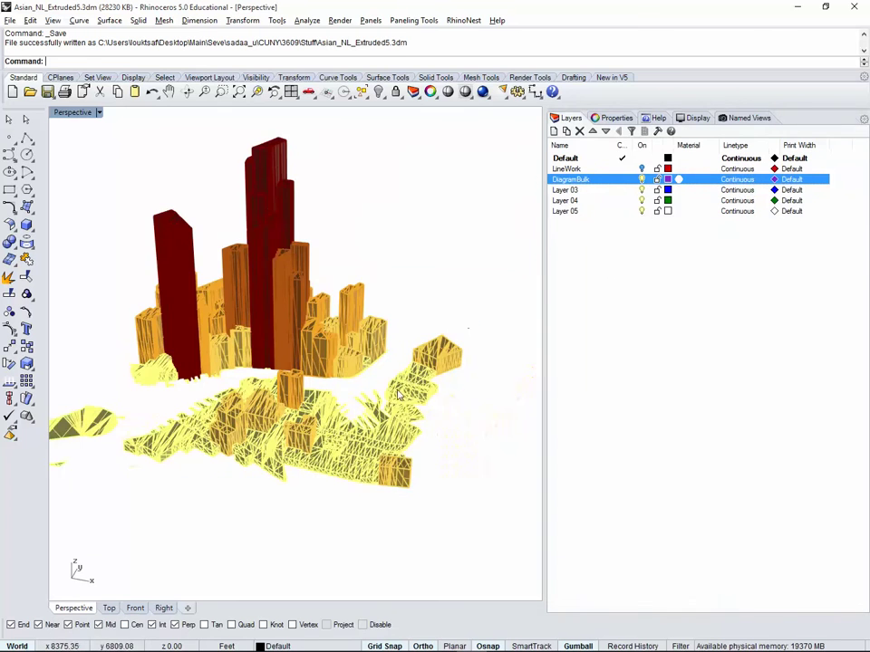
{"action": "right_click_drag", "start_coordinate": [408, 344], "coordinate": [340, 390]}
Step: Launch Grasshopper with the Grasshopper command, then close the Networks4 definition
{"action": "type", "text": "G"}
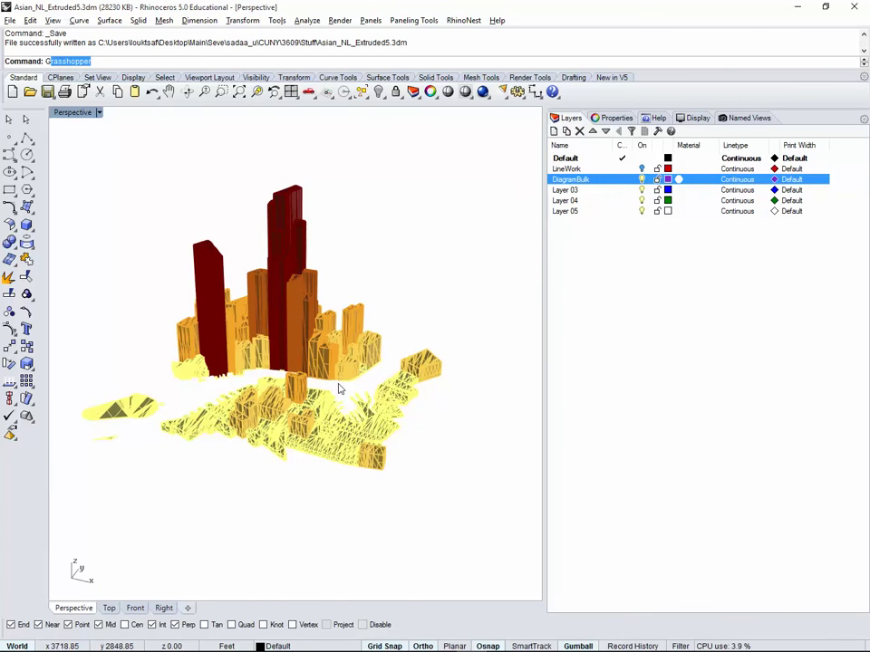
{"action": "type", "text": "rass"}
{"action": "key", "text": "Return"}
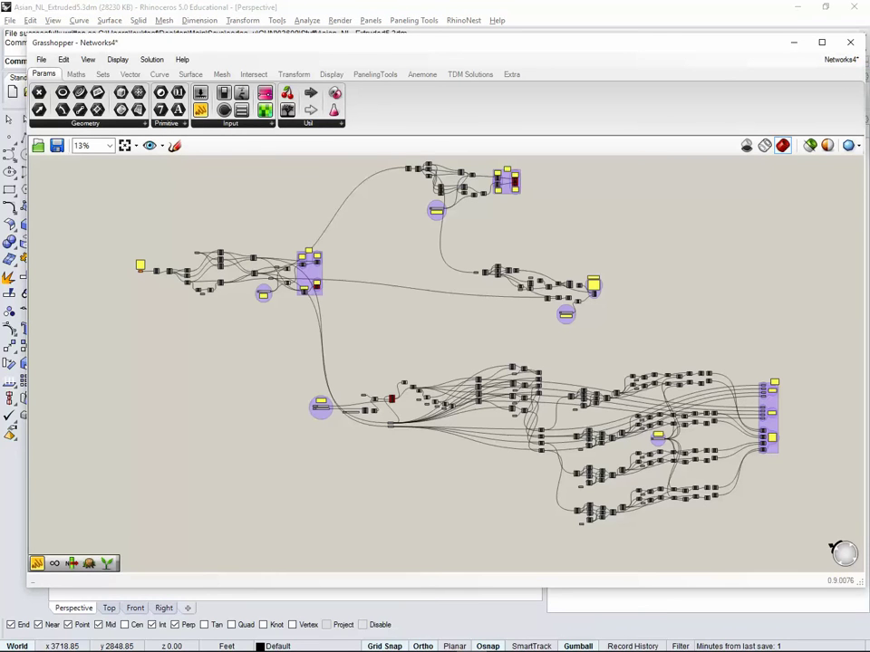
{"action": "key", "text": "ctrl+w"}
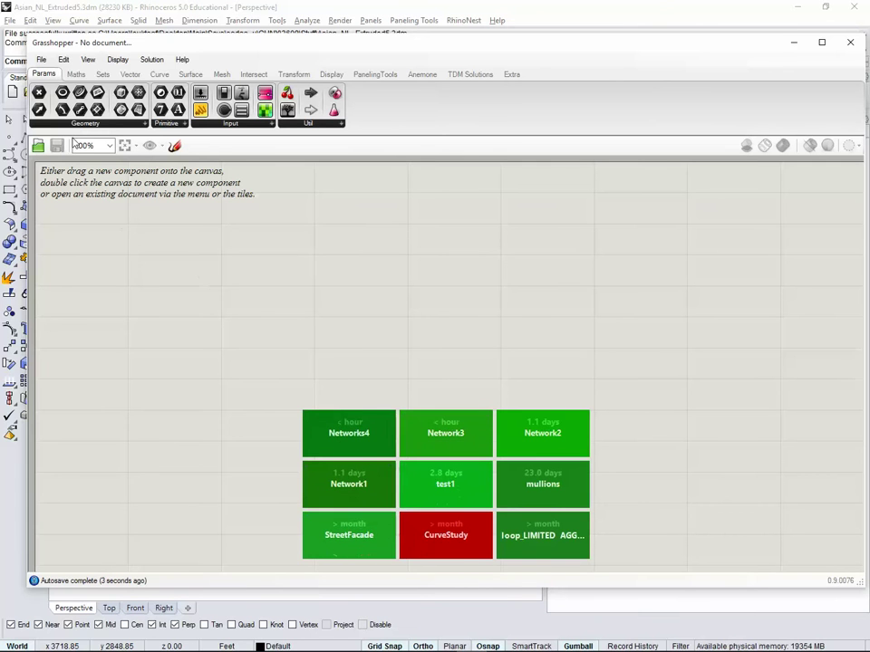
Step: Rename Networks4.gh to NetworksFromGIS.gh in the Open Document dialog and open it
{"action": "left_click", "coordinate": [41, 59]}
{"action": "left_click", "coordinate": [68, 92]}
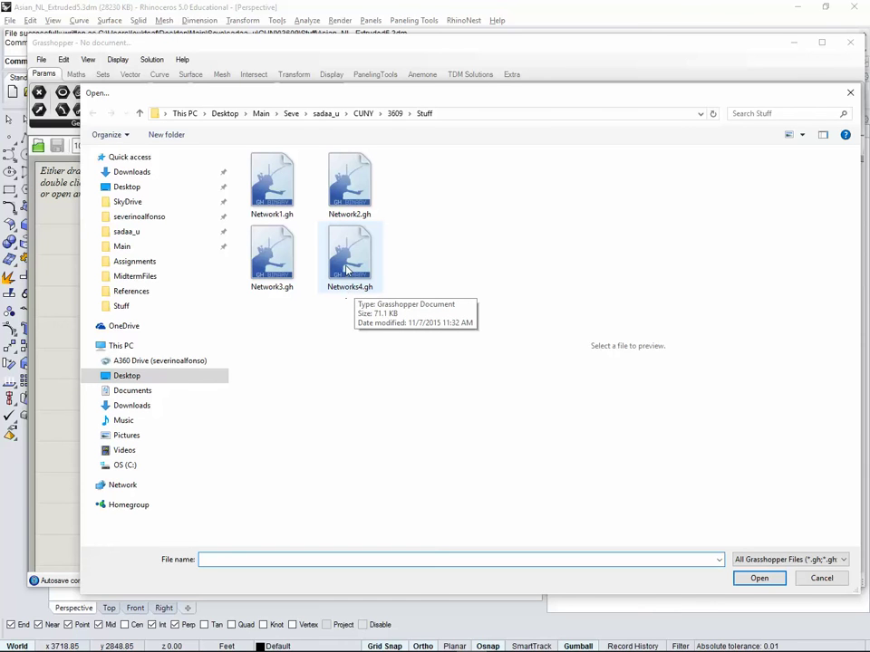
{"action": "left_click", "coordinate": [348, 269]}
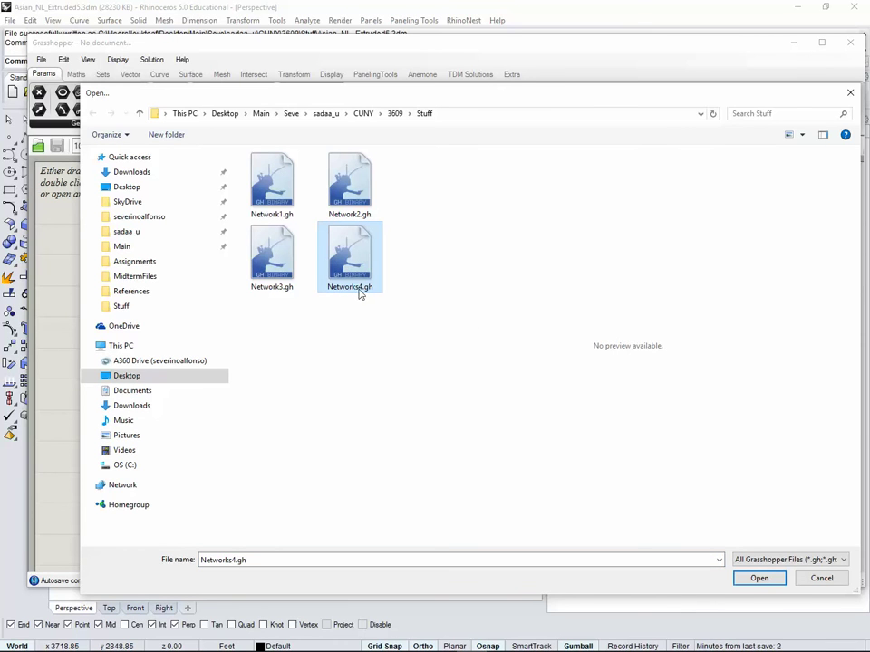
{"action": "left_click", "coordinate": [363, 288]}
{"action": "key", "text": "BackSpace"}
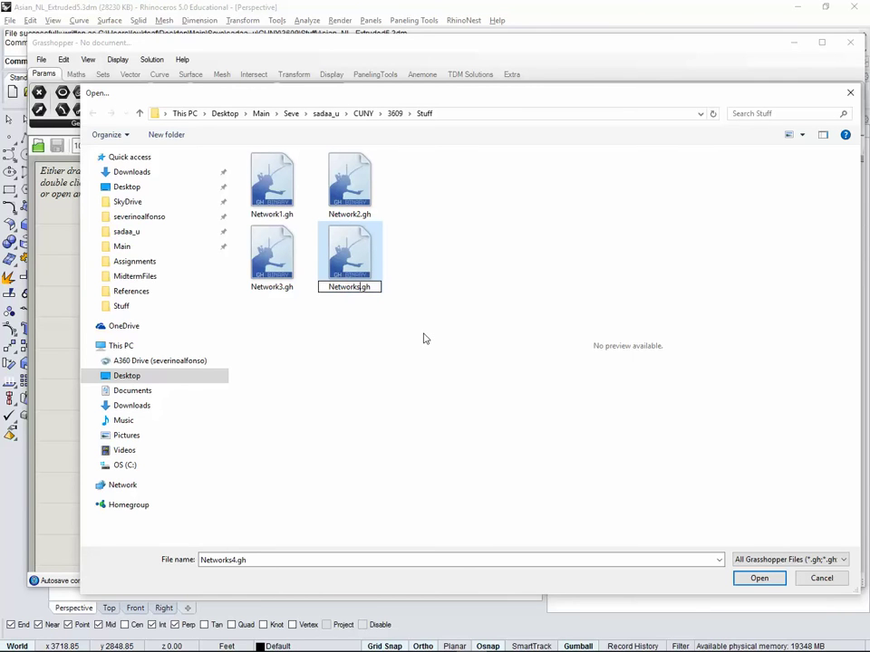
{"action": "type", "text": "From"}
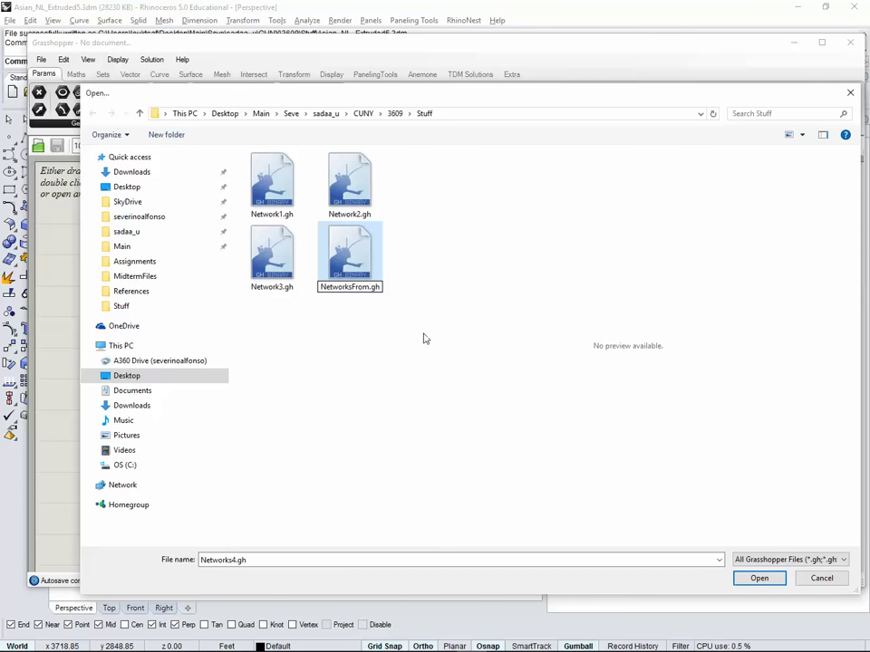
{"action": "type", "text": "GIS"}
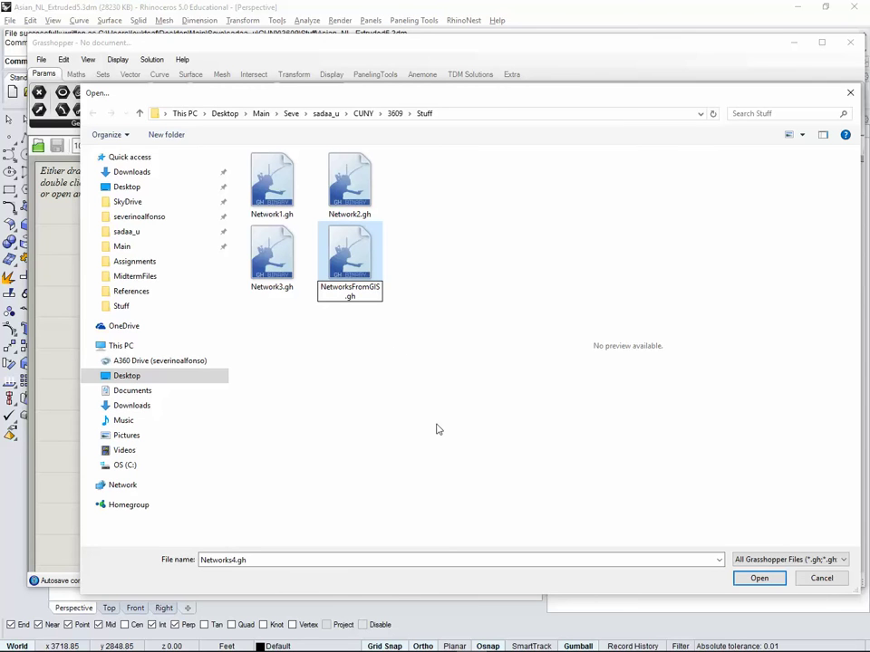
{"action": "key", "text": "Return"}
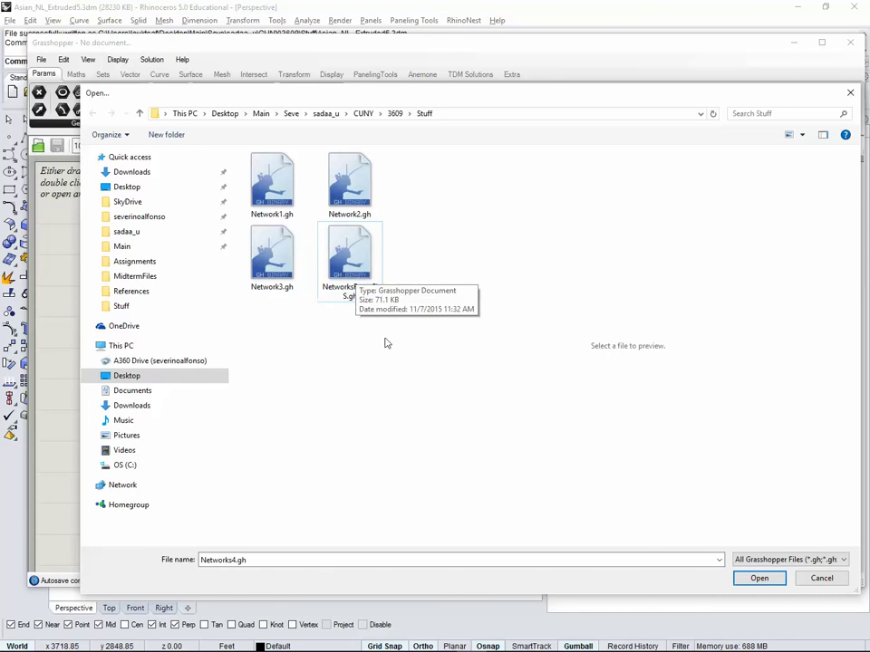
{"action": "left_click", "coordinate": [355, 256]}
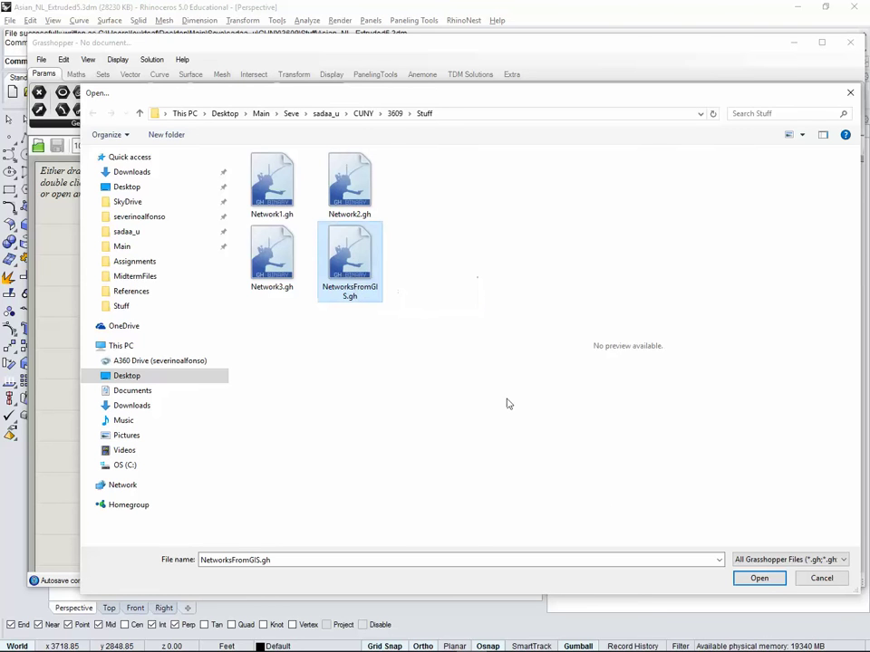
{"action": "left_click", "coordinate": [762, 580]}
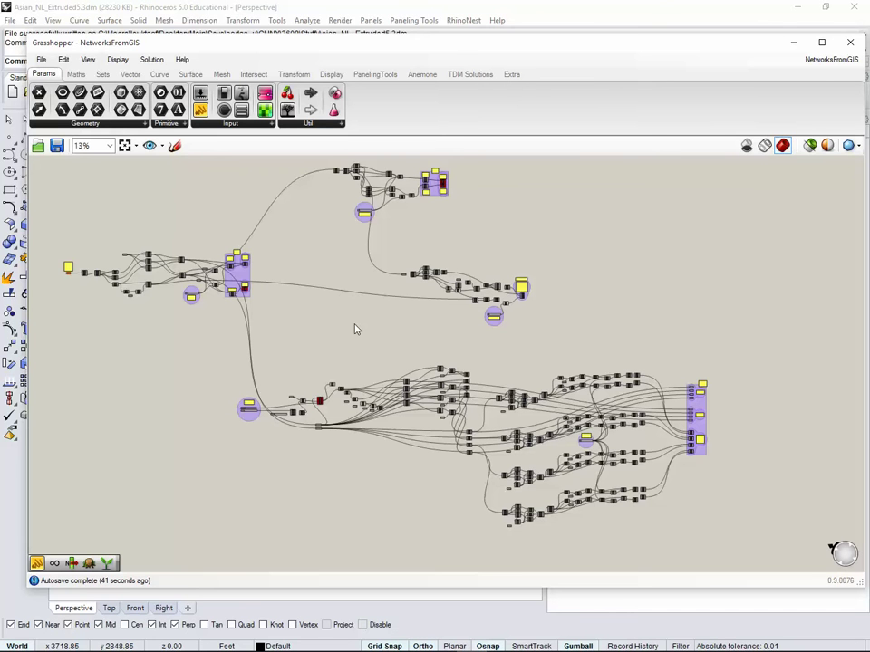
Step: Pan and zoom the canvas onto the yellow note panel and the Geo parameter
{"action": "left_click_drag", "start_coordinate": [405, 56], "coordinate": [393, 58]}
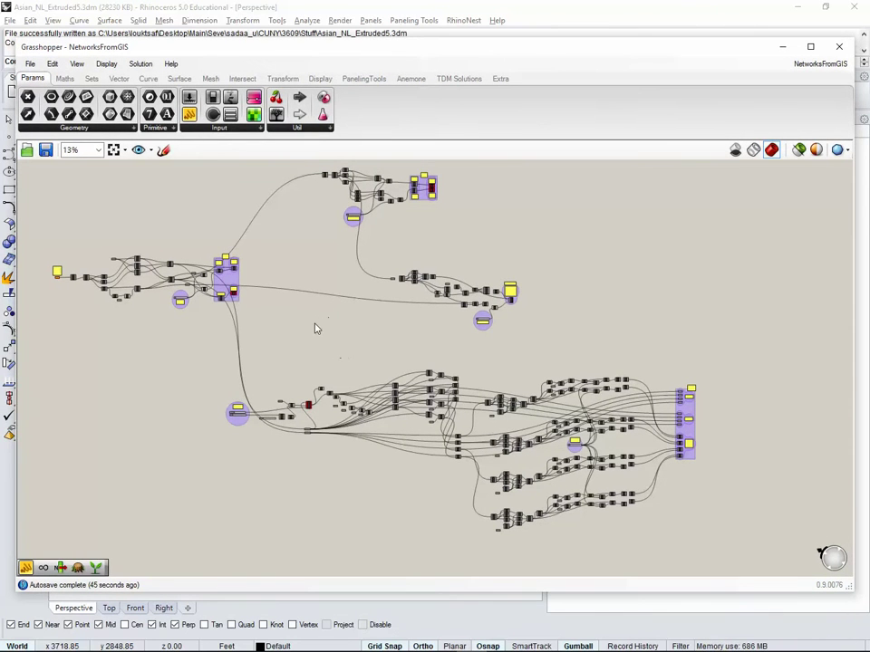
{"action": "right_click_drag", "start_coordinate": [315, 329], "coordinate": [336, 343]}
{"action": "right_click_drag", "start_coordinate": [180, 363], "coordinate": [168, 362]}
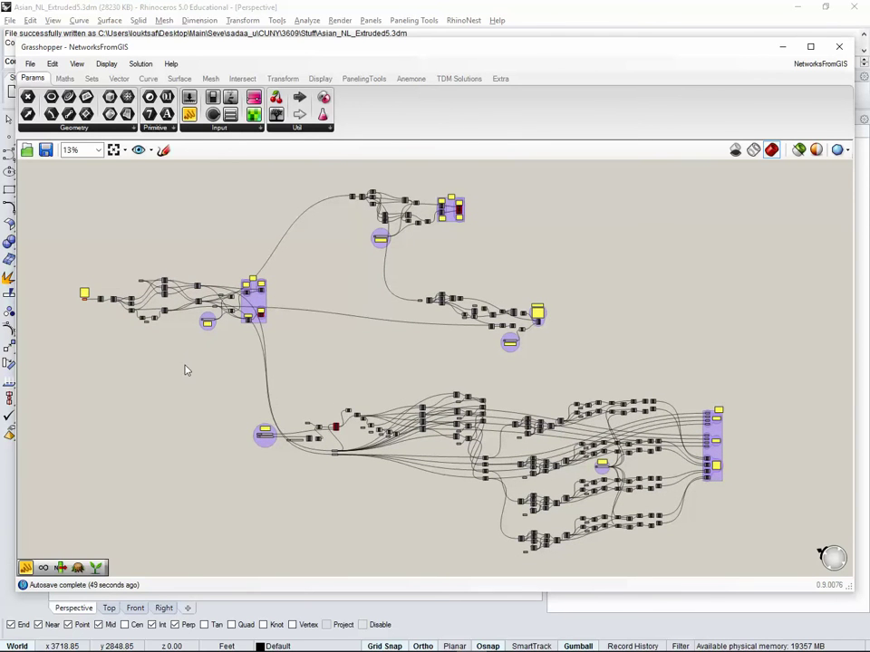
{"action": "scroll", "coordinate": [54, 303], "scroll_direction": "up", "scroll_amount": 10}
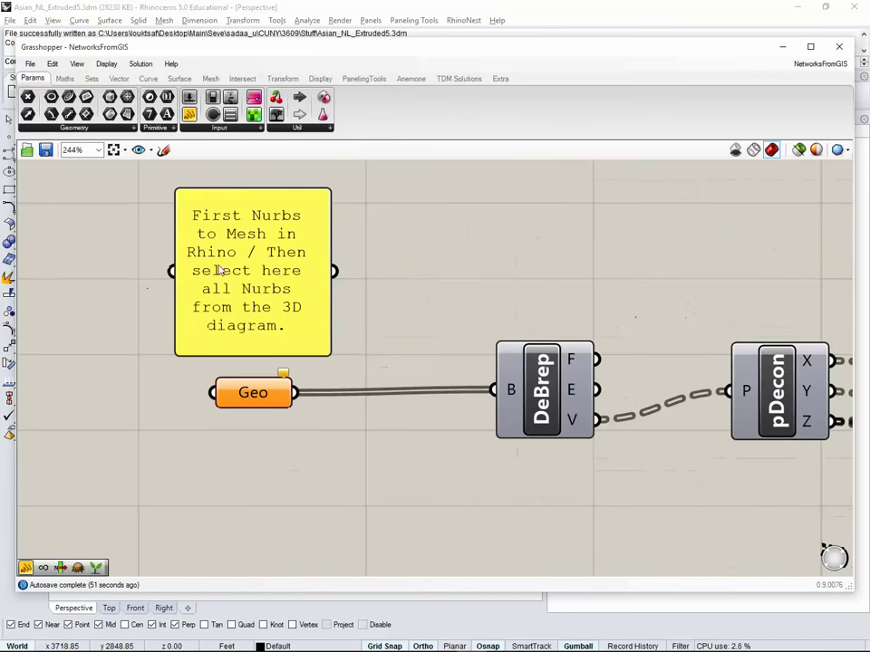
{"action": "right_click_drag", "start_coordinate": [422, 315], "coordinate": [424, 322]}
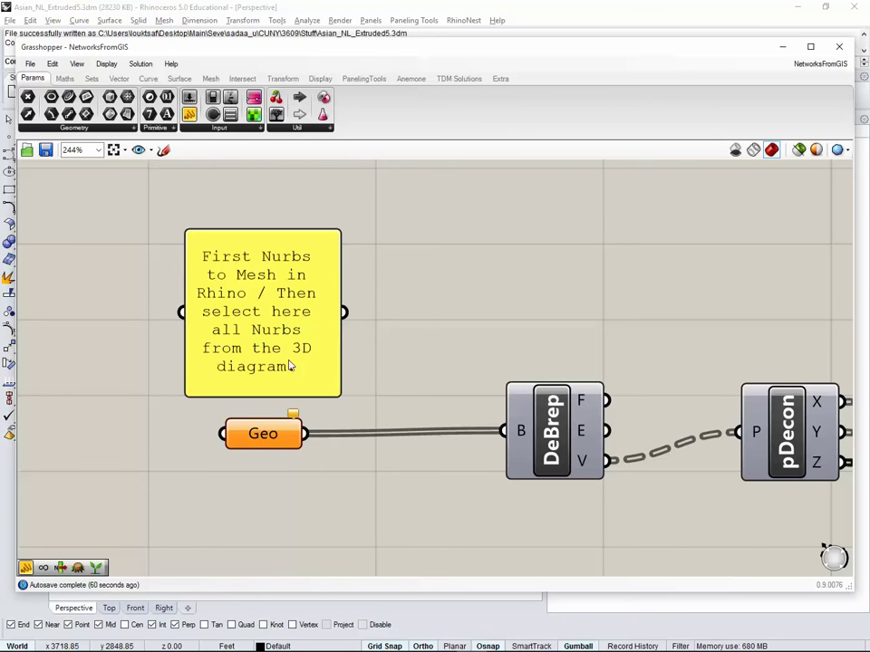
Step: Reference all city buildings into Geo with Set Multiple Geometries via a crossing selection
{"action": "right_click", "coordinate": [276, 435]}
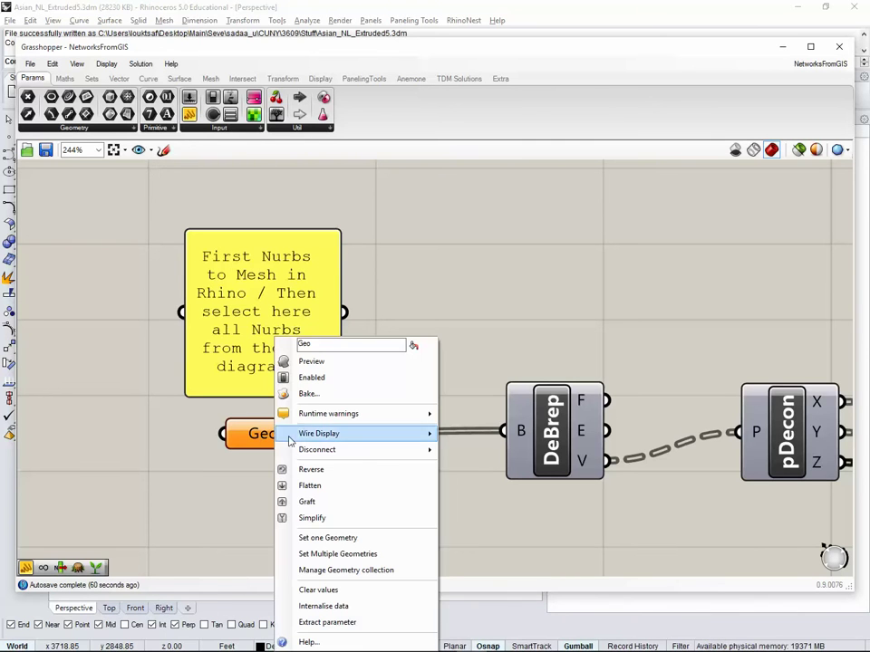
{"action": "left_click", "coordinate": [320, 555]}
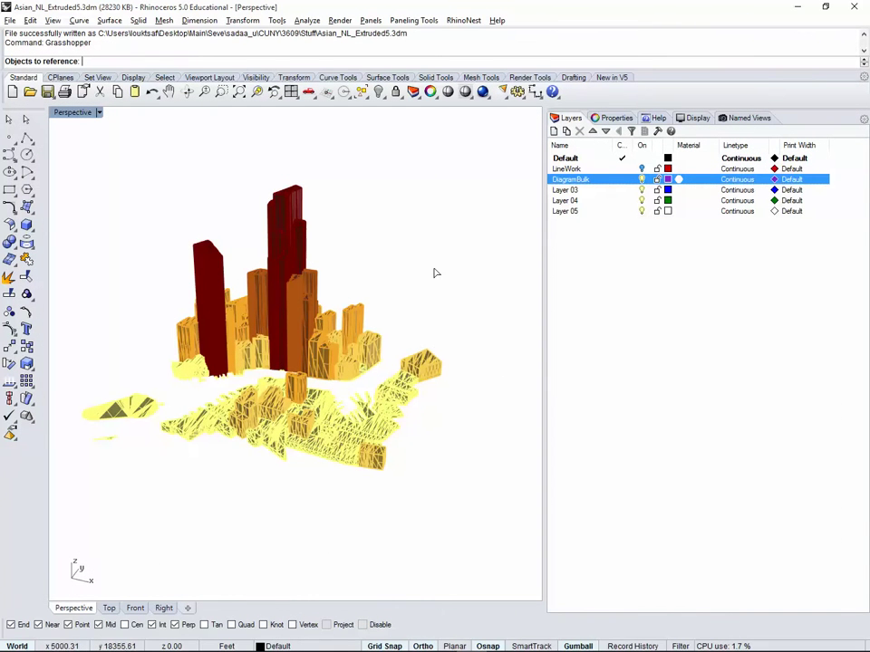
{"action": "left_click_drag", "start_coordinate": [485, 149], "coordinate": [72, 499]}
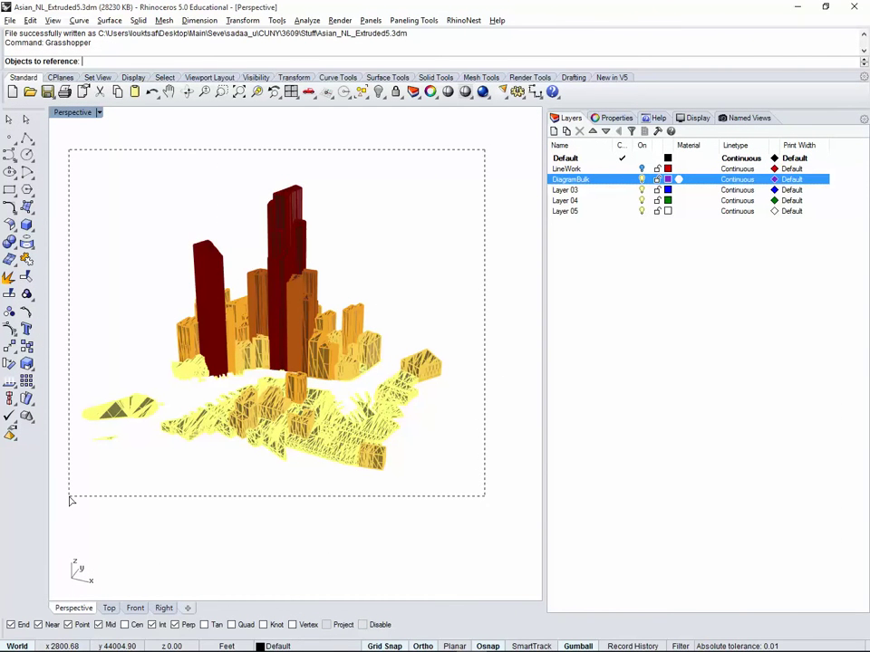
{"action": "left_click_drag", "start_coordinate": [71, 499], "coordinate": [70, 501]}
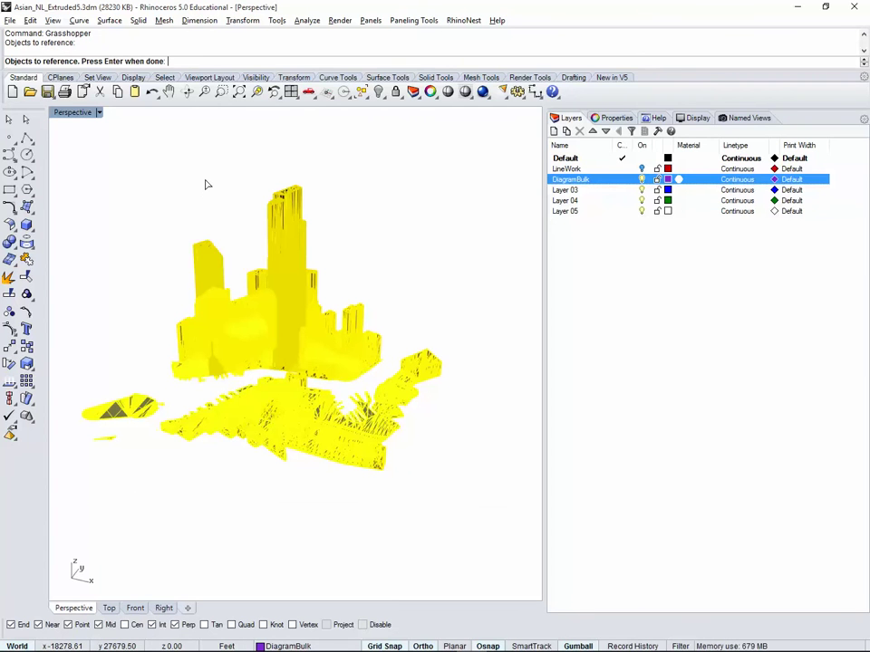
{"action": "key", "text": "Return"}
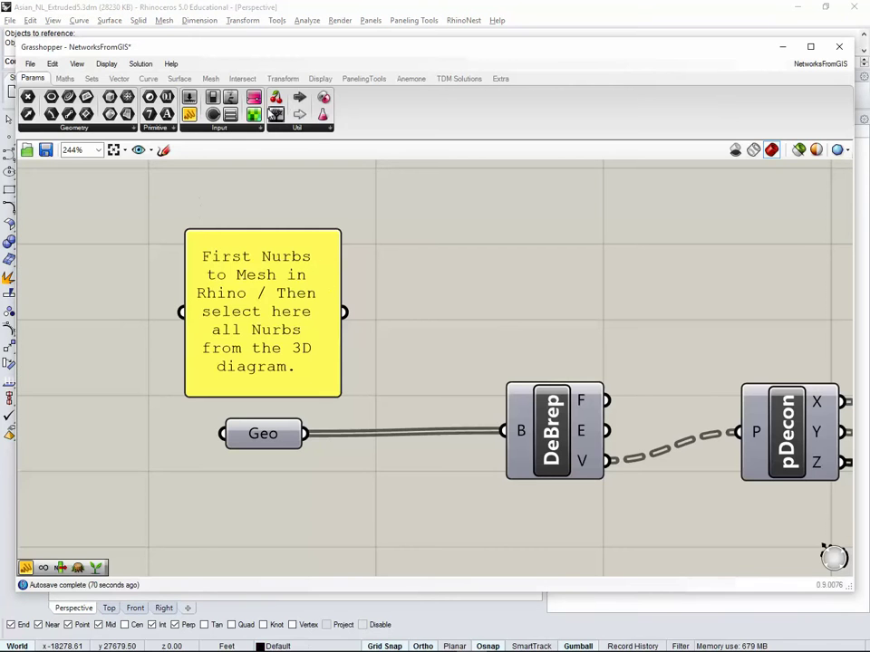
{"action": "scroll", "coordinate": [472, 311], "scroll_direction": "down", "scroll_amount": 10}
{"action": "right_click_drag", "start_coordinate": [604, 408], "coordinate": [270, 381]}
{"action": "scroll", "coordinate": [324, 381], "scroll_direction": "down", "scroll_amount": 4}
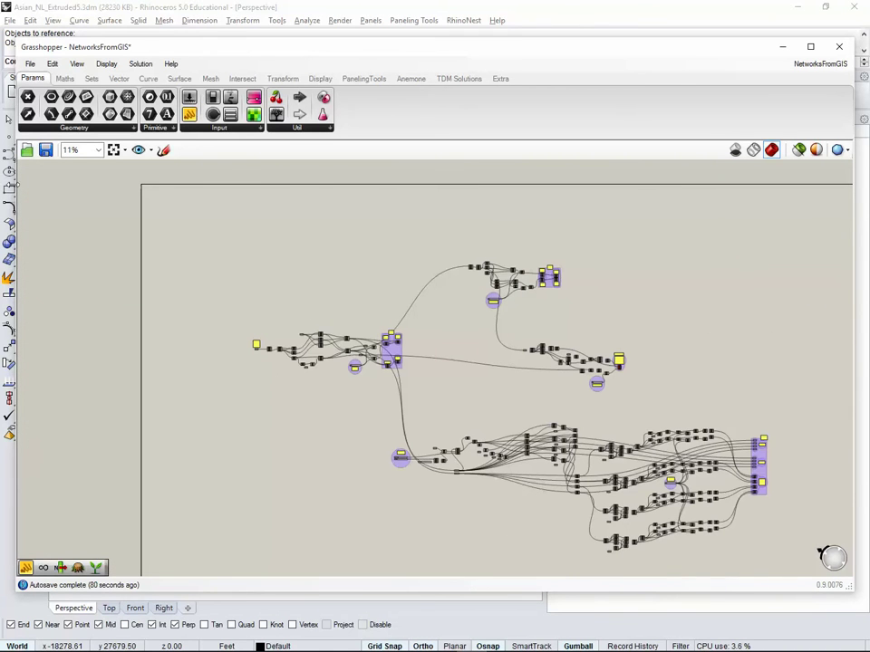
Step: Arrange Grasshopper beside the Rhino viewport and layer list with the node graph visible
{"action": "left_click_drag", "start_coordinate": [16, 183], "coordinate": [583, 217]}
{"action": "left_click_drag", "start_coordinate": [432, 229], "coordinate": [401, 228]}
{"action": "left_click_drag", "start_coordinate": [573, 341], "coordinate": [382, 340]}
{"action": "right_click_drag", "start_coordinate": [623, 408], "coordinate": [471, 382]}
{"action": "right_click_drag", "start_coordinate": [349, 192], "coordinate": [372, 186]}
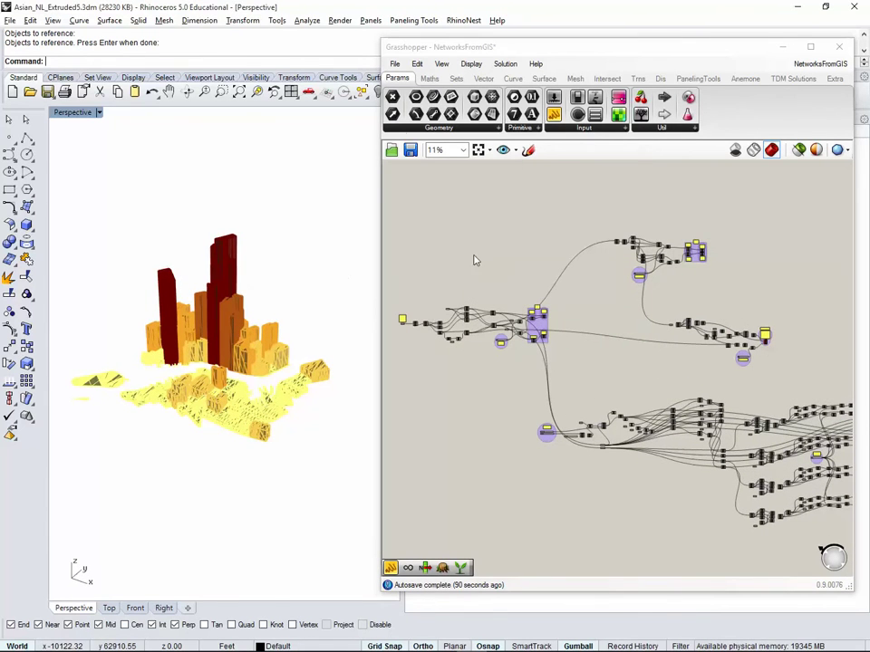
Step: Enable Preview on the Geo parameter so the referenced buildings show in red
{"action": "left_click", "coordinate": [398, 337]}
{"action": "scroll", "coordinate": [406, 324], "scroll_direction": "up", "scroll_amount": 10}
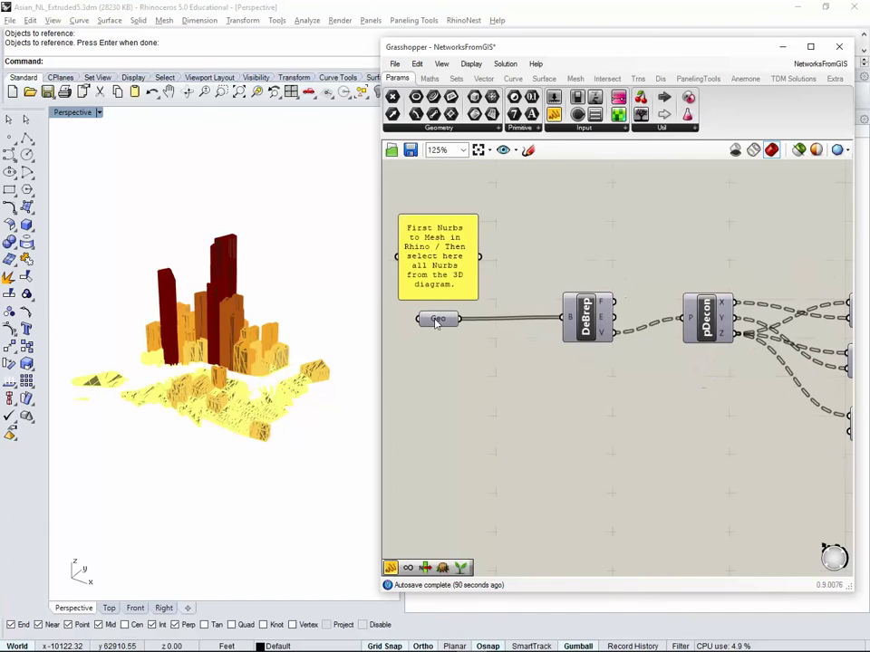
{"action": "right_click", "coordinate": [437, 318]}
{"action": "left_click", "coordinate": [478, 346]}
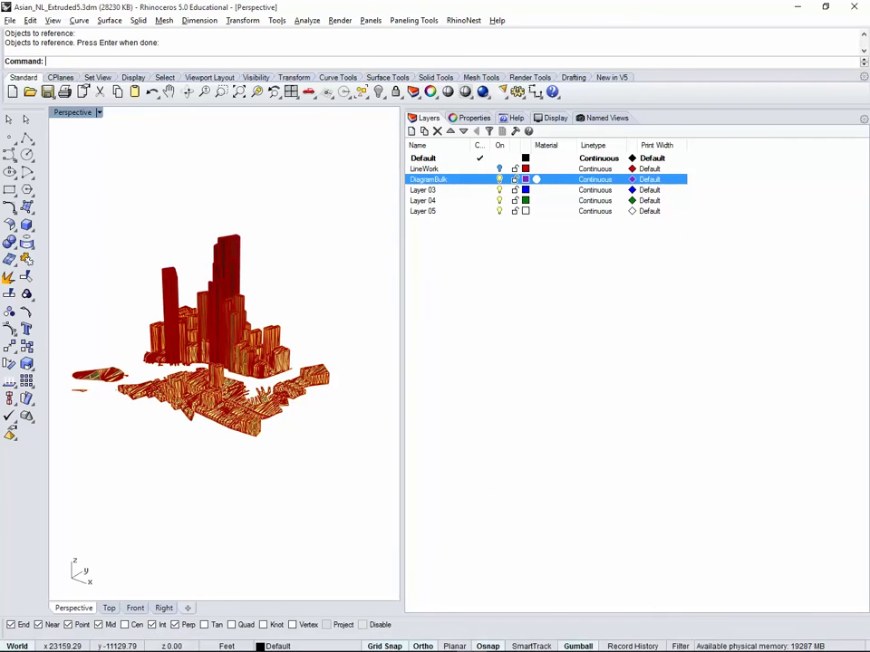
Step: Window-select the 48 NURBS building polysurfaces in Rhino and hide them
{"action": "left_click", "coordinate": [472, 641]}
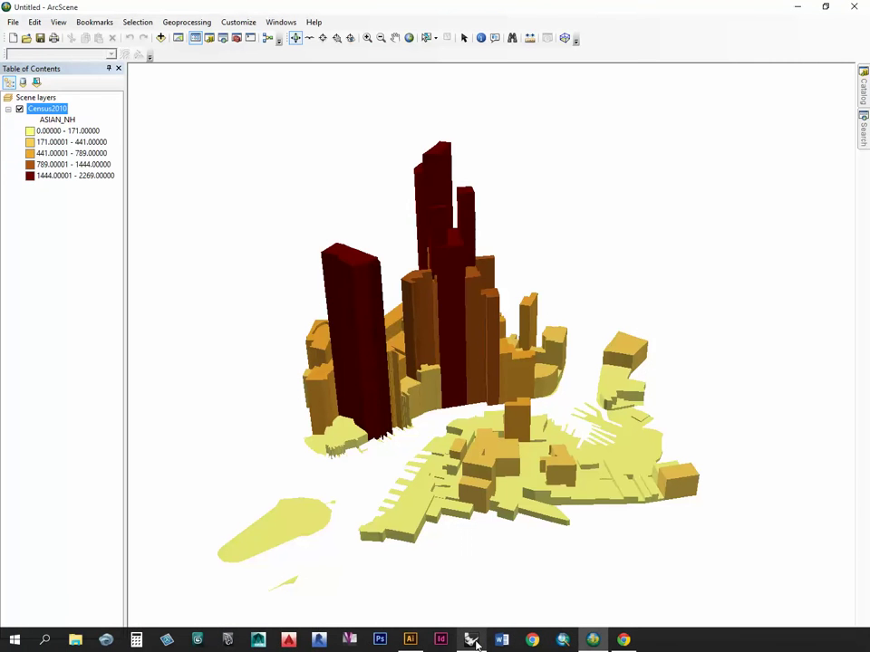
{"action": "left_click", "coordinate": [473, 641]}
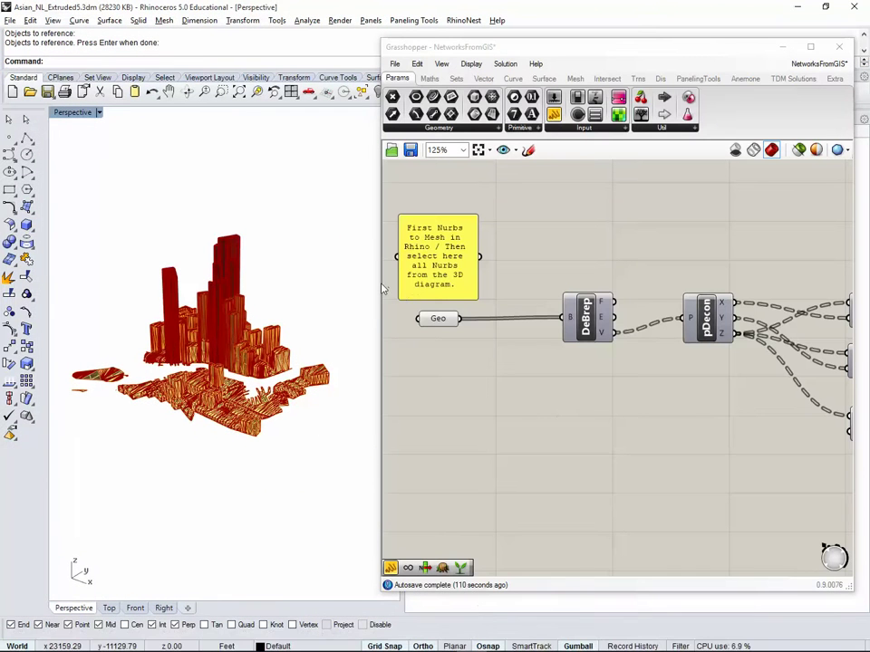
{"action": "left_click_drag", "start_coordinate": [377, 281], "coordinate": [408, 285]}
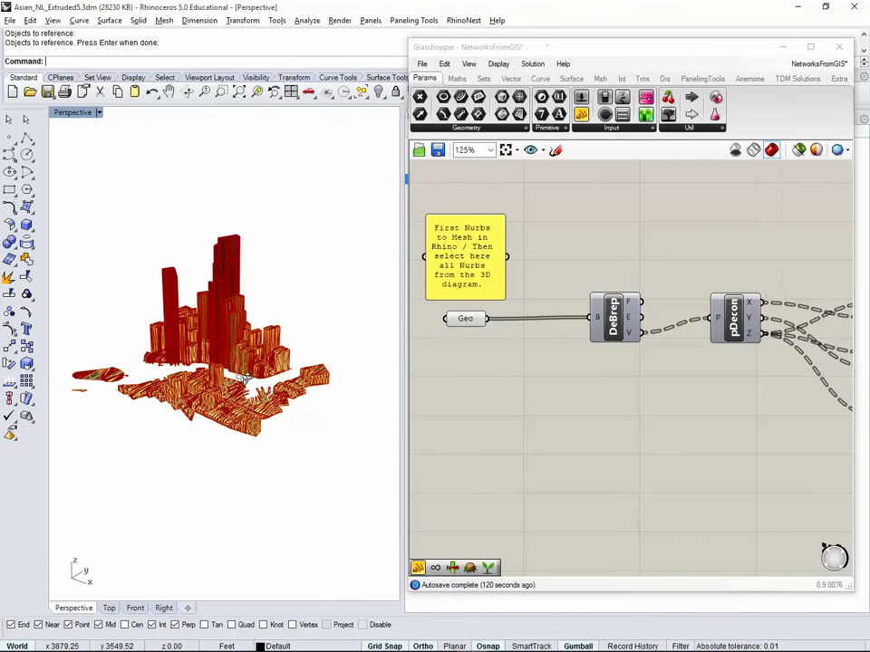
{"action": "left_click_drag", "start_coordinate": [353, 193], "coordinate": [64, 462]}
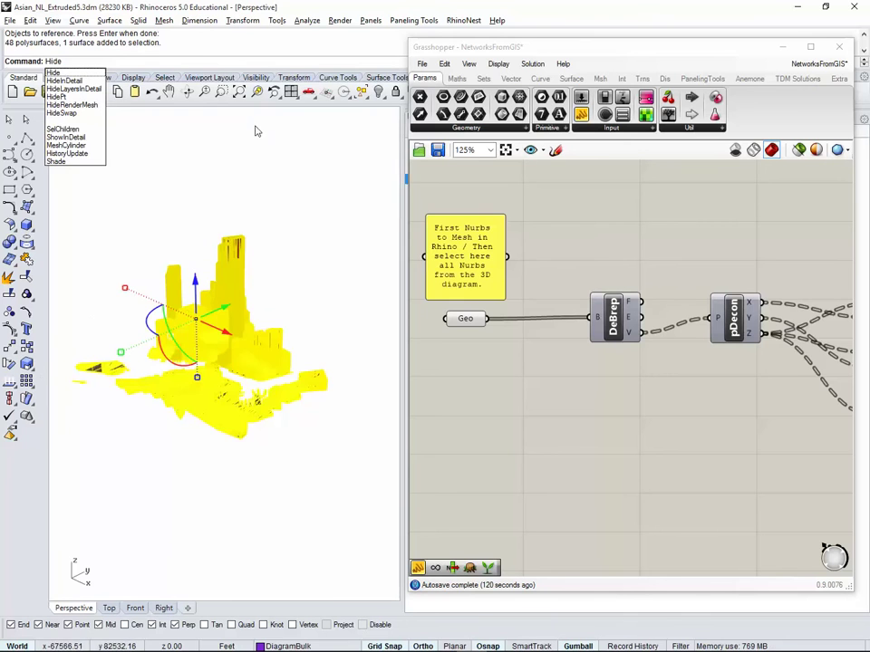
{"action": "key", "text": "Return"}
{"action": "left_click_drag", "start_coordinate": [514, 52], "coordinate": [408, 250]}
Step: Turn off the DiagramBulk layer and move Grasshopper back over the layer list
{"action": "left_click", "coordinate": [500, 179]}
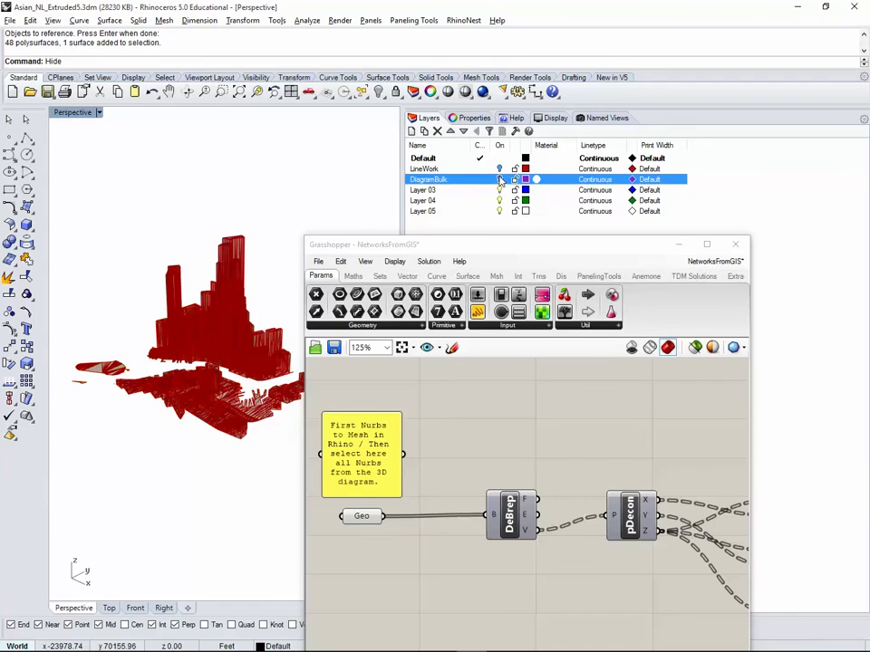
{"action": "left_click_drag", "start_coordinate": [523, 250], "coordinate": [627, 90]}
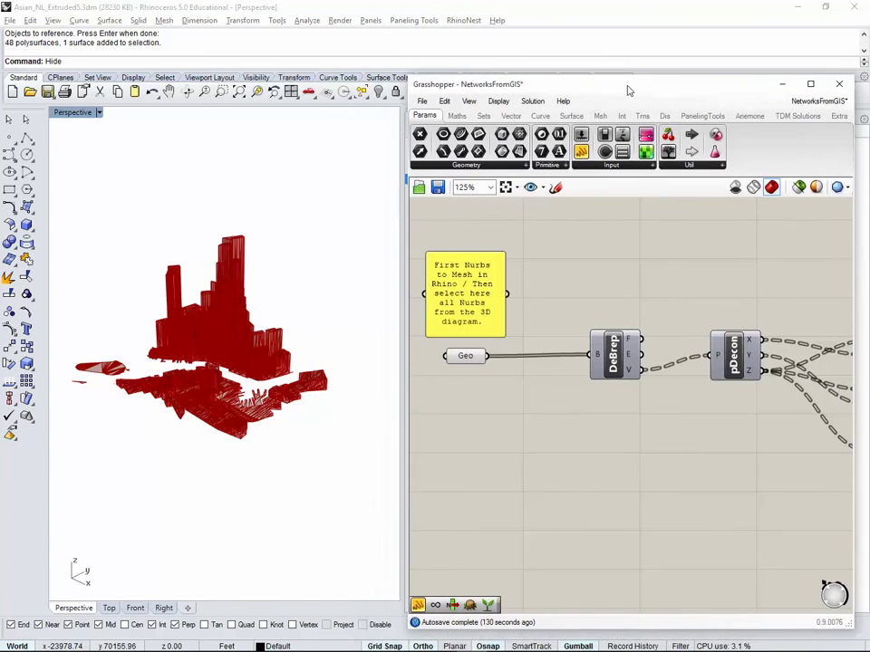
{"action": "scroll", "coordinate": [307, 362], "scroll_direction": "up", "scroll_amount": 8}
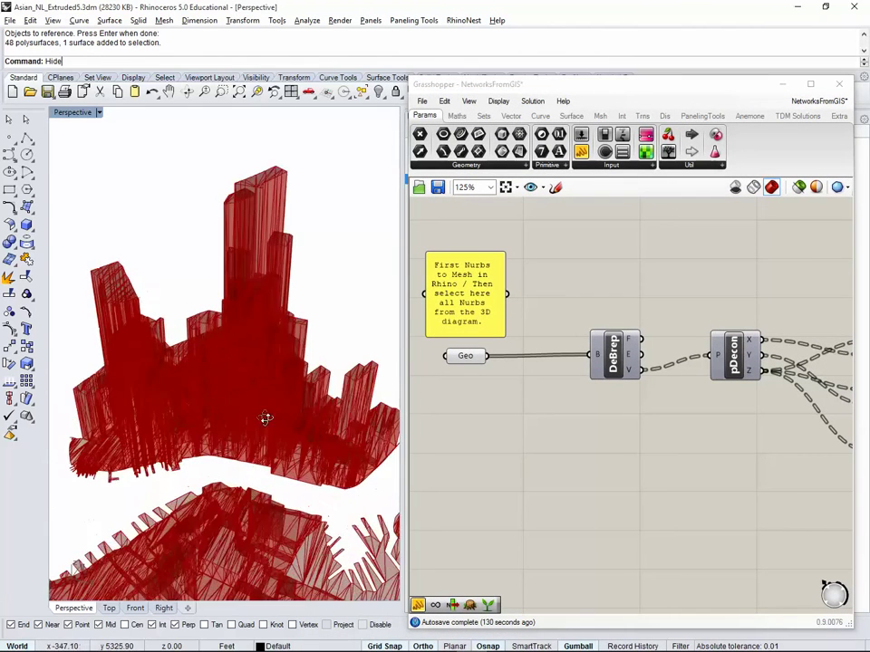
{"action": "scroll", "coordinate": [275, 416], "scroll_direction": "down", "scroll_amount": 5}
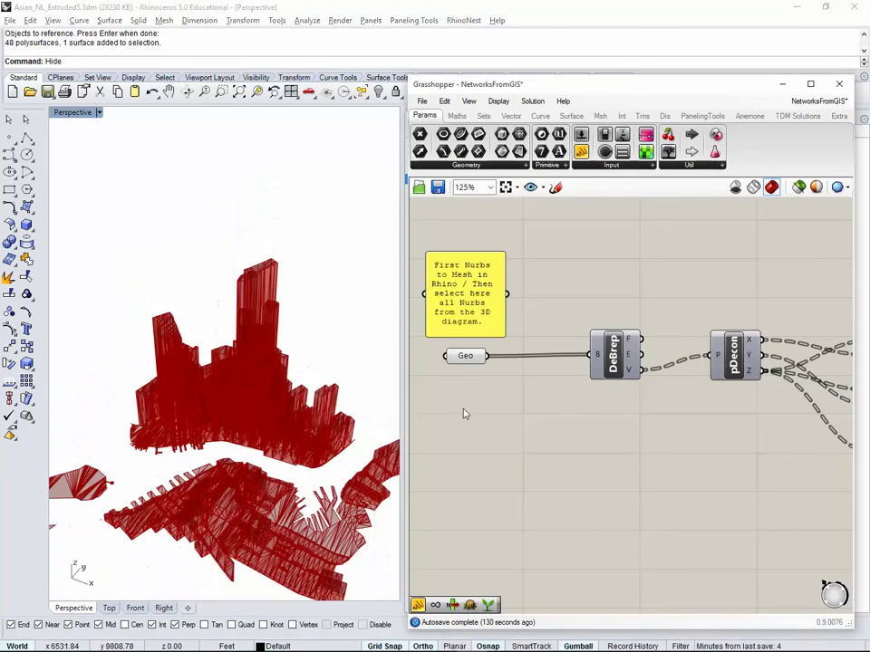
Step: Select Geo to highlight its 49 referenced breps, orbit to inspect them, then deselect
{"action": "left_click", "coordinate": [466, 357]}
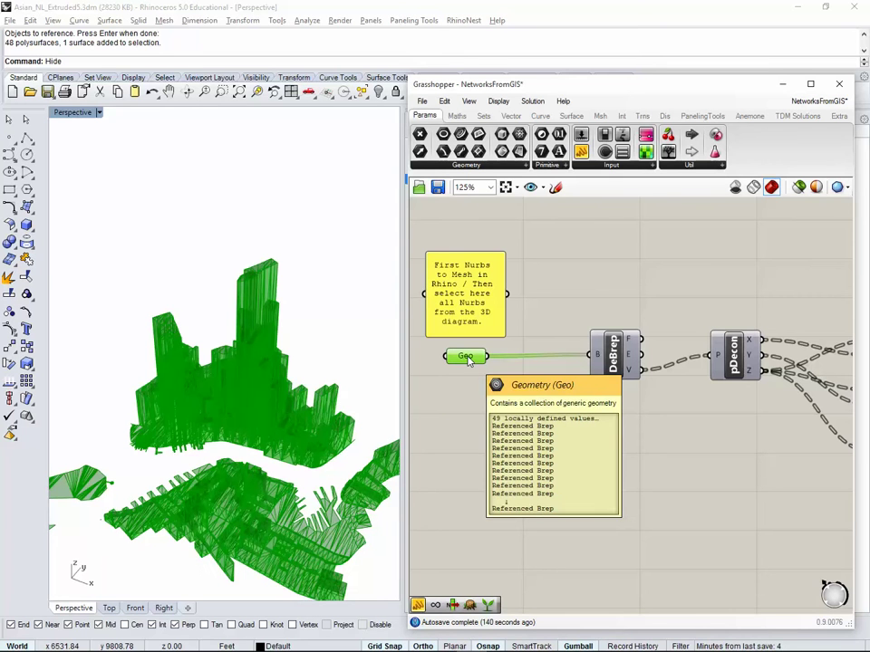
{"action": "right_click_drag", "start_coordinate": [272, 417], "coordinate": [253, 471]}
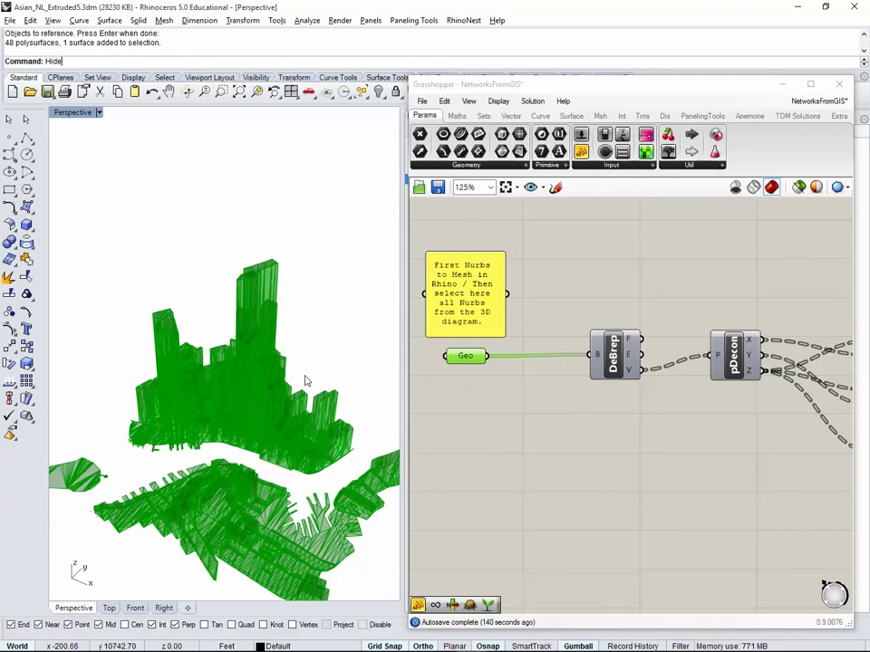
{"action": "right_click_drag", "start_coordinate": [299, 403], "coordinate": [194, 284]}
{"action": "left_click", "coordinate": [516, 411]}
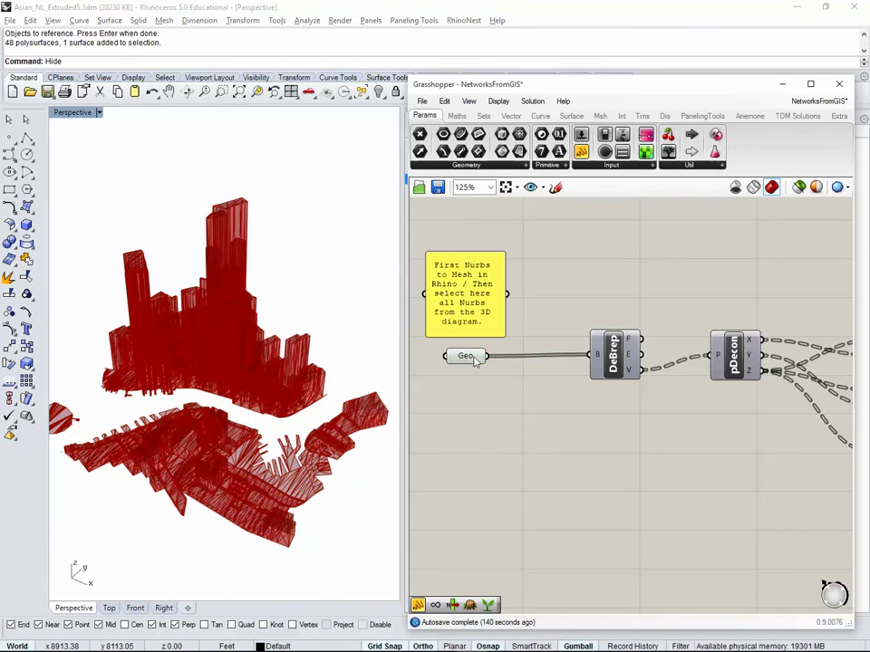
{"action": "left_click", "coordinate": [472, 360]}
{"action": "left_click", "coordinate": [462, 377]}
{"action": "mouse_move", "coordinate": [465, 358]}
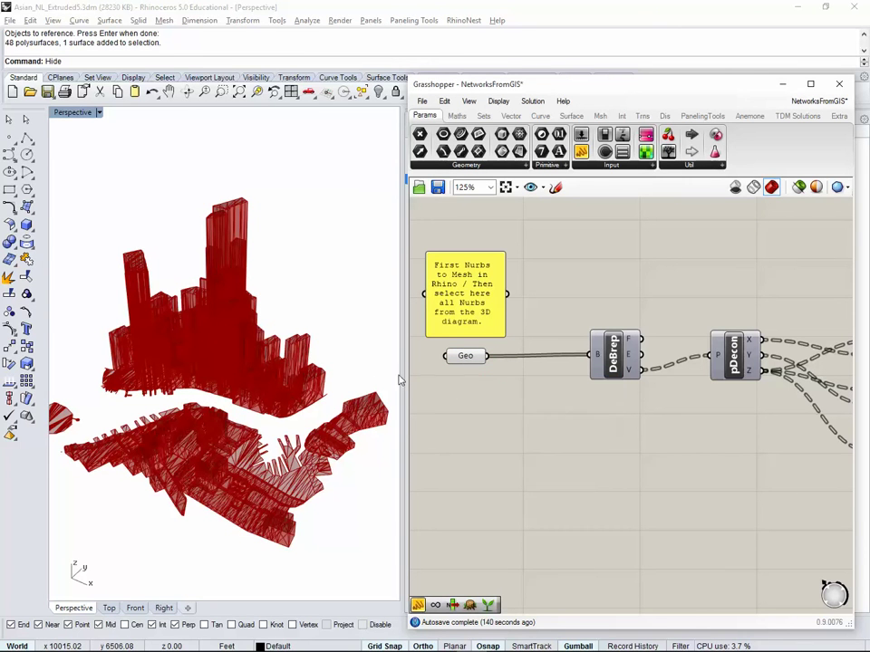
Step: Turn off the Geo parameter's preview
{"action": "right_click", "coordinate": [465, 357]}
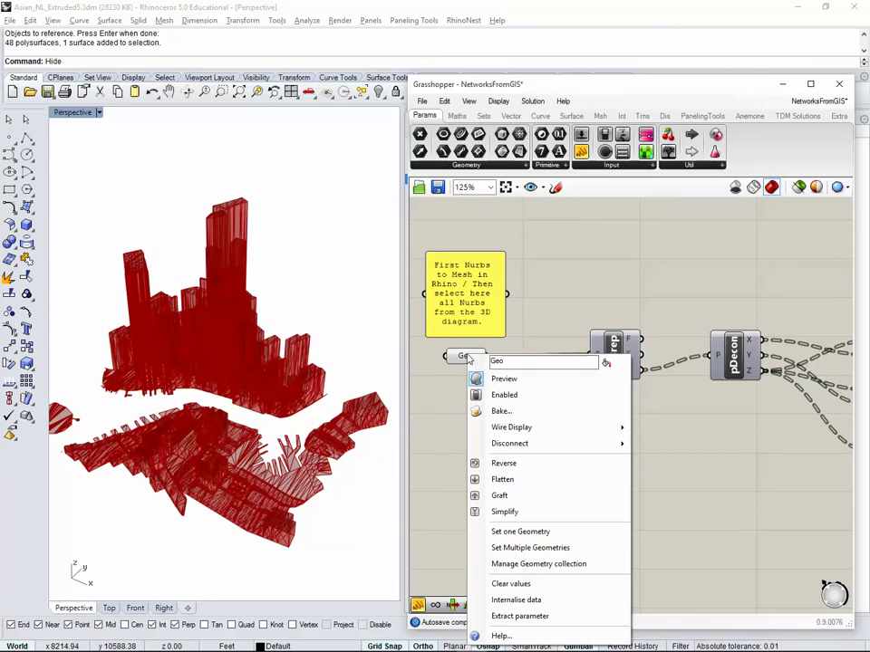
{"action": "left_click", "coordinate": [533, 382]}
{"action": "scroll", "coordinate": [513, 421], "scroll_direction": "down", "scroll_amount": 3}
{"action": "right_click_drag", "start_coordinate": [606, 433], "coordinate": [545, 398]}
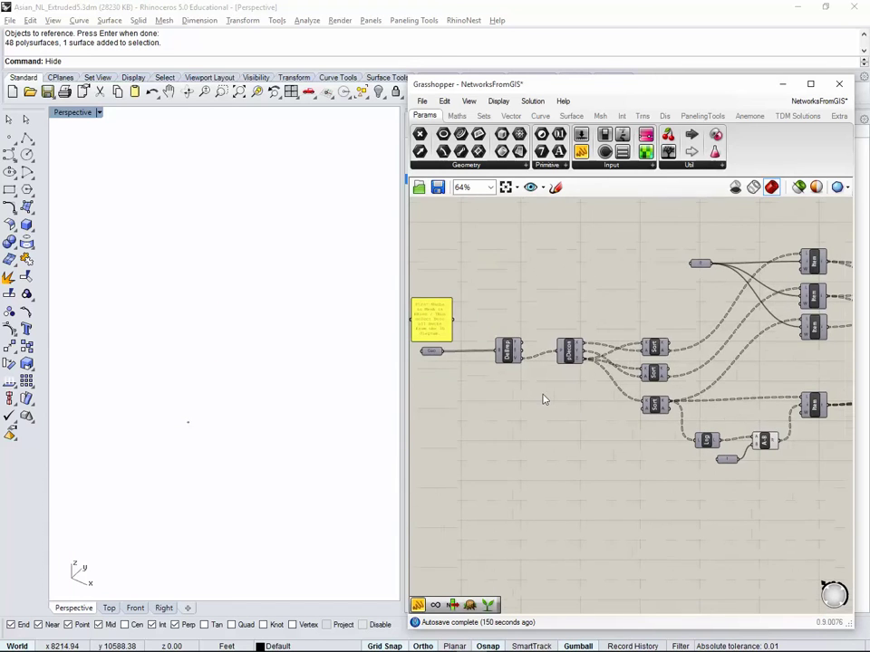
{"action": "scroll", "coordinate": [512, 364], "scroll_direction": "up", "scroll_amount": 3}
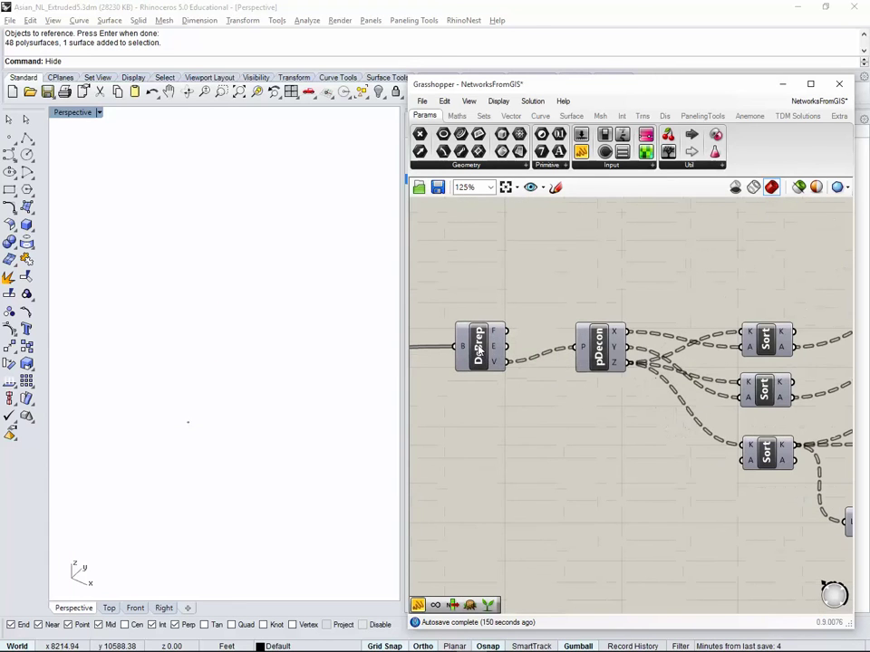
Step: Turn on the DeBrep preview to show decomposed faces, edges and vertices in red
{"action": "right_click", "coordinate": [481, 348]}
{"action": "left_click", "coordinate": [514, 370]}
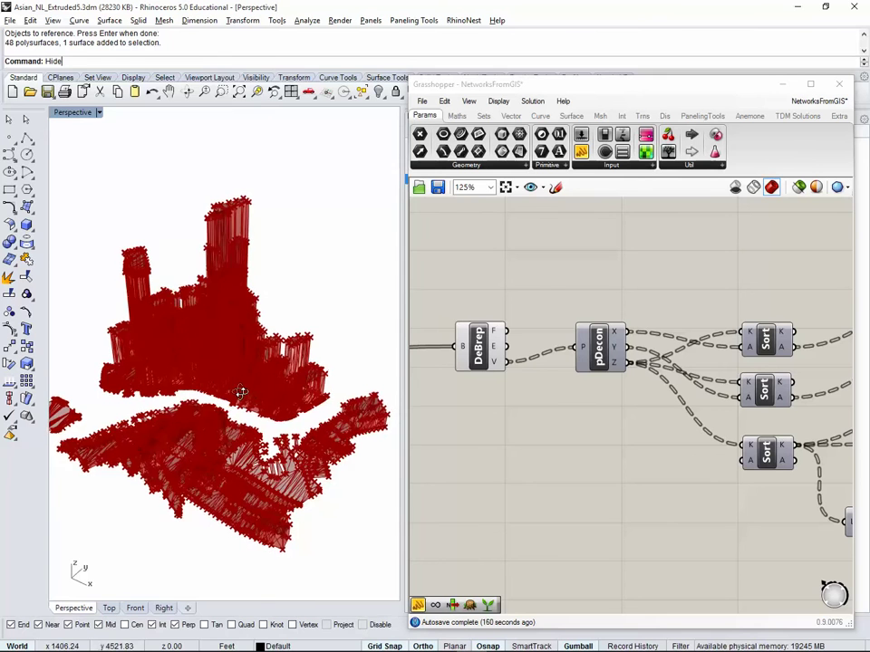
{"action": "scroll", "coordinate": [320, 363], "scroll_direction": "up", "scroll_amount": 5}
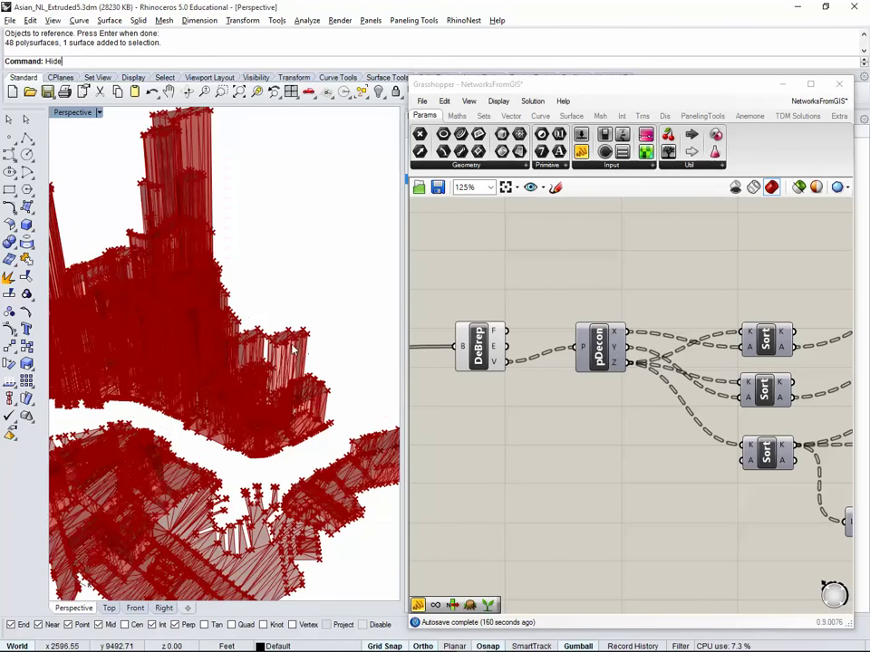
{"action": "scroll", "coordinate": [293, 351], "scroll_direction": "up", "scroll_amount": 3}
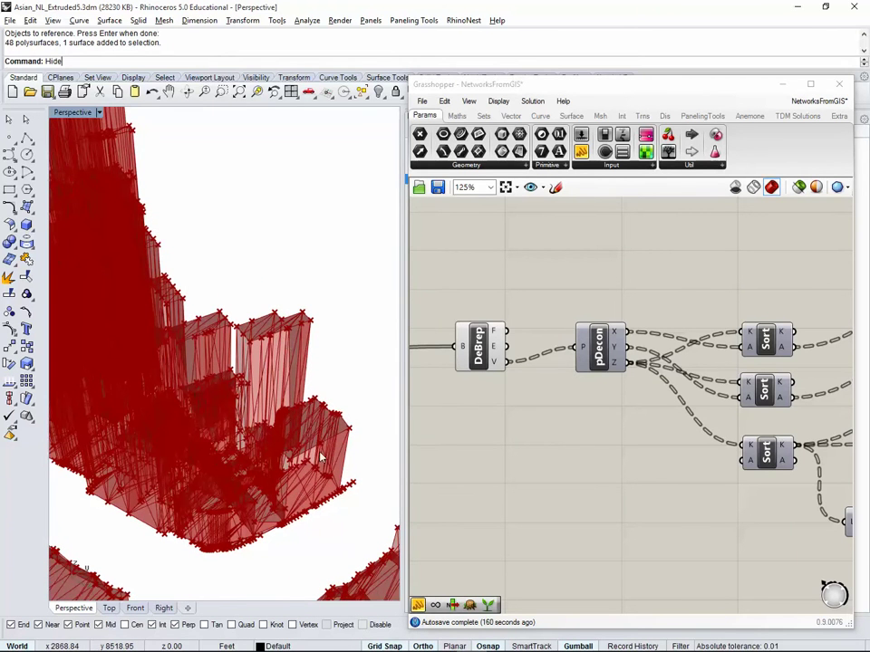
Step: Turn off the DeBrep preview so the red buildings disappear from the viewport
{"action": "scroll", "coordinate": [293, 491], "scroll_direction": "down", "scroll_amount": 3}
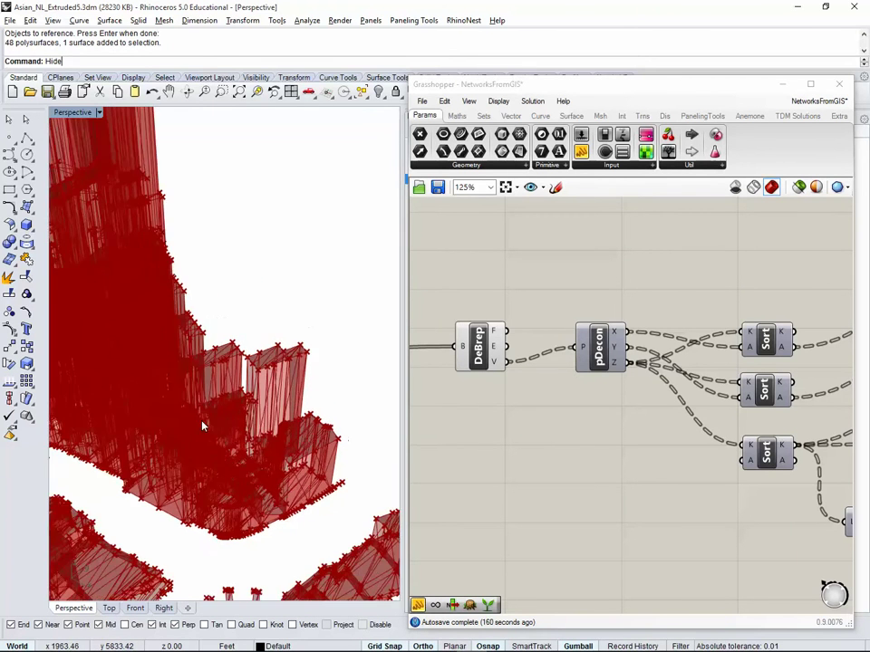
{"action": "scroll", "coordinate": [195, 417], "scroll_direction": "down", "scroll_amount": 2}
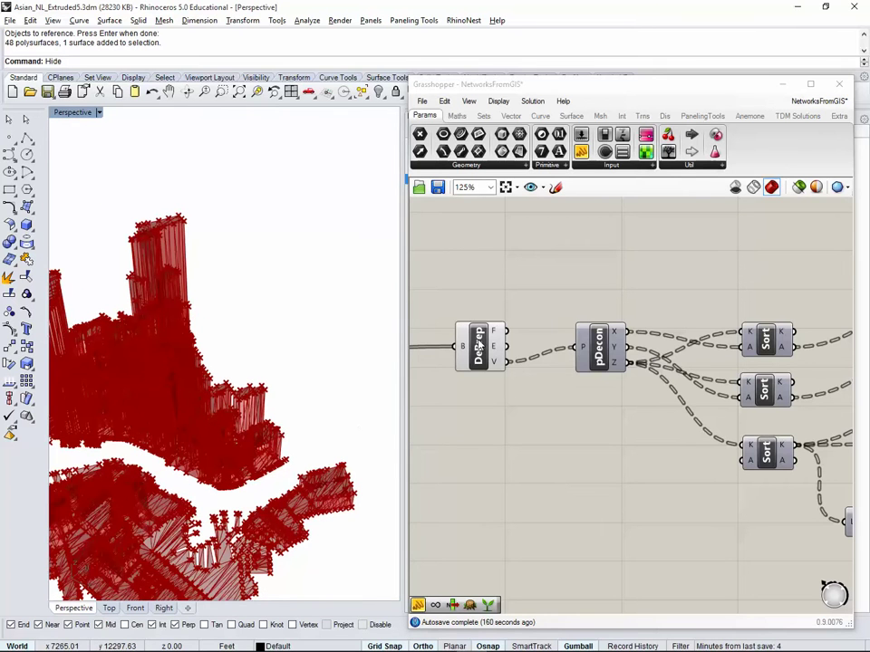
{"action": "right_click", "coordinate": [480, 342]}
{"action": "left_click", "coordinate": [514, 364]}
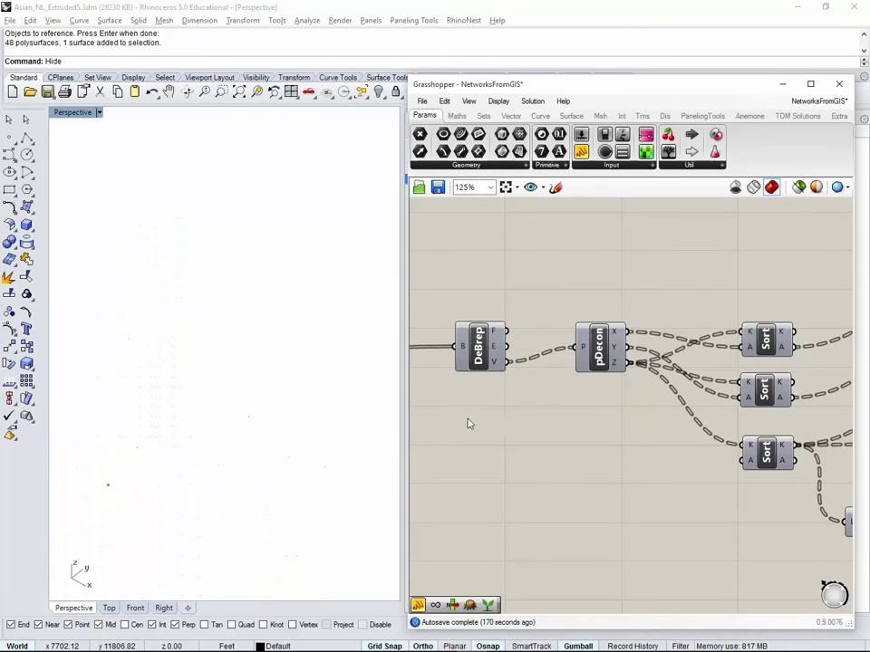
Step: Pan to the downstream components and nudge the lower Sort component upward
{"action": "scroll", "coordinate": [597, 473], "scroll_direction": "down", "scroll_amount": 3}
{"action": "right_click_drag", "start_coordinate": [597, 473], "coordinate": [523, 383]}
{"action": "scroll", "coordinate": [521, 321], "scroll_direction": "up", "scroll_amount": 2}
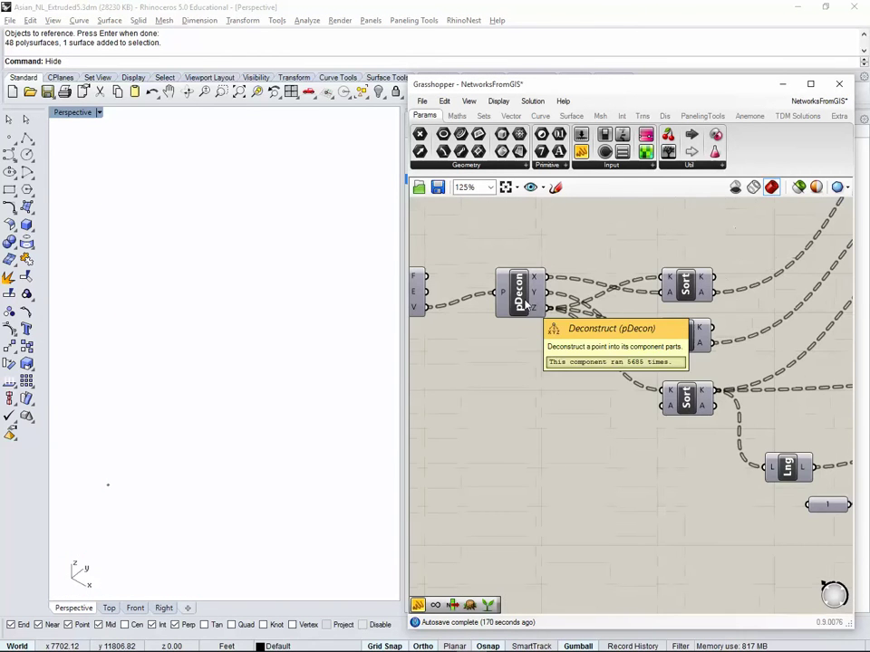
{"action": "scroll", "coordinate": [574, 385], "scroll_direction": "down", "scroll_amount": 2}
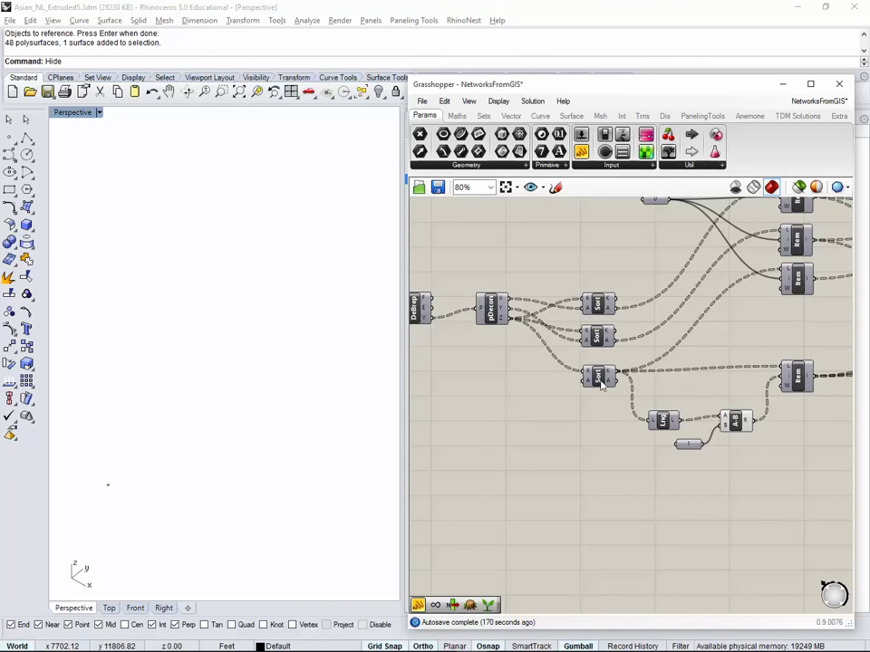
{"action": "left_click_drag", "start_coordinate": [599, 382], "coordinate": [599, 372]}
Step: Move the top Pt component down slightly and zoom the canvas out to 64%
{"action": "scroll", "coordinate": [599, 308], "scroll_direction": "up", "scroll_amount": 2}
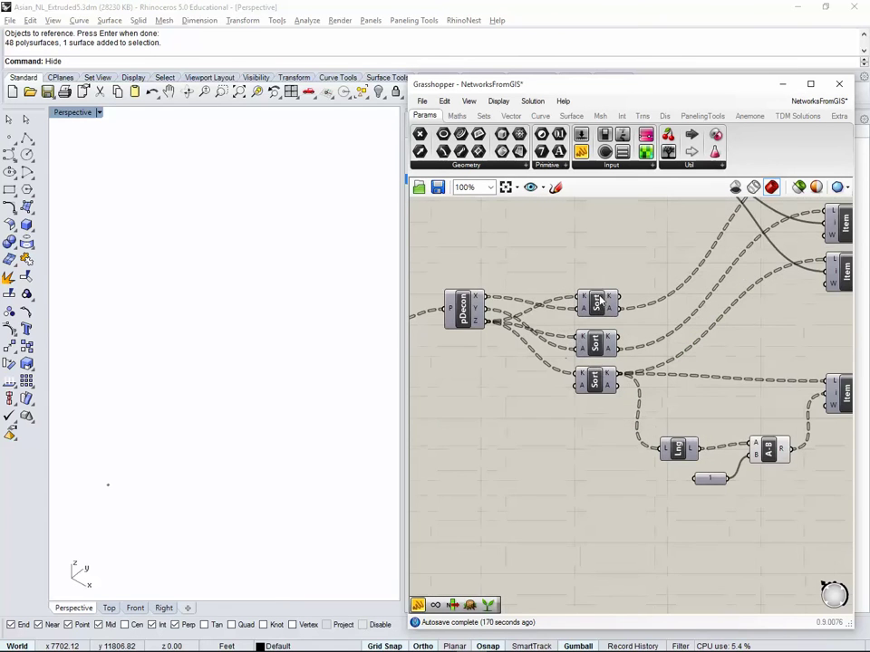
{"action": "scroll", "coordinate": [599, 385], "scroll_direction": "down", "scroll_amount": 3}
{"action": "scroll", "coordinate": [562, 354], "scroll_direction": "up", "scroll_amount": 2}
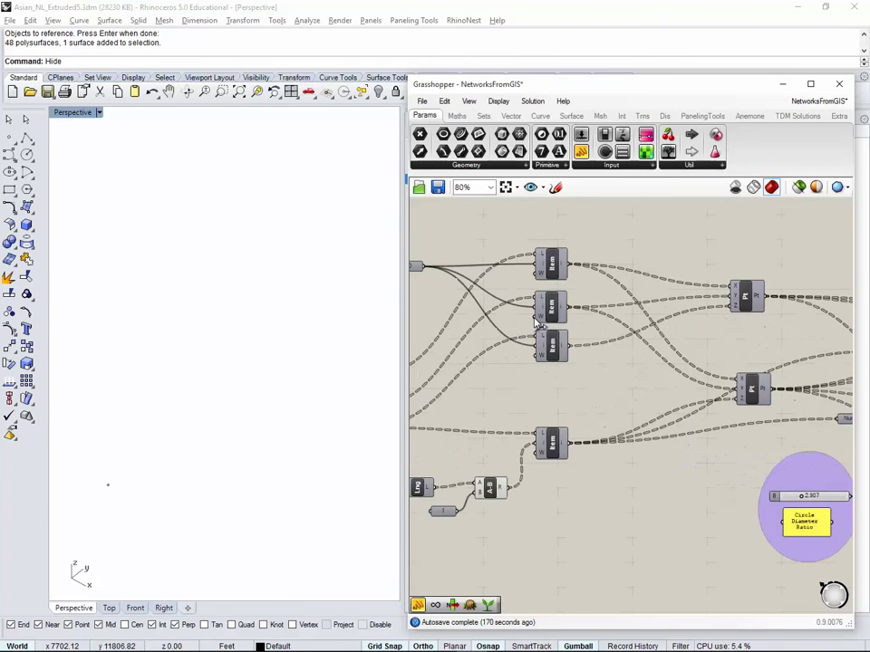
{"action": "right_click_drag", "start_coordinate": [485, 315], "coordinate": [537, 338]}
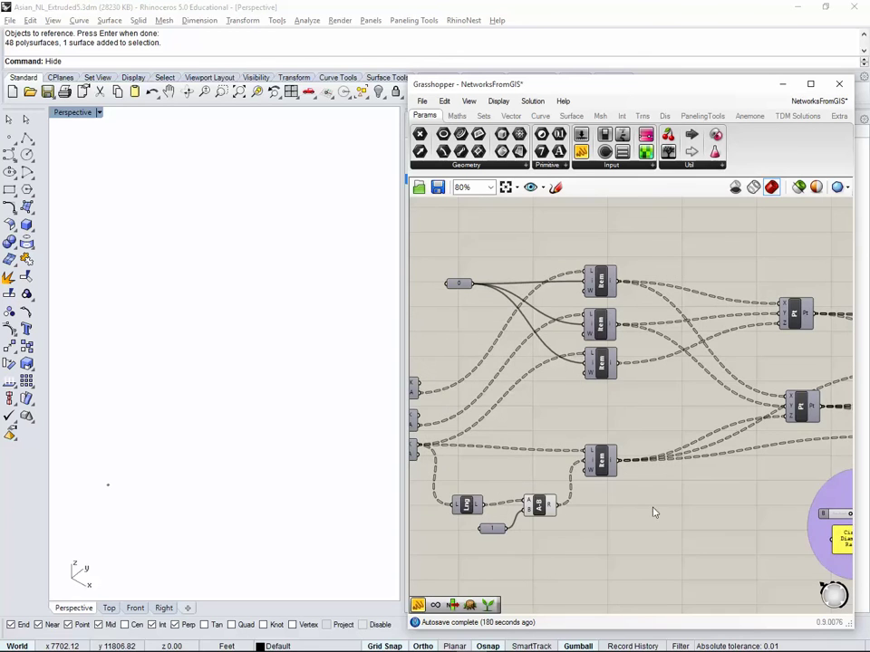
{"action": "right_click_drag", "start_coordinate": [649, 513], "coordinate": [538, 511]}
{"action": "right_click_drag", "start_coordinate": [659, 486], "coordinate": [471, 456]}
{"action": "mouse_move", "coordinate": [509, 292]}
{"action": "left_mouse_down"}
{"action": "mouse_move", "coordinate": [509, 277]}
{"action": "mouse_move", "coordinate": [508, 309]}
{"action": "left_mouse_up"}
{"action": "left_click", "coordinate": [580, 260]}
{"action": "scroll", "coordinate": [558, 293], "scroll_direction": "down", "scroll_amount": 2}
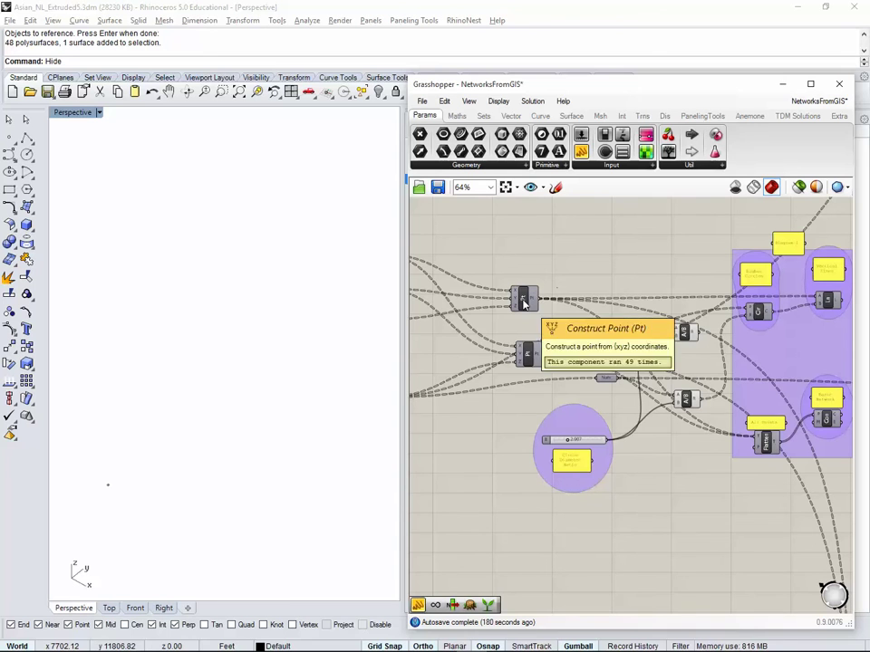
Step: Toggle Preview on both Pt components to show their points and orbit to inspect the cloud
{"action": "right_click", "coordinate": [522, 305]}
{"action": "left_click", "coordinate": [554, 325]}
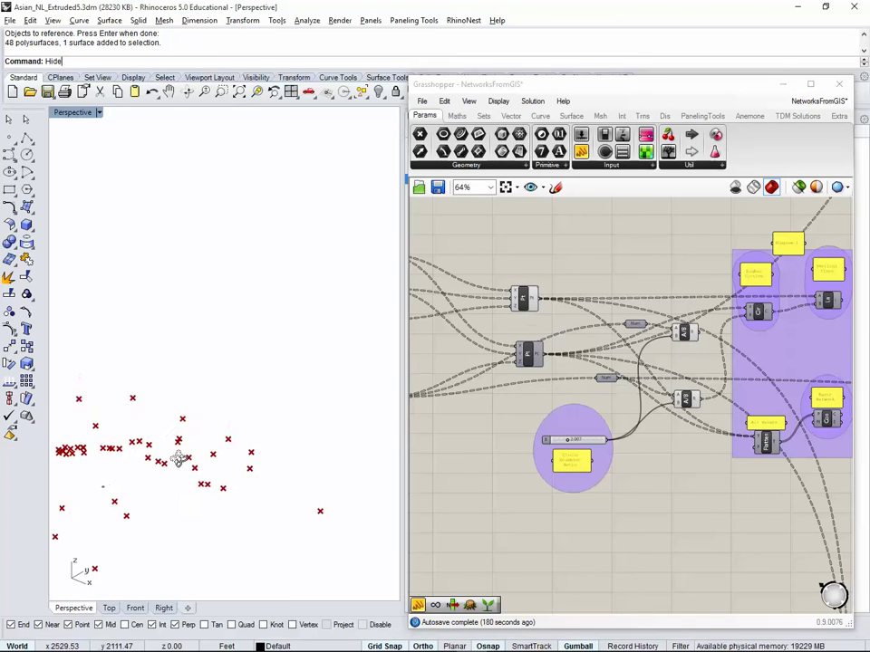
{"action": "right_click_drag", "start_coordinate": [183, 462], "coordinate": [330, 478]}
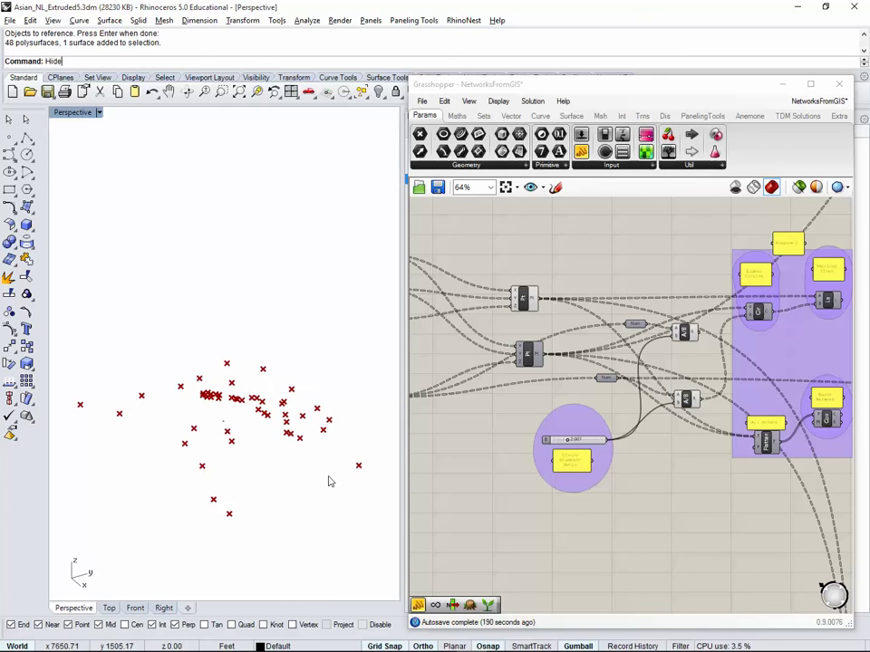
{"action": "right_click", "coordinate": [526, 299]}
{"action": "left_click", "coordinate": [560, 322]}
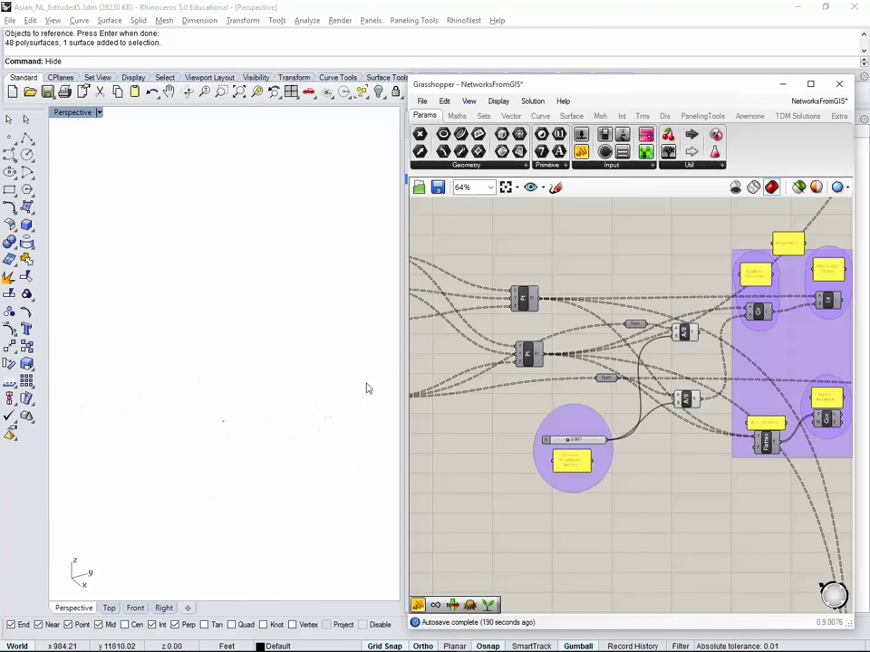
{"action": "right_click", "coordinate": [524, 301]}
{"action": "left_click", "coordinate": [554, 329]}
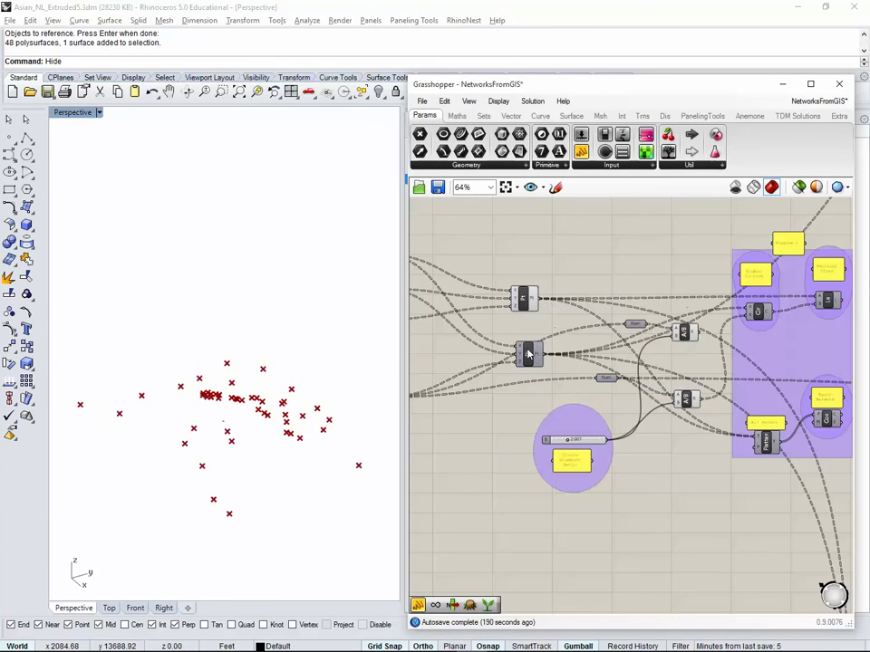
{"action": "right_click", "coordinate": [536, 352]}
{"action": "left_click", "coordinate": [560, 372]}
{"action": "right_click_drag", "start_coordinate": [252, 353], "coordinate": [229, 388]}
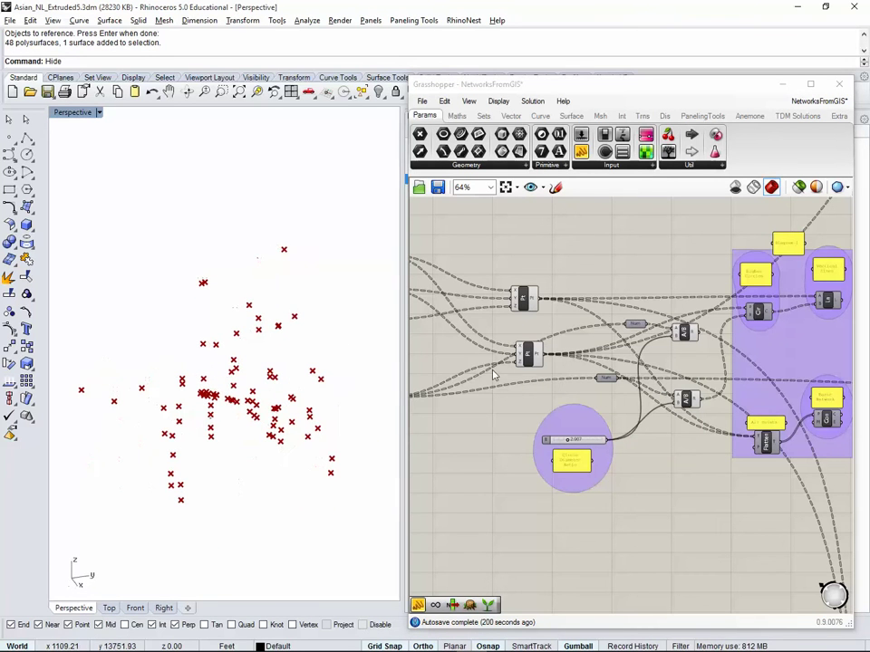
Step: Switch Preview off on the lower and upper Pt components so no points remain in Rhino
{"action": "right_click_drag", "start_coordinate": [531, 358], "coordinate": [573, 363]}
{"action": "right_click", "coordinate": [571, 361]}
{"action": "left_click", "coordinate": [598, 380]}
{"action": "right_click", "coordinate": [572, 307]}
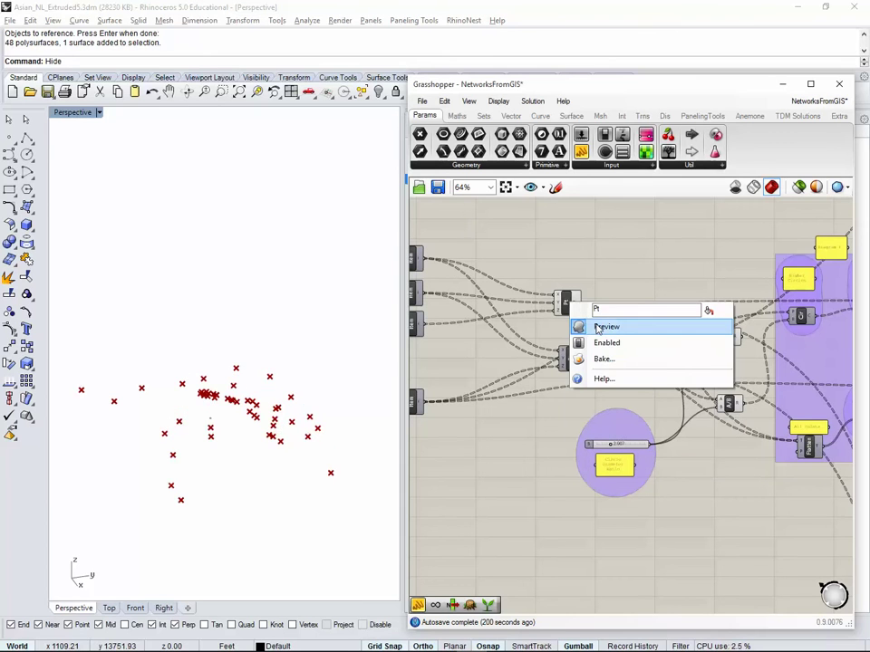
{"action": "left_click", "coordinate": [602, 327]}
{"action": "left_click", "coordinate": [569, 360]}
{"action": "left_click", "coordinate": [675, 376]}
{"action": "right_click_drag", "start_coordinate": [675, 376], "coordinate": [488, 368]}
{"action": "scroll", "coordinate": [487, 367], "scroll_direction": "down", "scroll_amount": 5}
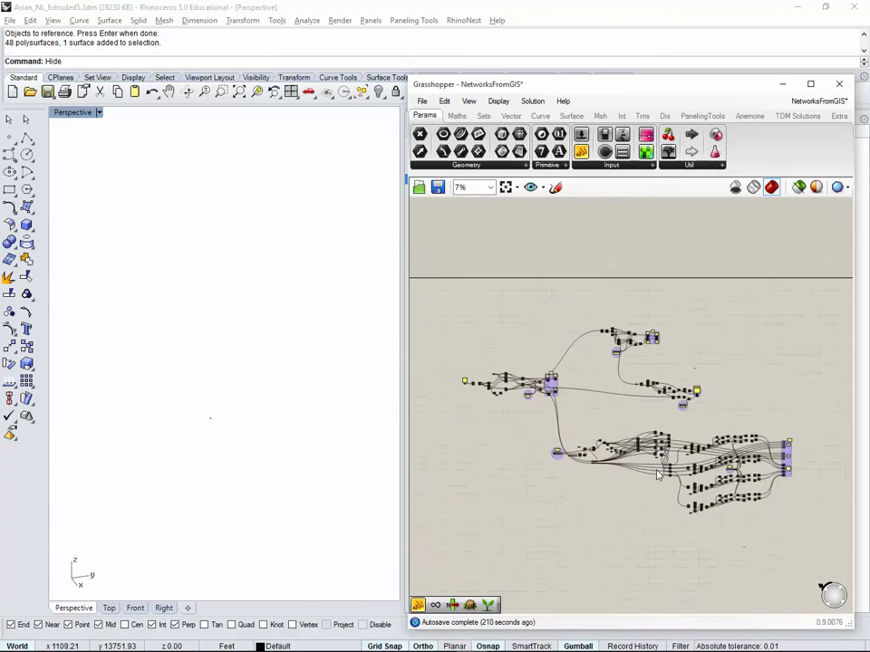
{"action": "scroll", "coordinate": [530, 369], "scroll_direction": "up", "scroll_amount": 5}
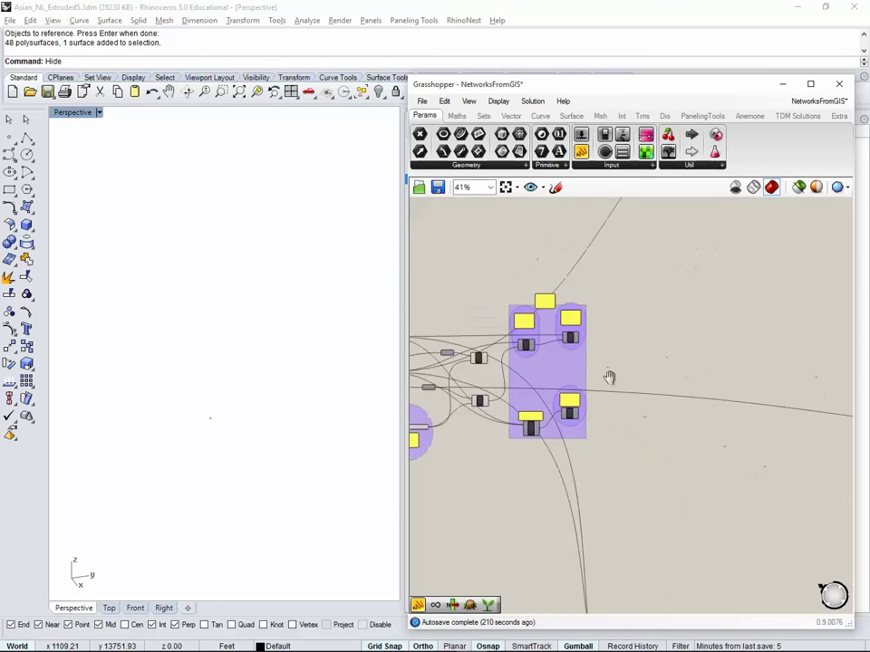
{"action": "left_click", "coordinate": [663, 389]}
{"action": "left_click", "coordinate": [556, 328]}
{"action": "scroll", "coordinate": [566, 349], "scroll_direction": "up", "scroll_amount": 3}
{"action": "left_click_drag", "start_coordinate": [544, 495], "coordinate": [539, 514]}
{"action": "key", "text": "ctrl+g"}
{"action": "left_click", "coordinate": [557, 412]}
{"action": "key", "text": "Delete"}
{"action": "right_click_drag", "start_coordinate": [623, 390], "coordinate": [590, 370]}
{"action": "scroll", "coordinate": [590, 370], "scroll_direction": "down", "scroll_amount": 1}
{"action": "right_click_drag", "start_coordinate": [598, 423], "coordinate": [656, 416]}
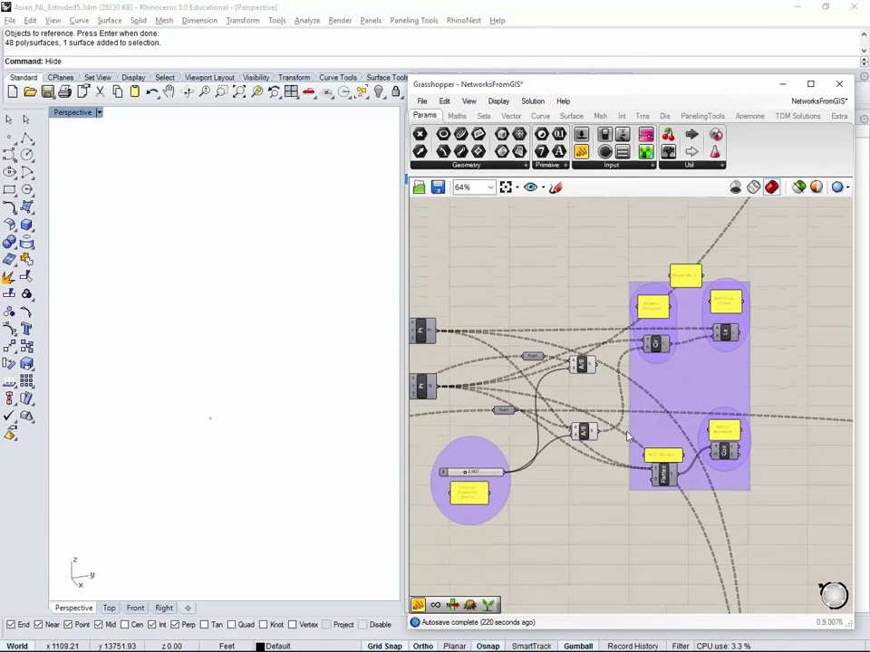
{"action": "scroll", "coordinate": [716, 330], "scroll_direction": "up", "scroll_amount": 2}
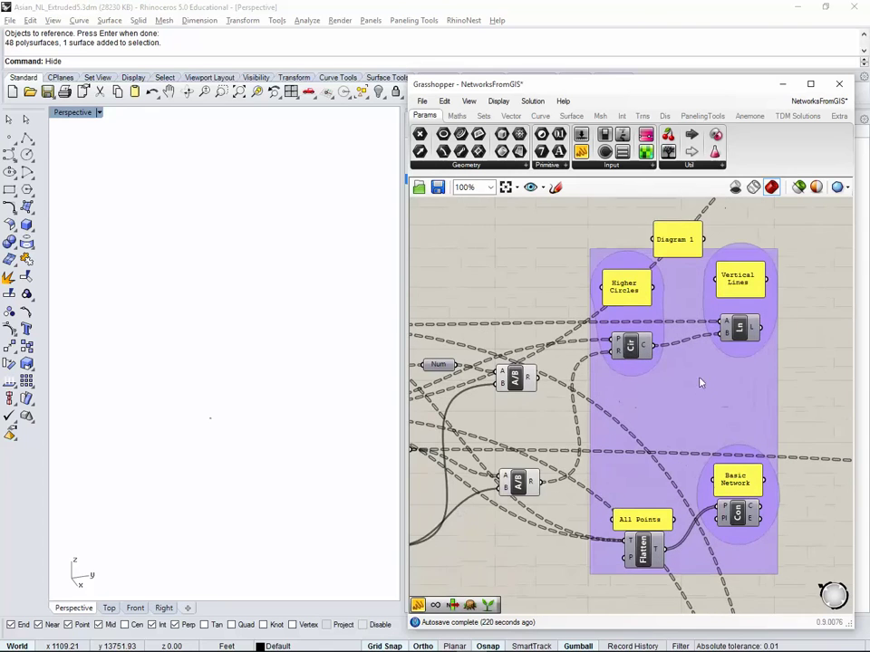
{"action": "right_click_drag", "start_coordinate": [743, 431], "coordinate": [721, 429]}
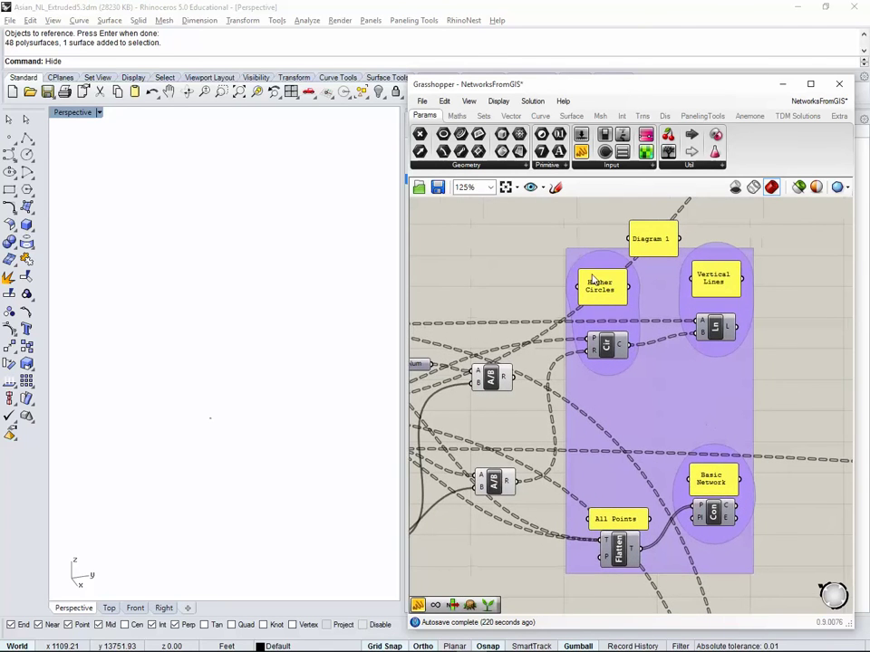
{"action": "scroll", "coordinate": [602, 279], "scroll_direction": "up", "scroll_amount": 1}
{"action": "right_click_drag", "start_coordinate": [656, 366], "coordinate": [610, 351]}
{"action": "right_click_drag", "start_coordinate": [549, 258], "coordinate": [552, 311]}
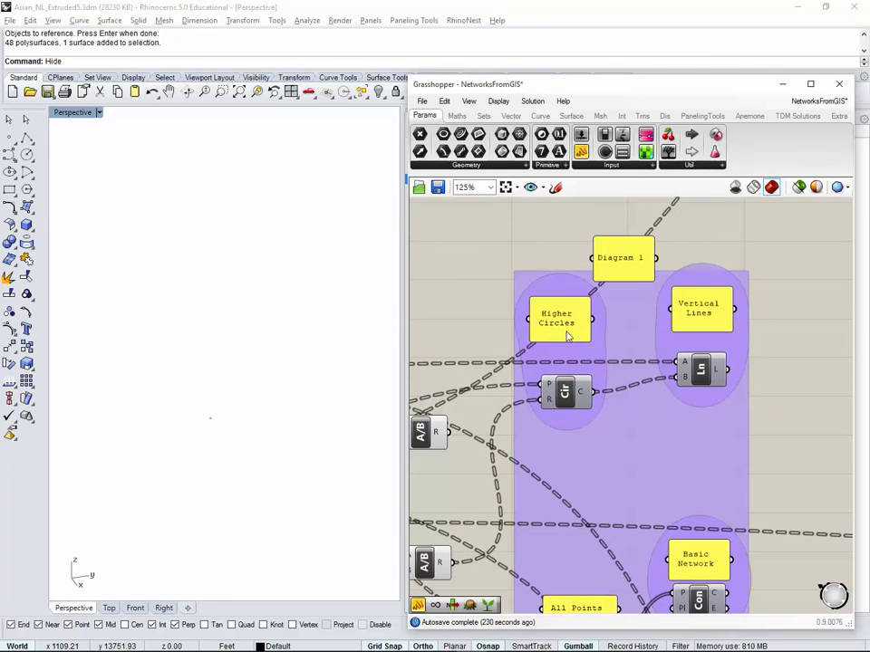
{"action": "left_click_drag", "start_coordinate": [640, 273], "coordinate": [637, 278]}
{"action": "left_click", "coordinate": [734, 240]}
{"action": "scroll", "coordinate": [693, 321], "scroll_direction": "down", "scroll_amount": 3}
{"action": "right_click_drag", "start_coordinate": [698, 312], "coordinate": [789, 234]}
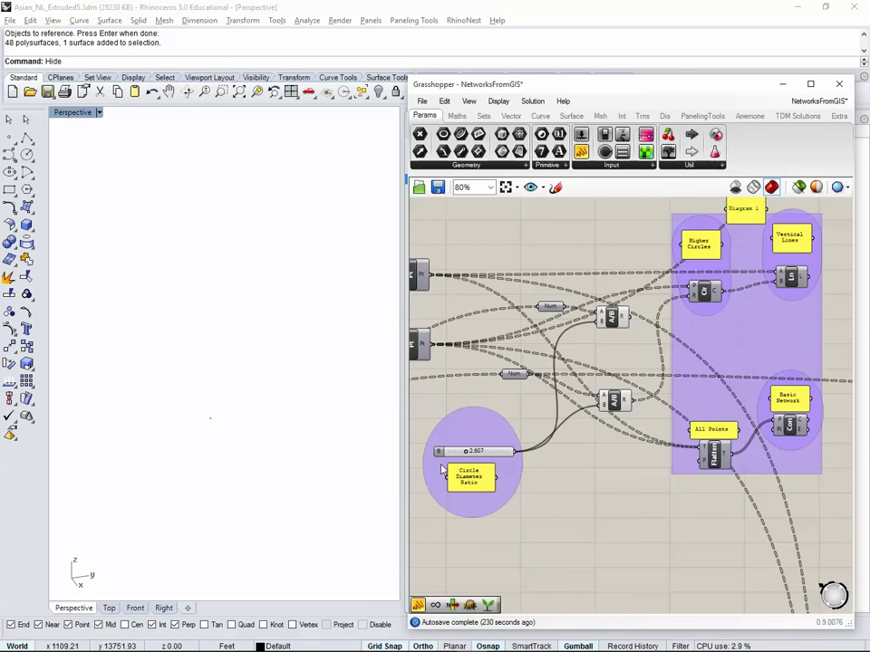
{"action": "scroll", "coordinate": [443, 470], "scroll_direction": "up", "scroll_amount": 3}
{"action": "scroll", "coordinate": [563, 463], "scroll_direction": "down", "scroll_amount": 5}
{"action": "scroll", "coordinate": [560, 463], "scroll_direction": "down", "scroll_amount": 2}
{"action": "right_click_drag", "start_coordinate": [685, 412], "coordinate": [556, 435]}
{"action": "scroll", "coordinate": [661, 308], "scroll_direction": "up", "scroll_amount": 8}
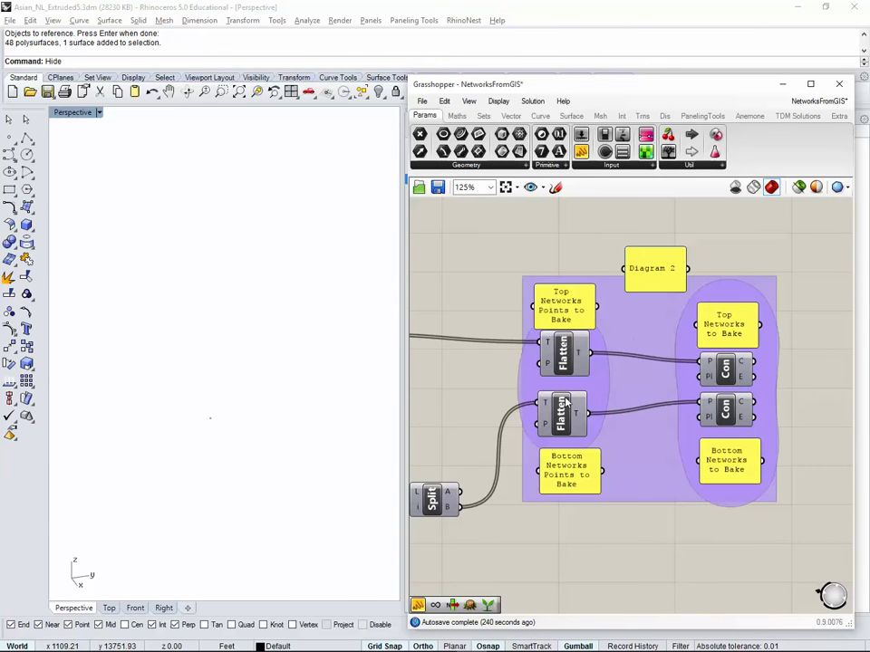
{"action": "scroll", "coordinate": [734, 458], "scroll_direction": "down", "scroll_amount": 3}
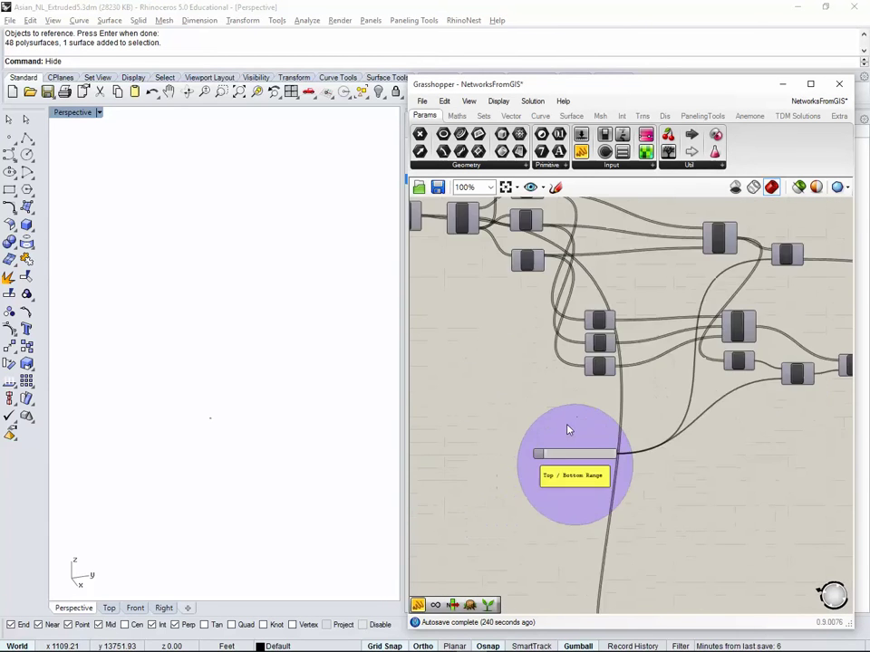
{"action": "scroll", "coordinate": [507, 481], "scroll_direction": "up", "scroll_amount": 3}
{"action": "scroll", "coordinate": [598, 480], "scroll_direction": "down", "scroll_amount": 5}
{"action": "right_click_drag", "start_coordinate": [689, 523], "coordinate": [757, 371]}
{"action": "scroll", "coordinate": [702, 435], "scroll_direction": "up", "scroll_amount": 5}
{"action": "scroll", "coordinate": [757, 372], "scroll_direction": "down", "scroll_amount": 5}
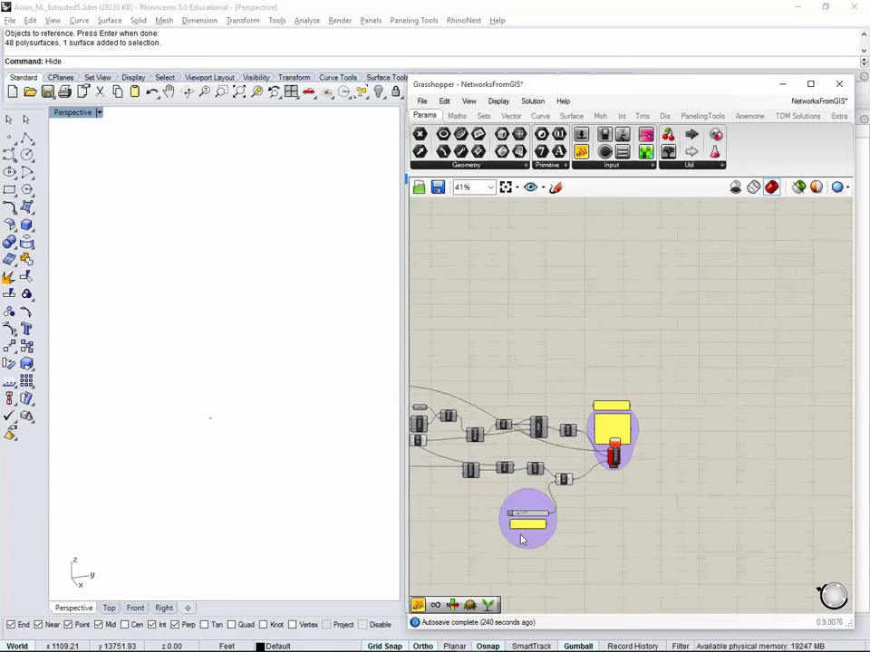
{"action": "right_click_drag", "start_coordinate": [725, 562], "coordinate": [730, 447]}
{"action": "scroll", "coordinate": [725, 426], "scroll_direction": "up", "scroll_amount": 6}
{"action": "scroll", "coordinate": [744, 238], "scroll_direction": "down", "scroll_amount": 8}
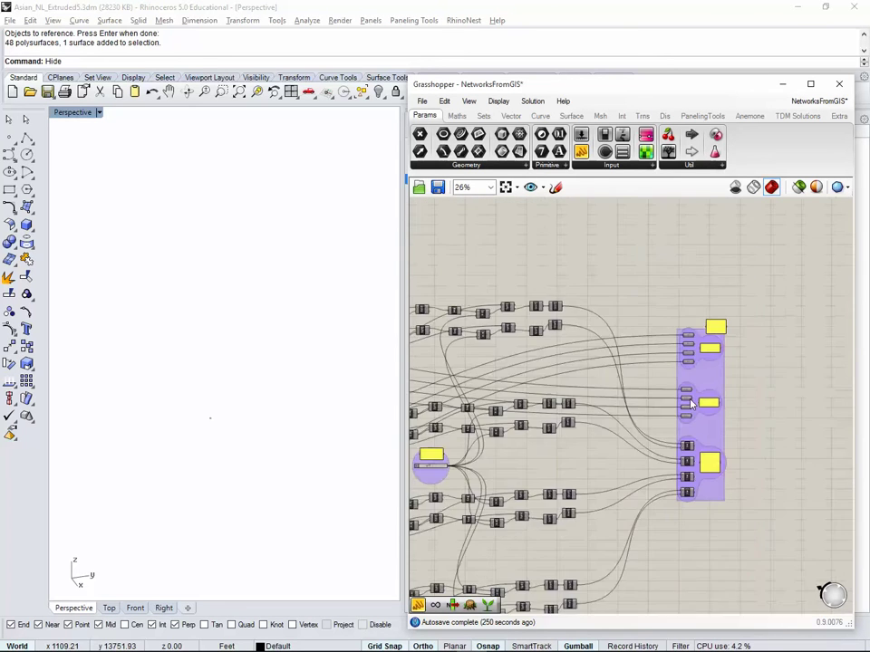
{"action": "right_click_drag", "start_coordinate": [472, 363], "coordinate": [676, 435]}
{"action": "scroll", "coordinate": [632, 418], "scroll_direction": "up", "scroll_amount": 7}
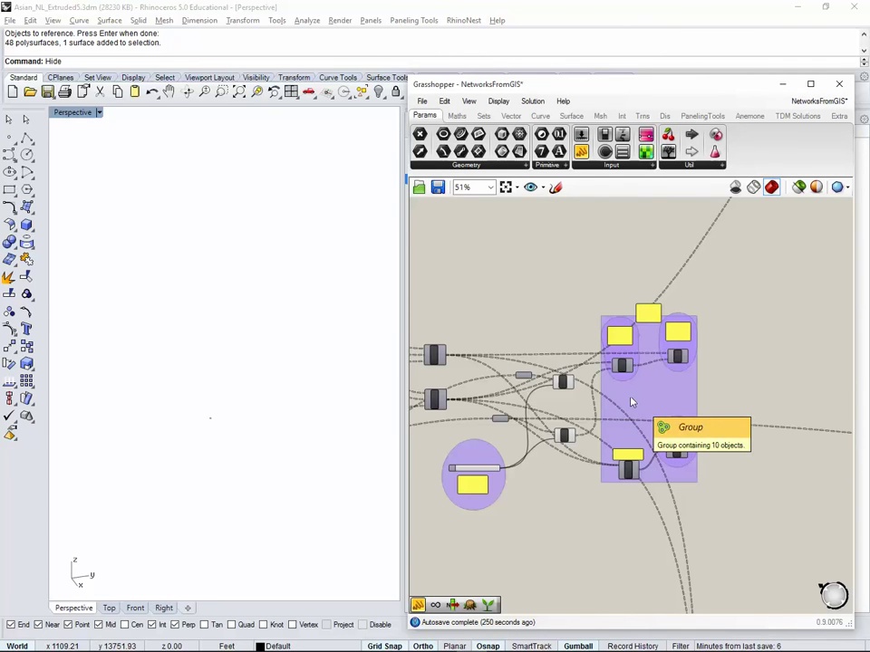
{"action": "right_click_drag", "start_coordinate": [601, 433], "coordinate": [662, 413]}
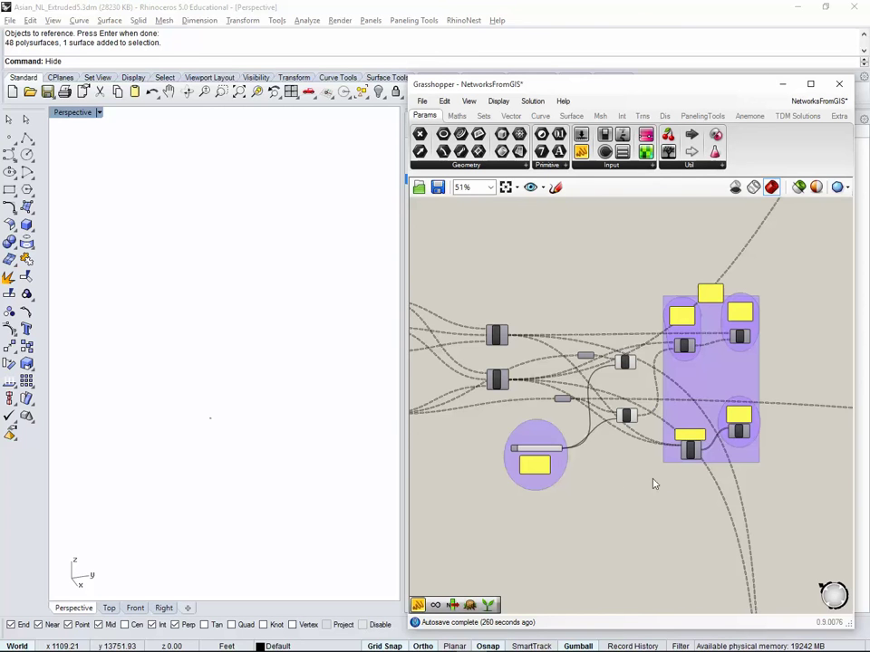
{"action": "scroll", "coordinate": [679, 360], "scroll_direction": "up", "scroll_amount": 3}
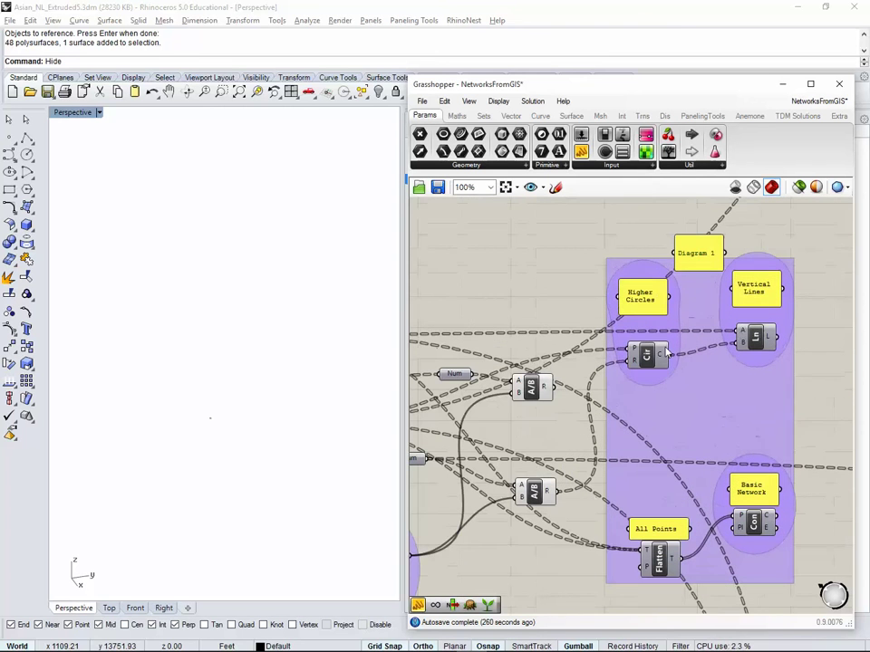
Step: Enable Preview on the Cir component to show the Higher Circles circles in Rhino
{"action": "right_click", "coordinate": [649, 360]}
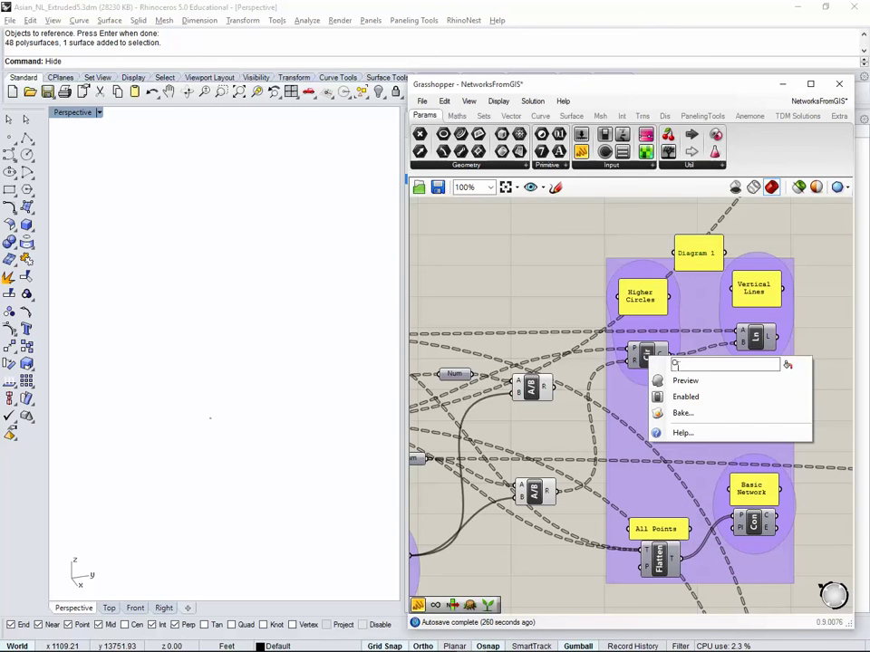
{"action": "left_click", "coordinate": [683, 381]}
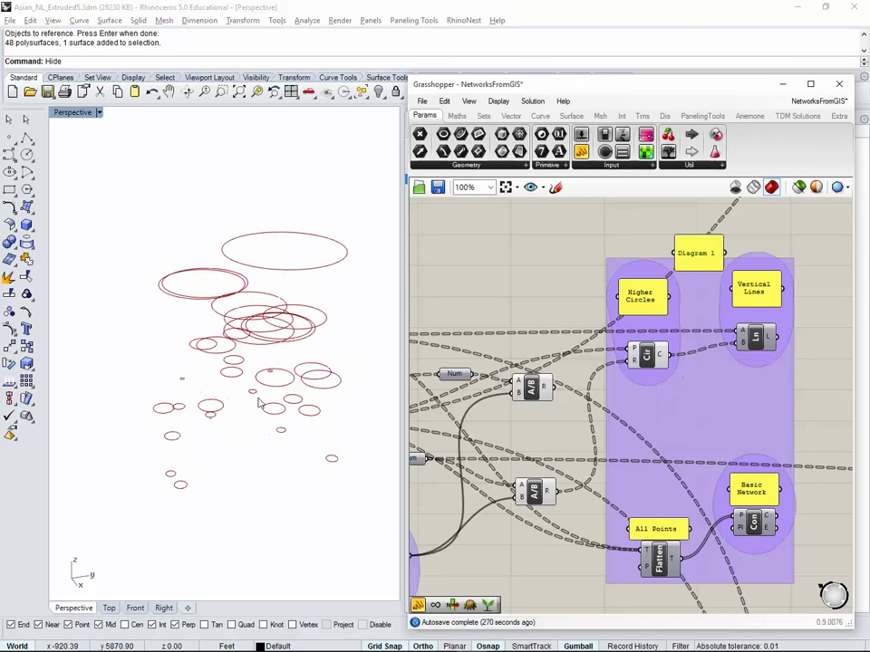
{"action": "right_click_drag", "start_coordinate": [231, 394], "coordinate": [198, 291]}
{"action": "right_click_drag", "start_coordinate": [476, 303], "coordinate": [573, 248]}
Step: Enable Preview on the All Points Flatten component so every Diagram 1 point appears
{"action": "right_click_drag", "start_coordinate": [541, 506], "coordinate": [658, 514]}
{"action": "scroll", "coordinate": [640, 395], "scroll_direction": "down", "scroll_amount": 2}
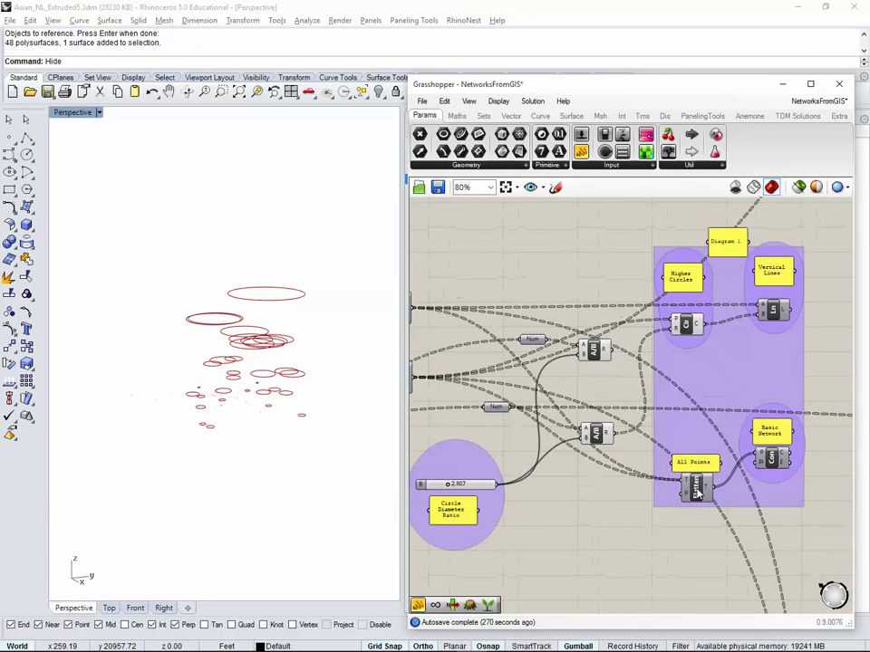
{"action": "right_click", "coordinate": [703, 497]}
{"action": "left_click", "coordinate": [698, 513]}
{"action": "right_click_drag", "start_coordinate": [334, 495], "coordinate": [283, 355]}
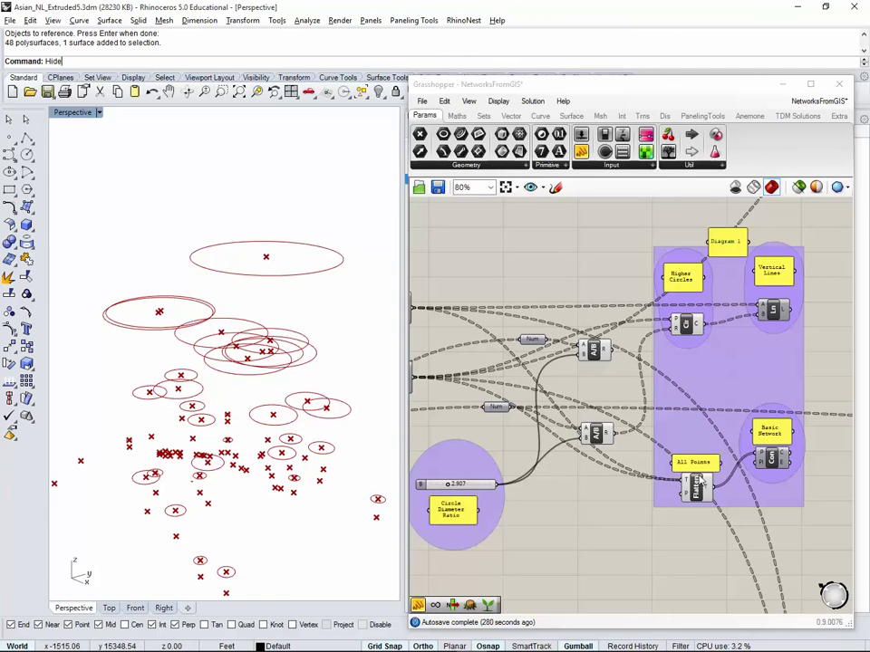
{"action": "right_click_drag", "start_coordinate": [627, 554], "coordinate": [647, 488]}
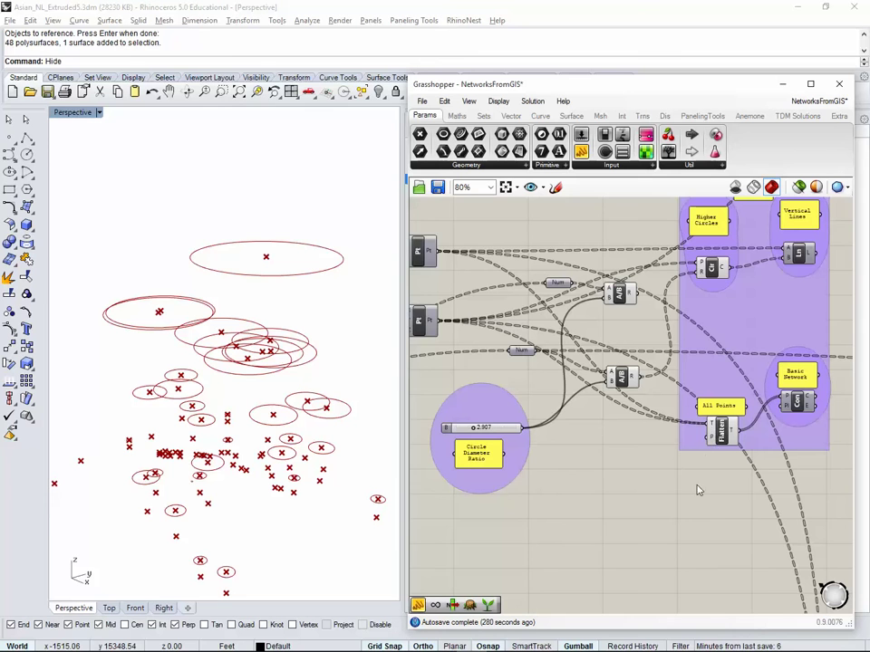
{"action": "right_click_drag", "start_coordinate": [712, 526], "coordinate": [685, 534]}
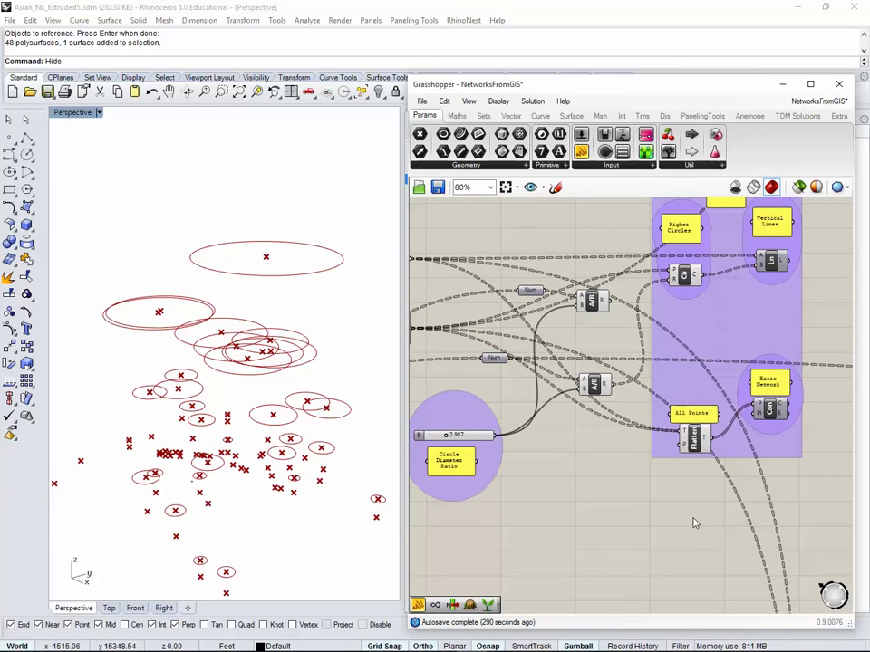
{"action": "right_click_drag", "start_coordinate": [585, 535], "coordinate": [598, 547]}
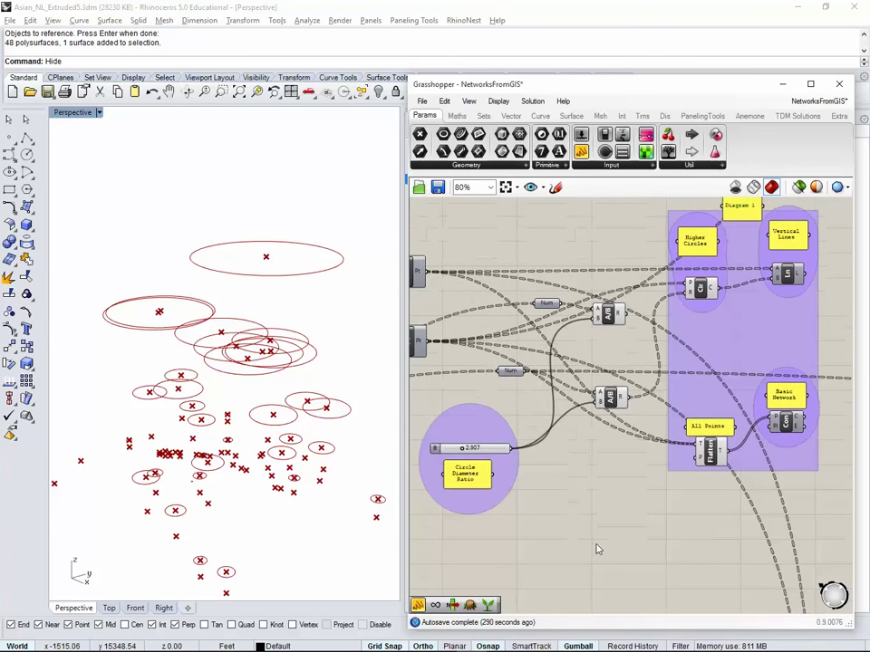
{"action": "scroll", "coordinate": [595, 557], "scroll_direction": "up", "scroll_amount": 3}
Step: Drag the Circle Diameter Ratio slider to 7.754 and orbit to check the smaller circles
{"action": "scroll", "coordinate": [521, 495], "scroll_direction": "down", "scroll_amount": 3}
{"action": "mouse_move", "coordinate": [482, 487]}
{"action": "left_mouse_down"}
{"action": "mouse_move", "coordinate": [499, 487]}
{"action": "mouse_move", "coordinate": [475, 487]}
{"action": "mouse_move", "coordinate": [483, 484]}
{"action": "left_mouse_up"}
{"action": "mouse_move", "coordinate": [304, 306]}
{"action": "right_mouse_down"}
{"action": "mouse_move", "coordinate": [291, 379]}
{"action": "mouse_move", "coordinate": [305, 305]}
{"action": "right_mouse_up"}
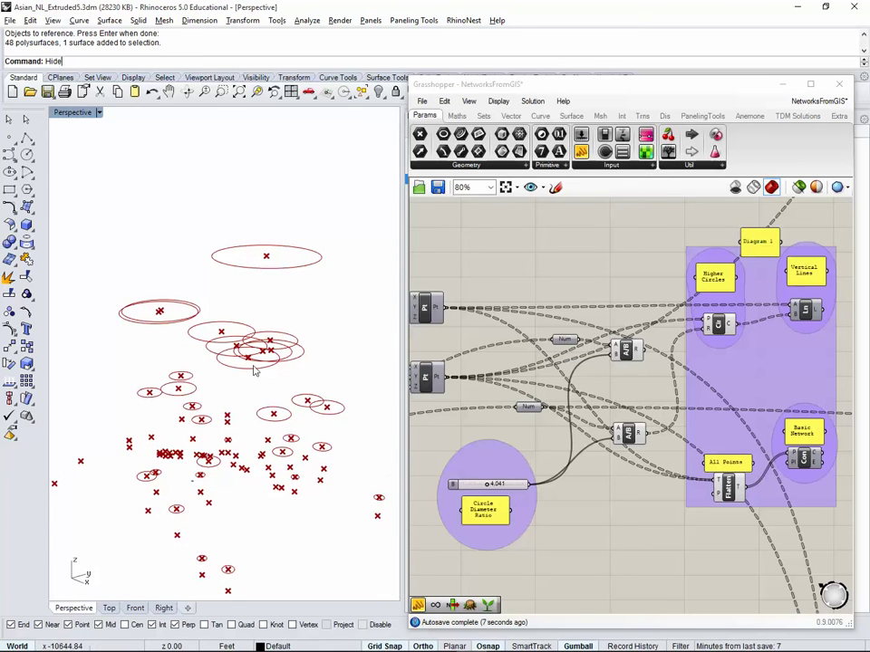
{"action": "mouse_move", "coordinate": [254, 370]}
{"action": "right_mouse_down"}
{"action": "mouse_move", "coordinate": [252, 325]}
{"action": "mouse_move", "coordinate": [243, 363]}
{"action": "right_mouse_up"}
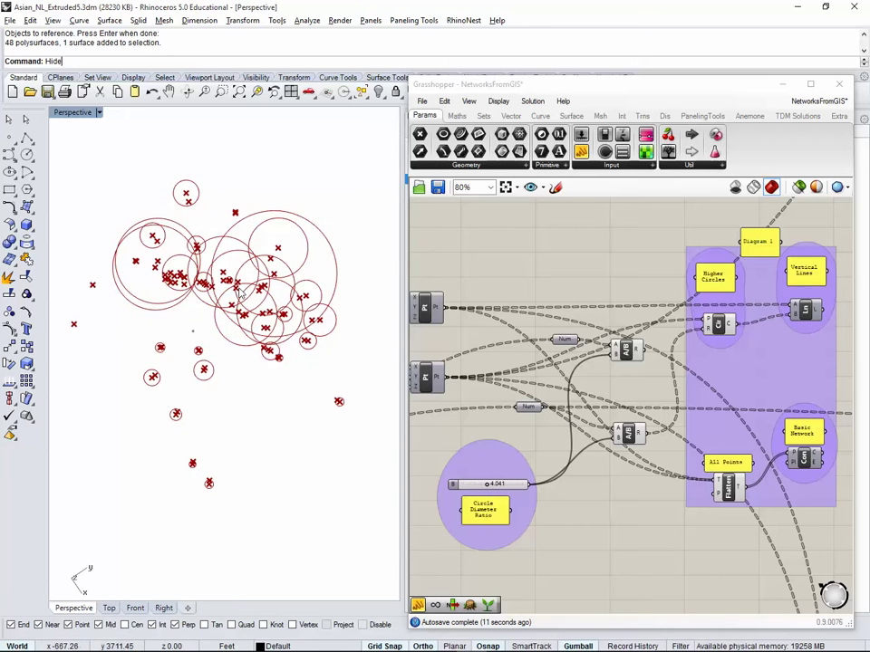
{"action": "right_click_drag", "start_coordinate": [242, 292], "coordinate": [252, 315]}
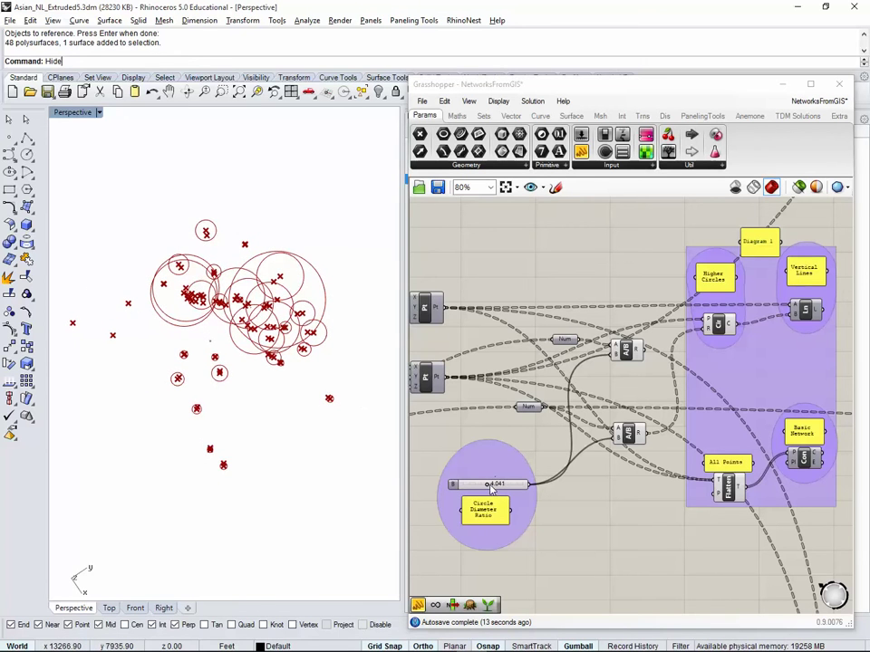
{"action": "left_click_drag", "start_coordinate": [492, 486], "coordinate": [510, 489]}
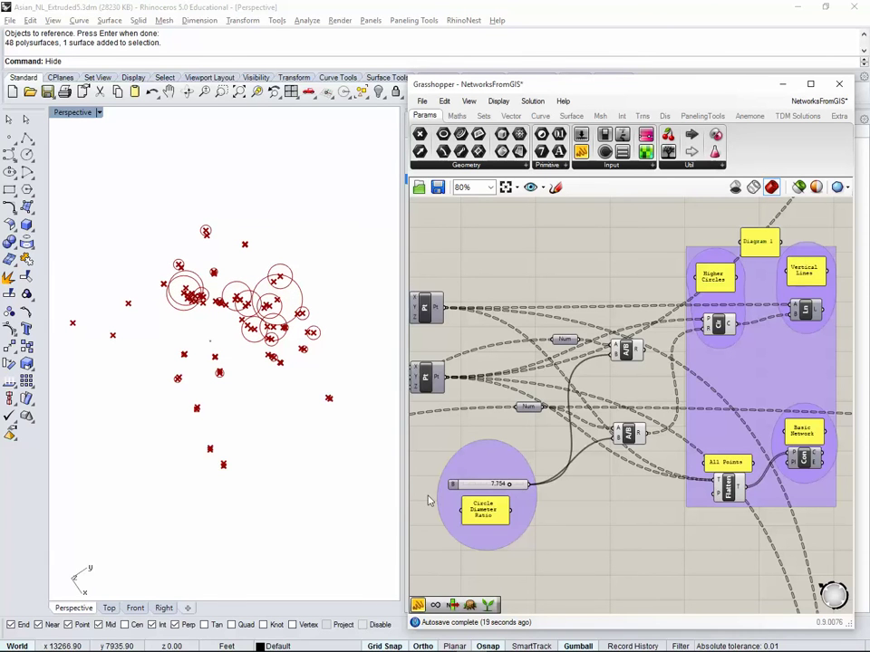
{"action": "scroll", "coordinate": [456, 510], "scroll_direction": "up", "scroll_amount": 4}
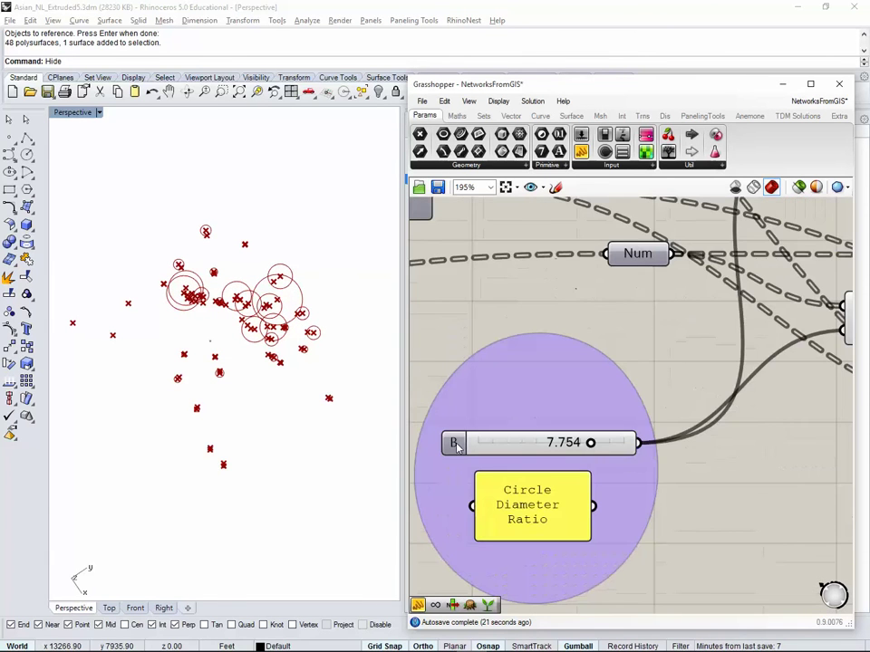
Step: Set the Circle Diameter Ratio slider's maximum to 20
{"action": "double_click", "coordinate": [454, 443]}
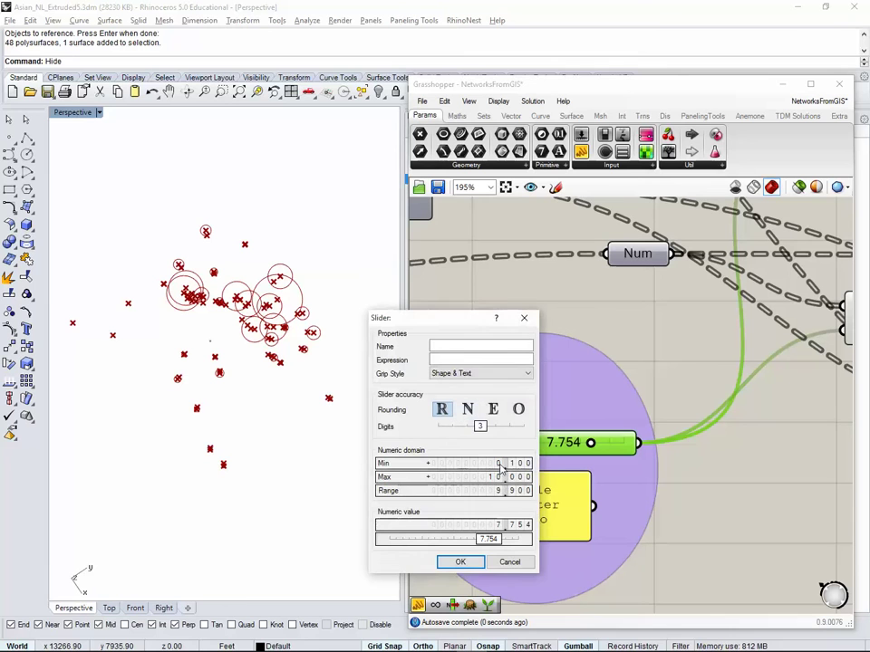
{"action": "double_click", "coordinate": [464, 478]}
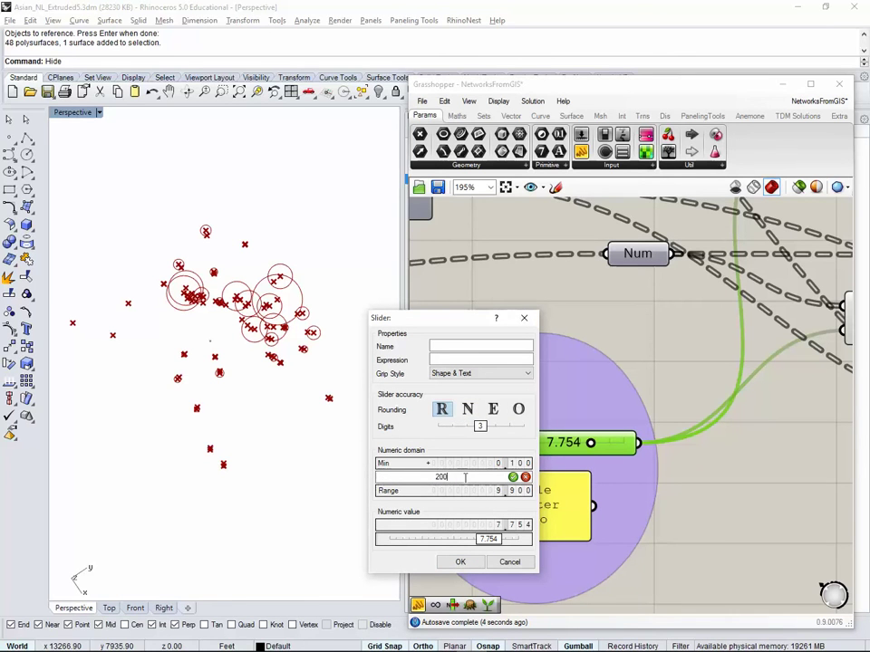
{"action": "type", "text": "20"}
{"action": "left_click", "coordinate": [515, 479]}
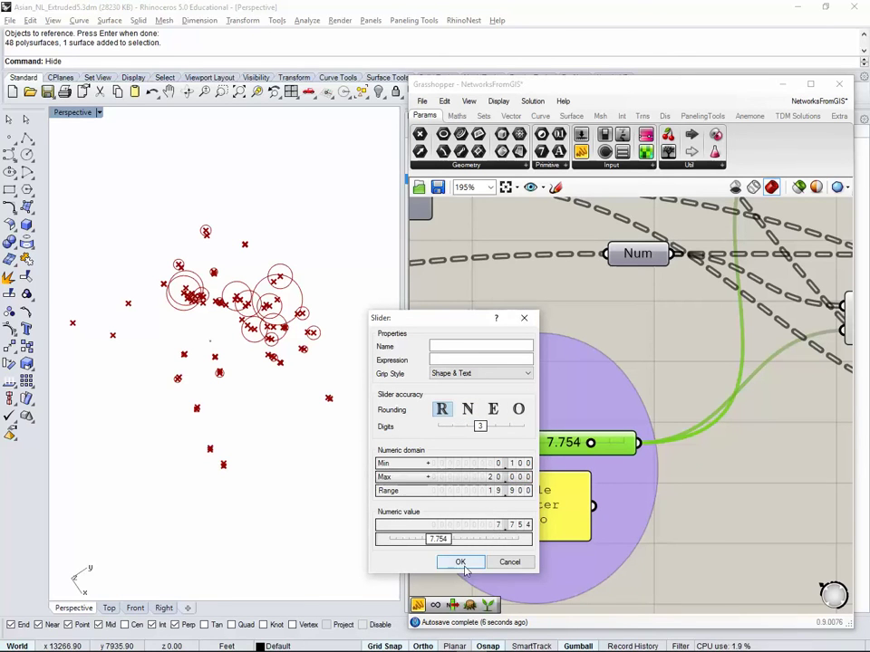
{"action": "left_click", "coordinate": [460, 562]}
Step: Move the Circle Diameter Ratio slider to about 9.028 and orbit to view the smaller circles
{"action": "mouse_move", "coordinate": [535, 444]}
{"action": "left_mouse_down"}
{"action": "mouse_move", "coordinate": [606, 443]}
{"action": "mouse_move", "coordinate": [497, 444]}
{"action": "mouse_move", "coordinate": [544, 448]}
{"action": "left_mouse_up"}
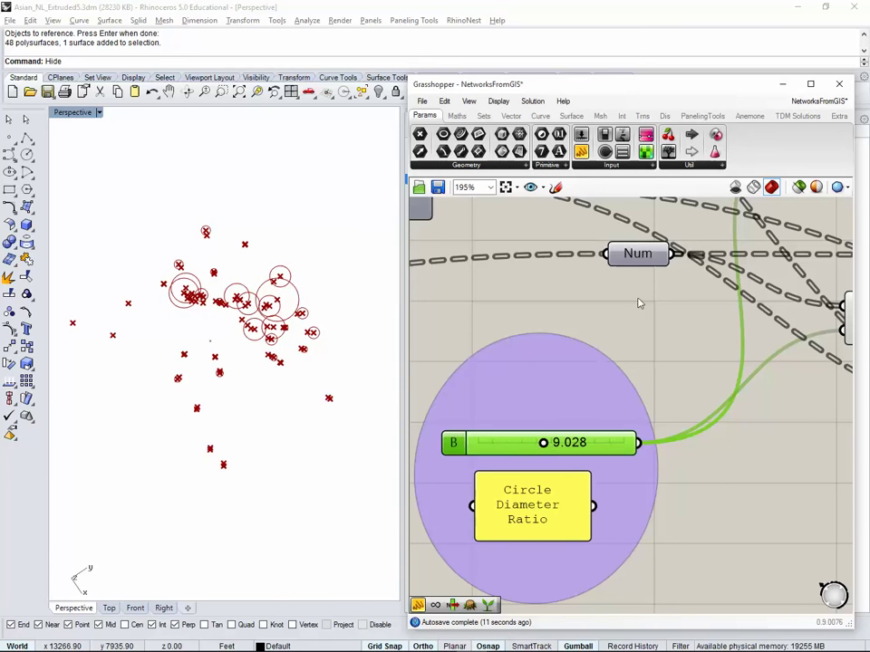
{"action": "scroll", "coordinate": [643, 297], "scroll_direction": "down", "scroll_amount": 5}
{"action": "right_click_drag", "start_coordinate": [320, 398], "coordinate": [356, 247]}
{"action": "scroll", "coordinate": [656, 443], "scroll_direction": "down", "scroll_amount": 2}
{"action": "right_click_drag", "start_coordinate": [690, 443], "coordinate": [538, 482]}
{"action": "scroll", "coordinate": [621, 367], "scroll_direction": "up", "scroll_amount": 5}
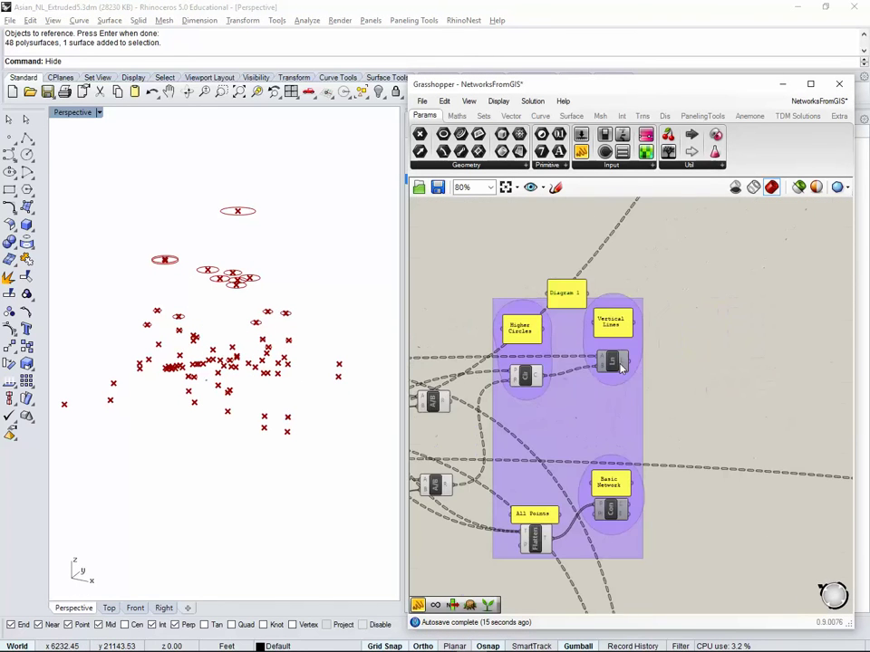
Step: Enable Preview on the Ln component to show the vertical lines in Rhino
{"action": "scroll", "coordinate": [619, 367], "scroll_direction": "up", "scroll_amount": 1}
{"action": "right_click", "coordinate": [613, 361]}
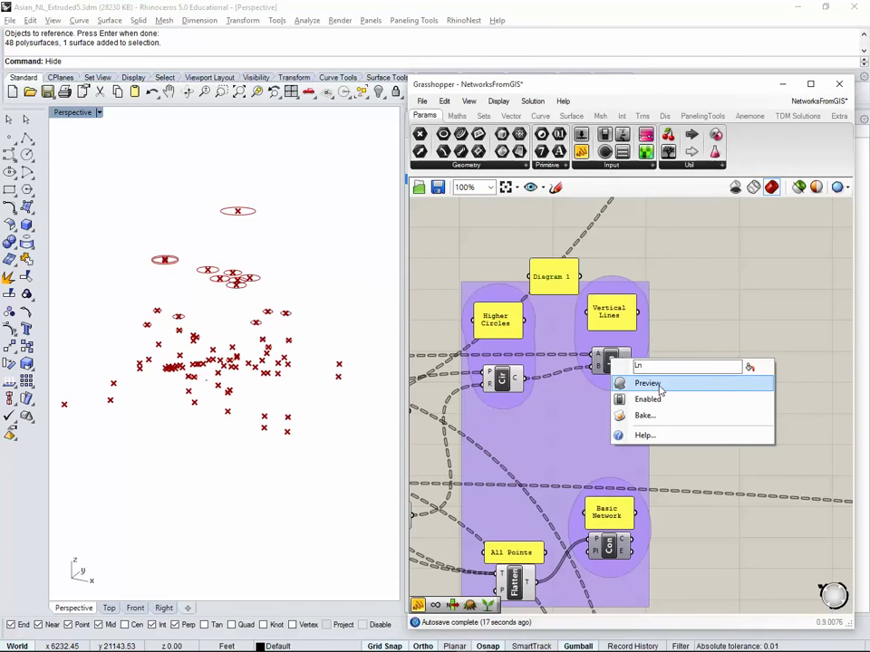
{"action": "left_click", "coordinate": [660, 389]}
{"action": "right_click_drag", "start_coordinate": [308, 390], "coordinate": [261, 420]}
{"action": "scroll", "coordinate": [169, 395], "scroll_direction": "up", "scroll_amount": 5}
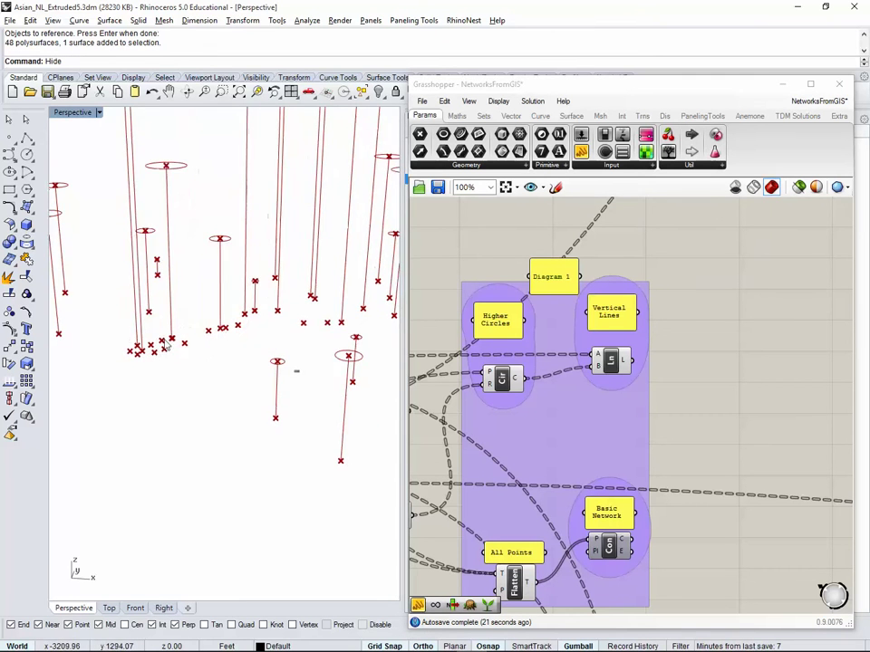
{"action": "scroll", "coordinate": [253, 409], "scroll_direction": "down", "scroll_amount": 3}
Step: Enable Preview on the Con component to show the Basic Network connections
{"action": "left_click", "coordinate": [667, 525]}
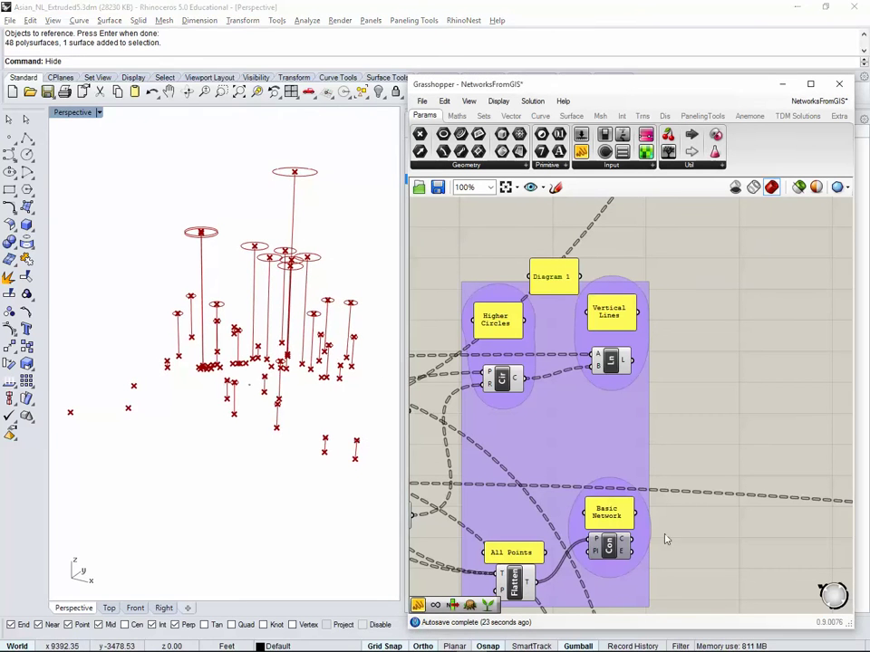
{"action": "scroll", "coordinate": [637, 429], "scroll_direction": "up", "scroll_amount": 3}
{"action": "right_click", "coordinate": [675, 444]}
{"action": "left_click", "coordinate": [714, 468]}
{"action": "right_click_drag", "start_coordinate": [297, 456], "coordinate": [328, 437]}
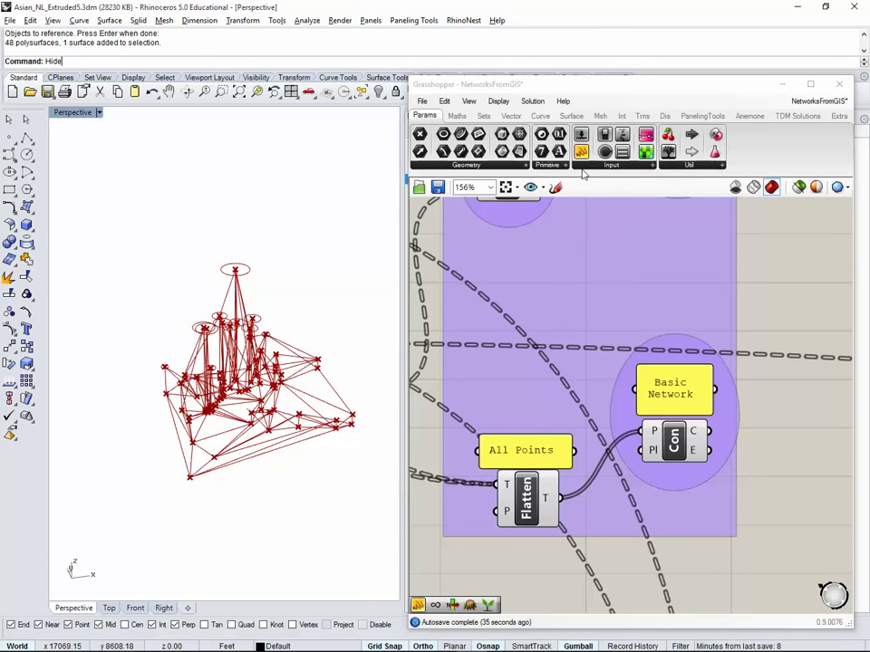
Step: Minimize Grasshopper and add a new layer named Diagram 1
{"action": "left_click_drag", "start_coordinate": [670, 98], "coordinate": [543, 94]}
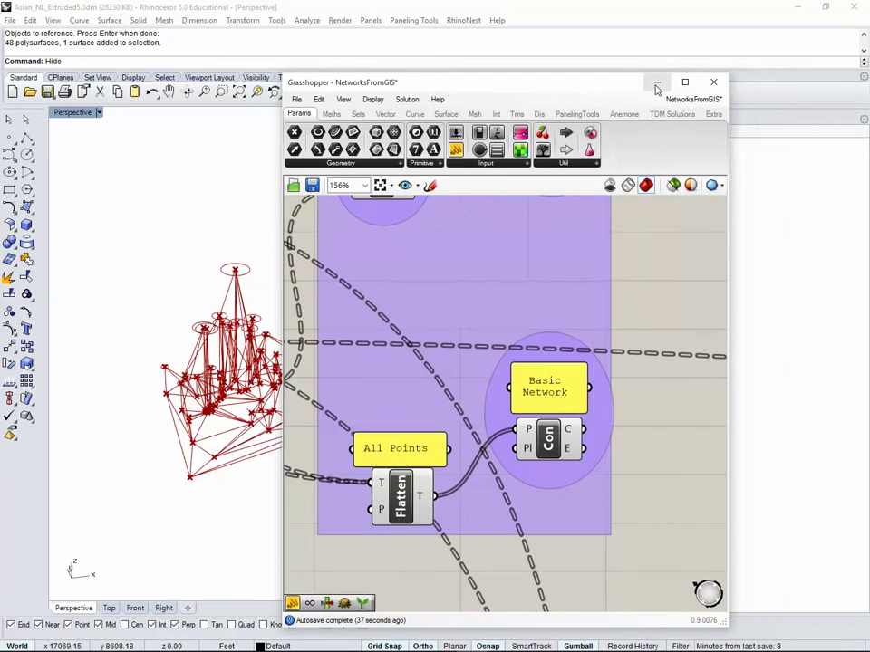
{"action": "left_click", "coordinate": [657, 85]}
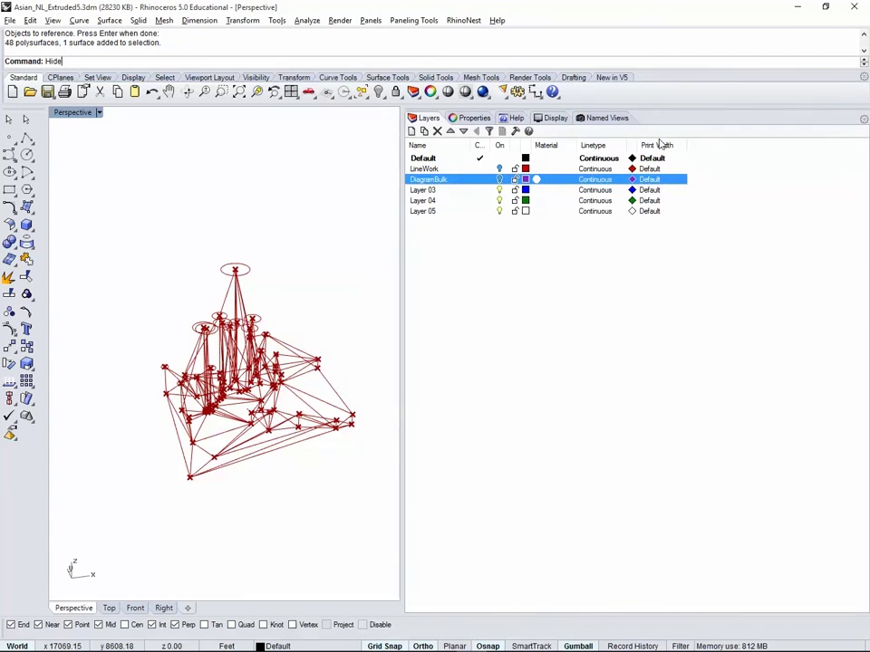
{"action": "left_click", "coordinate": [508, 282]}
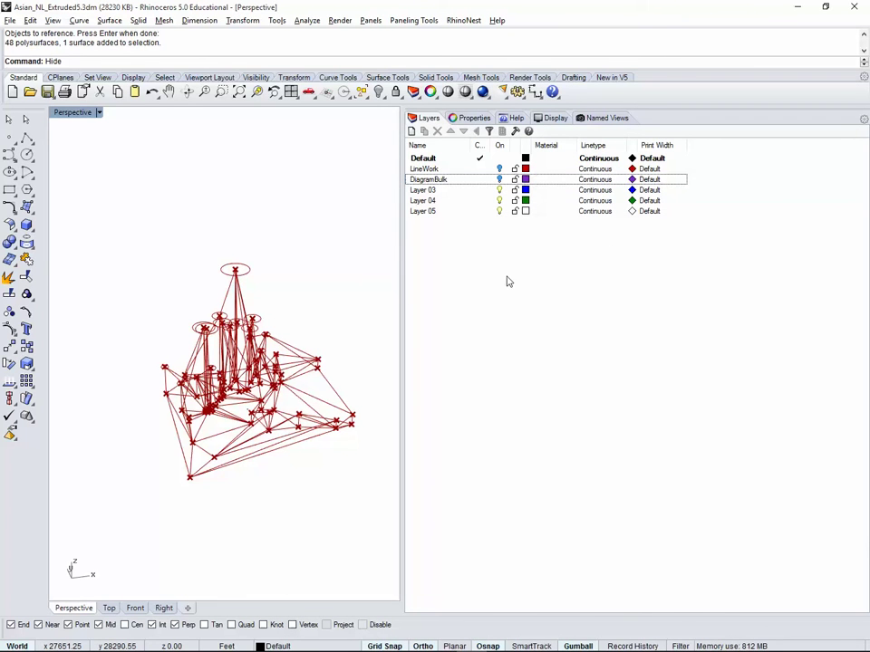
{"action": "left_click", "coordinate": [412, 131]}
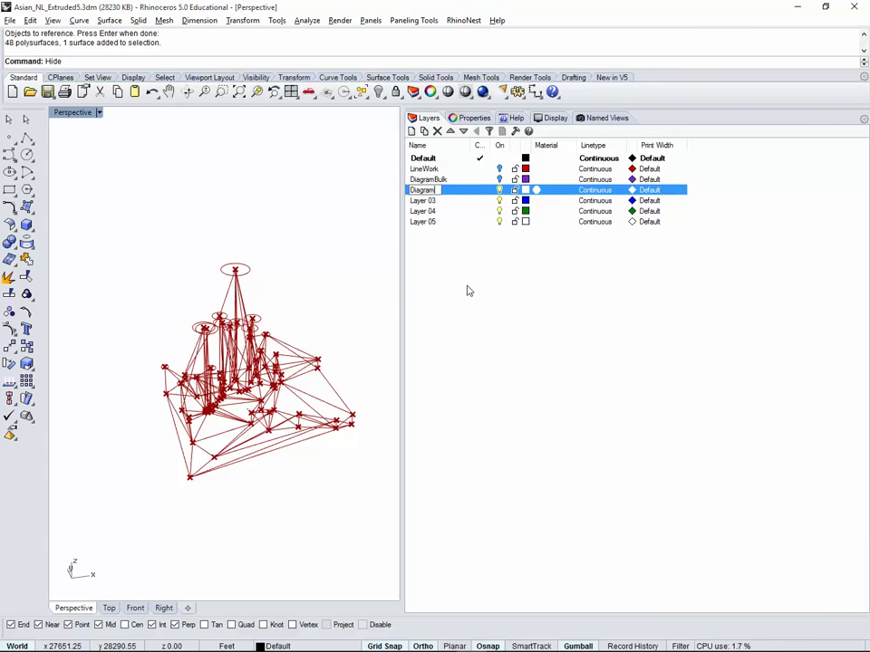
{"action": "key", "text": "Return"}
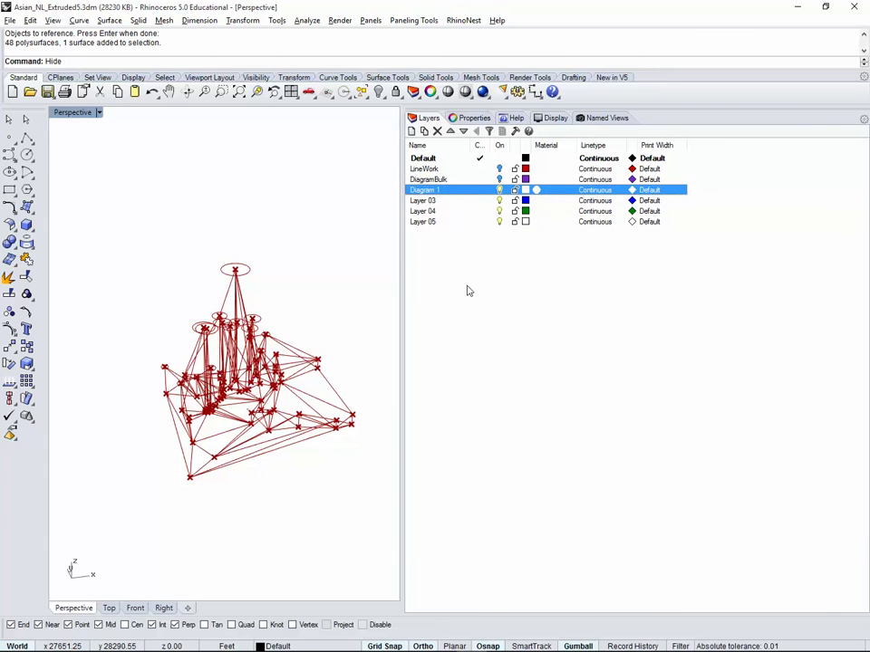
Step: Rename Layer 03, Layer 04 and Layer 05 to Diagram 2, Diagram 3 and Diagram 4
{"action": "double_click", "coordinate": [423, 201]}
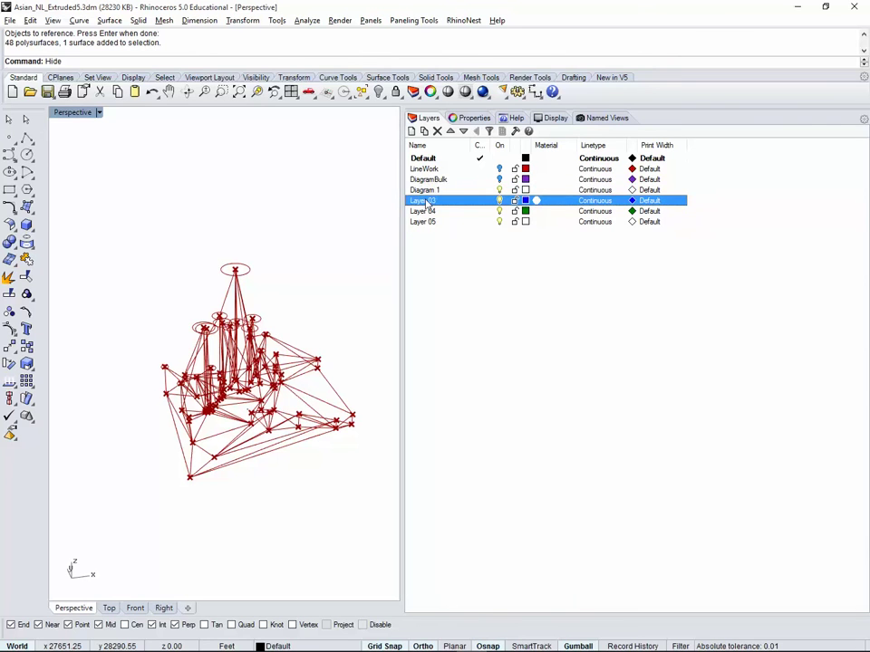
{"action": "type", "text": "Diagram 2"}
{"action": "key", "text": "Return"}
{"action": "double_click", "coordinate": [423, 212]}
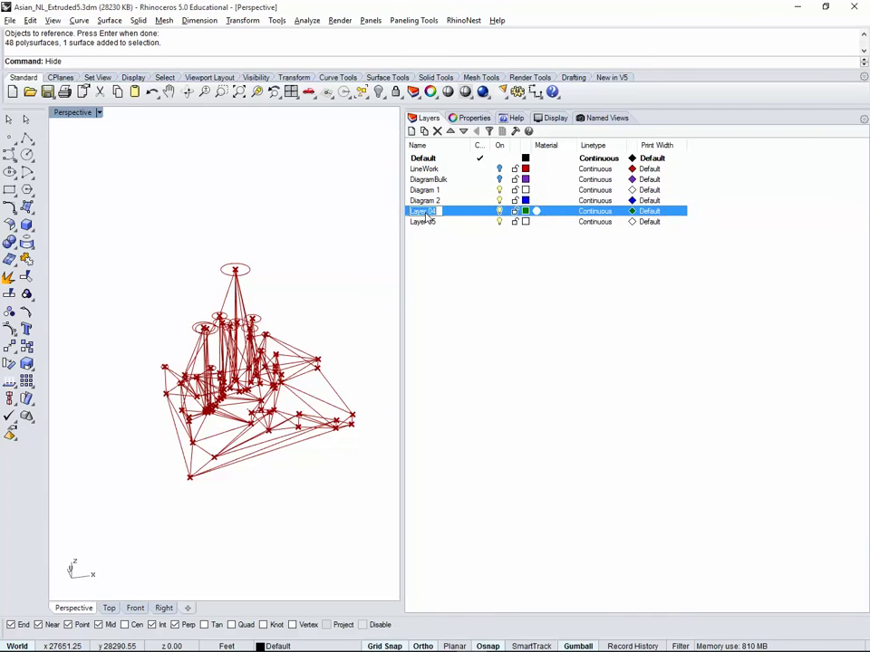
{"action": "type", "text": "Dia"}
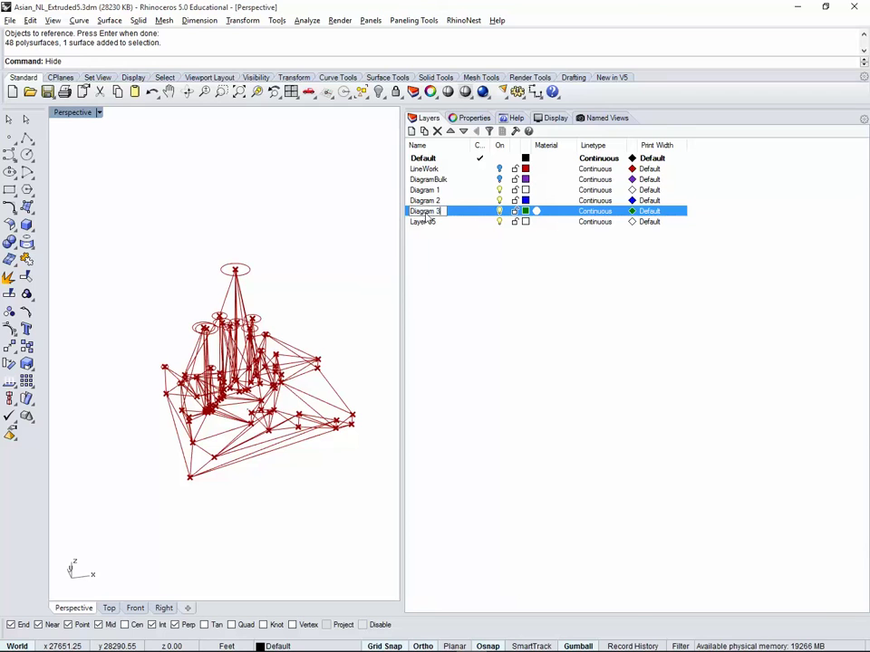
{"action": "type", "text": "gram 3"}
{"action": "key", "text": "Return"}
{"action": "left_click", "coordinate": [427, 222]}
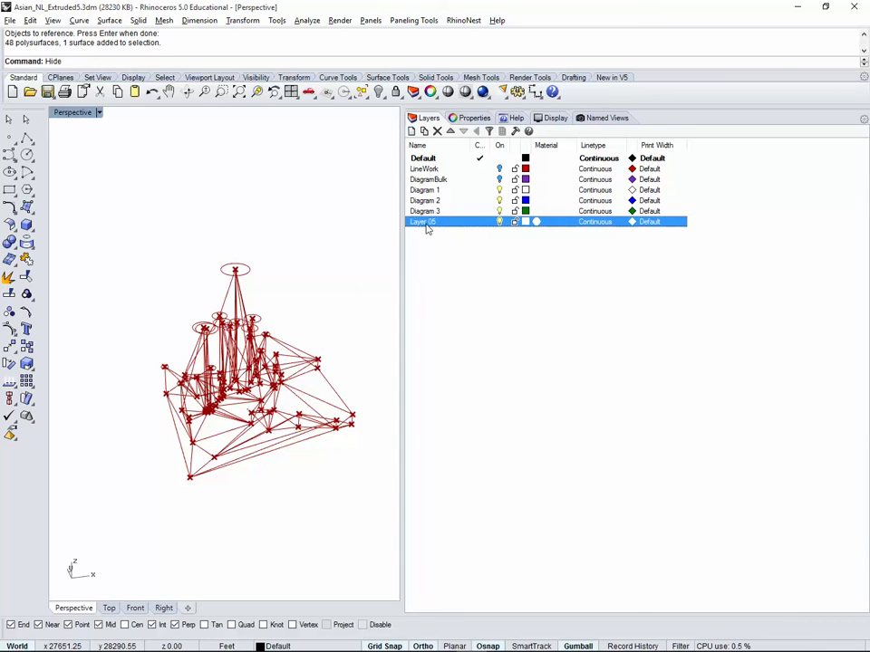
{"action": "double_click", "coordinate": [427, 225]}
{"action": "type", "text": "Diagram 4"}
{"action": "key", "text": "Return"}
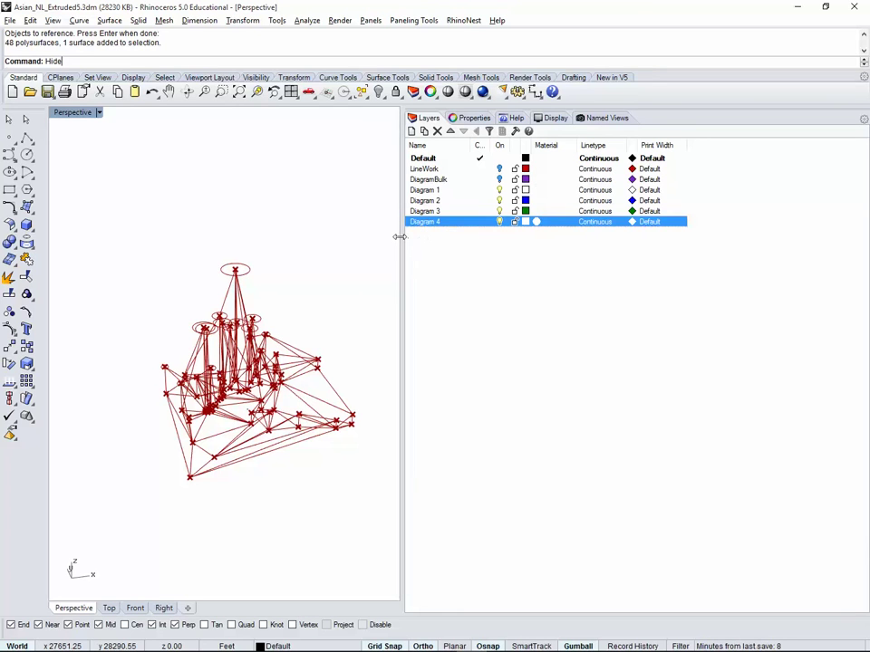
Step: Add a D1_TopCircles layer and nest it under Diagram 1
{"action": "left_click", "coordinate": [414, 191]}
{"action": "left_click", "coordinate": [411, 131]}
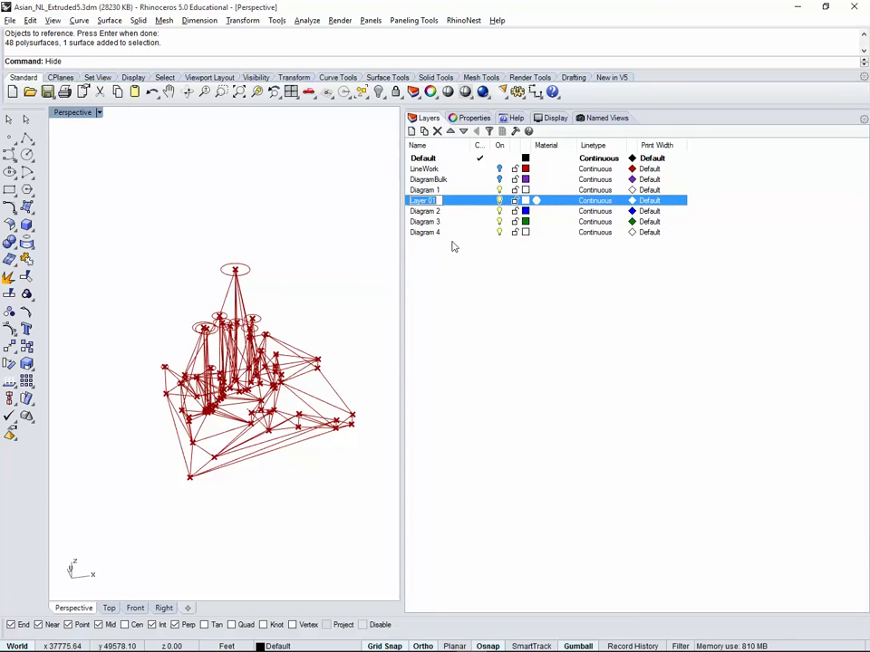
{"action": "type", "text": "D1_TopCi"}
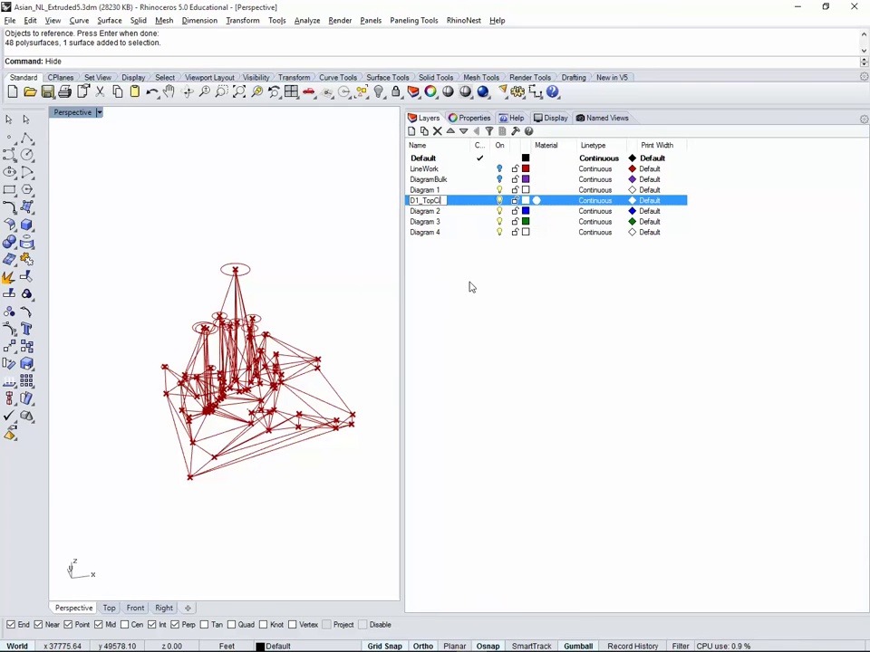
{"action": "type", "text": "rcles"}
{"action": "key", "text": "Return"}
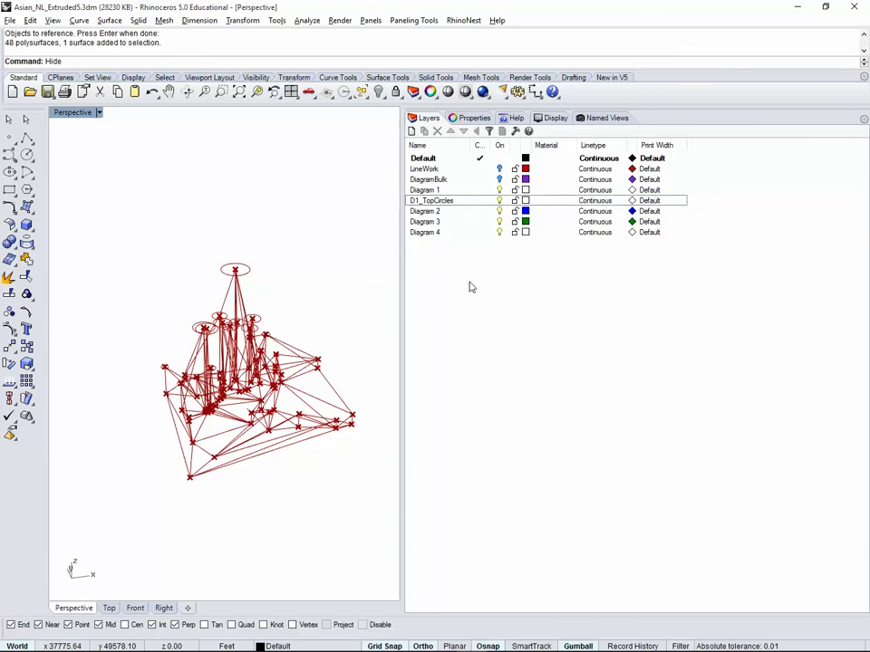
{"action": "left_click", "coordinate": [430, 204]}
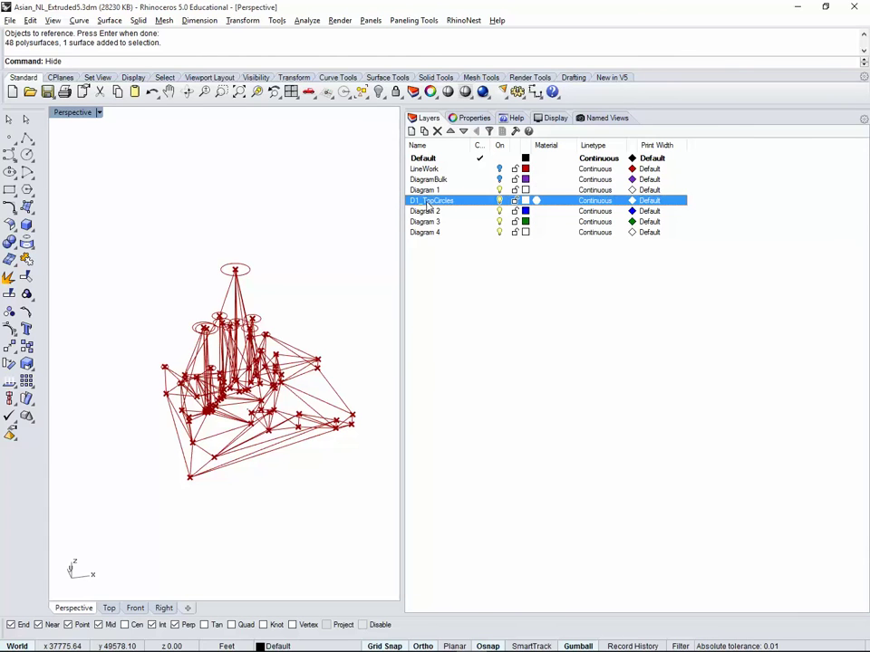
{"action": "left_click", "coordinate": [431, 193], "text": "ctrl"}
{"action": "left_click_drag", "start_coordinate": [431, 198], "coordinate": [432, 191]}
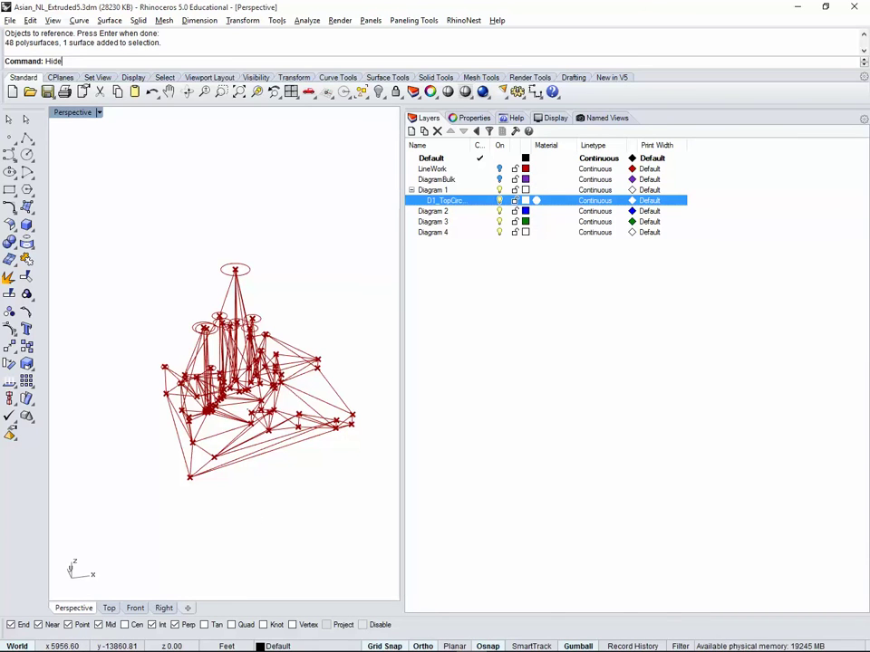
Step: Bring Grasshopper back and arrange it beside the Rhino layers panel
{"action": "key", "text": "alt+Tab"}
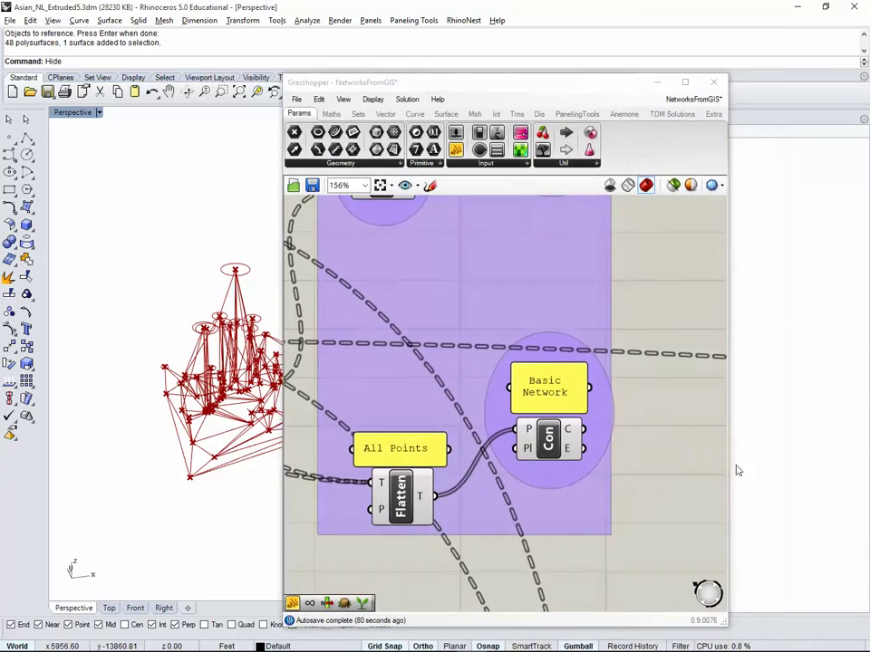
{"action": "left_click_drag", "start_coordinate": [472, 84], "coordinate": [547, 65]}
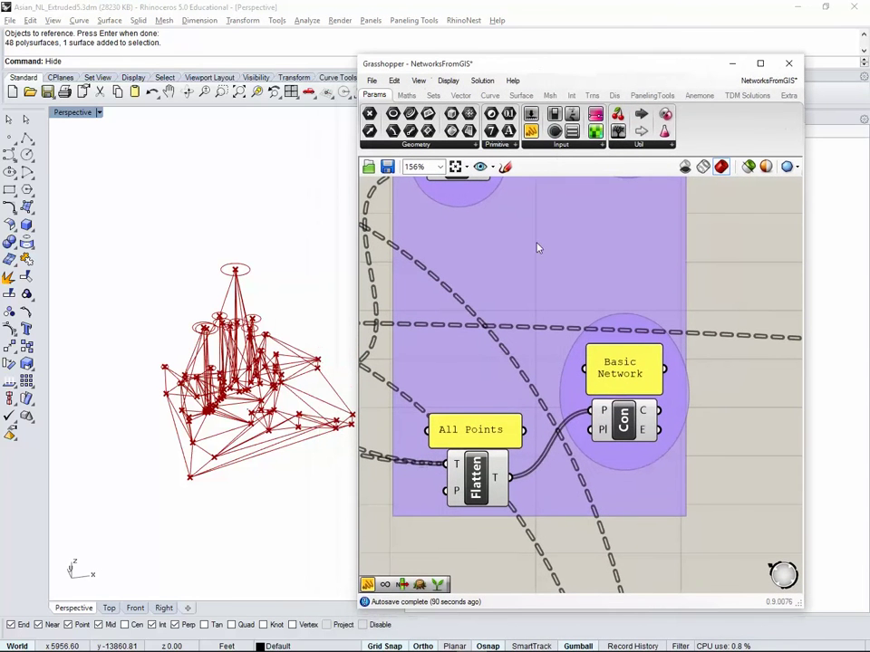
{"action": "scroll", "coordinate": [729, 265], "scroll_direction": "down", "scroll_amount": 2}
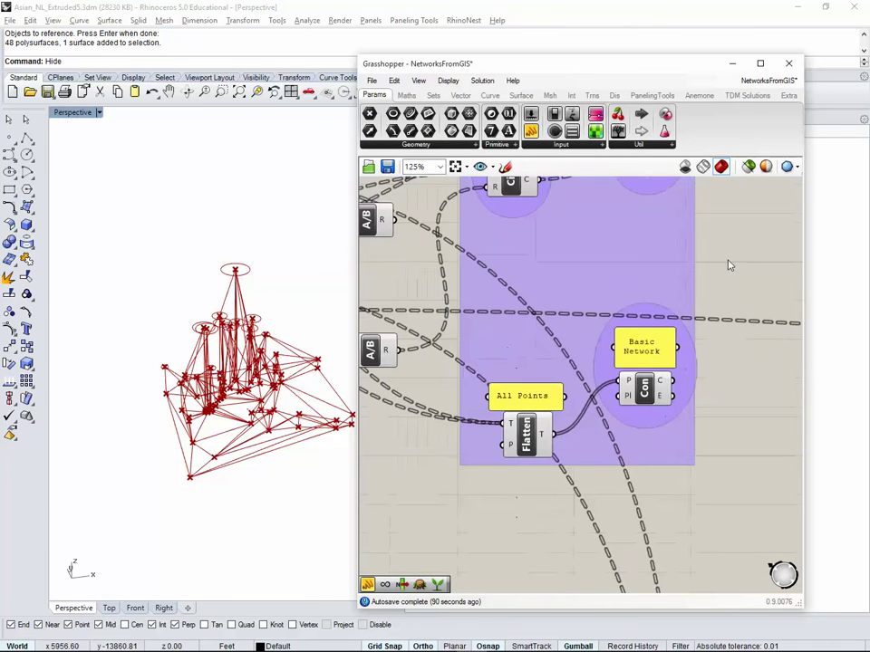
{"action": "scroll", "coordinate": [652, 299], "scroll_direction": "down", "scroll_amount": 2}
{"action": "left_click_drag", "start_coordinate": [558, 282], "coordinate": [558, 292]}
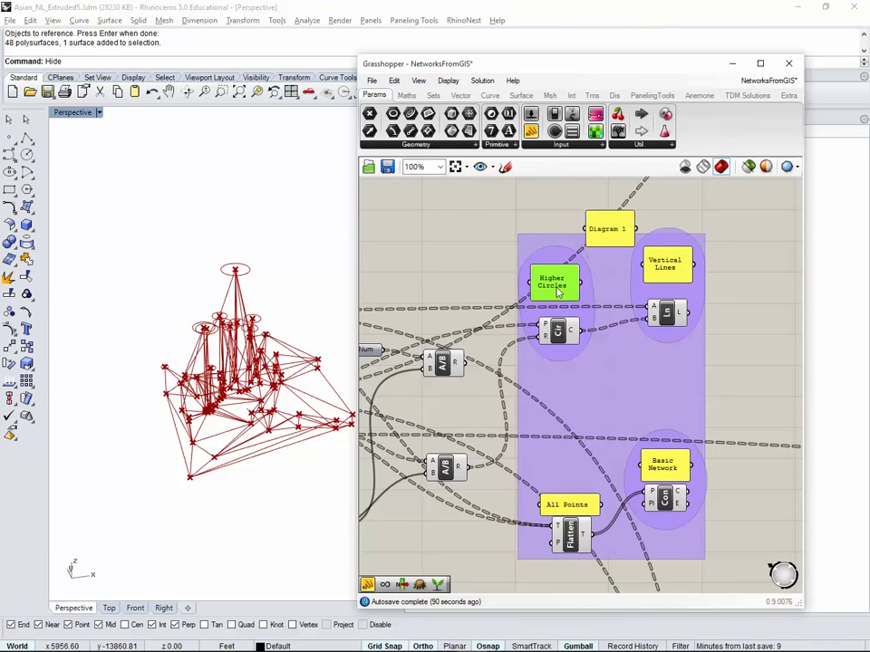
{"action": "left_click_drag", "start_coordinate": [589, 68], "coordinate": [343, 201]}
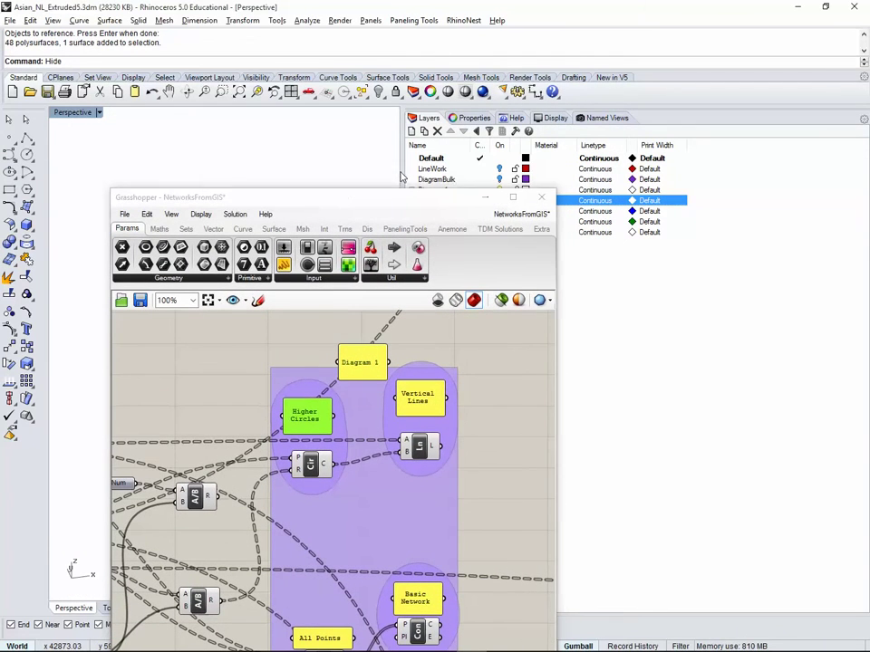
{"action": "left_click_drag", "start_coordinate": [578, 175], "coordinate": [589, 175]}
{"action": "left_click_drag", "start_coordinate": [418, 197], "coordinate": [434, 84]}
{"action": "left_click", "coordinate": [666, 286]}
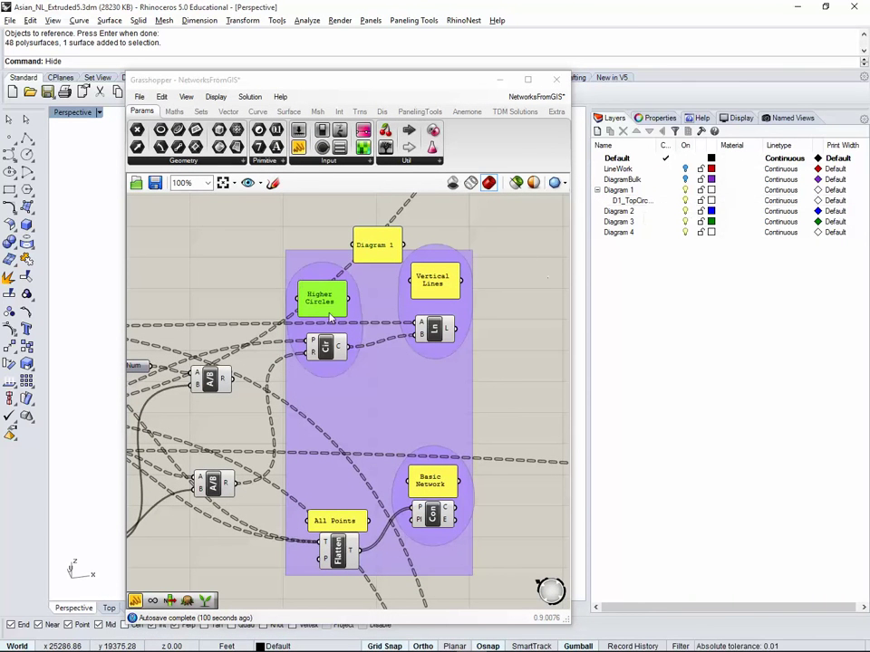
Step: Bake the Cir component's circles onto the D1_TopCircles layer
{"action": "left_click", "coordinate": [325, 345]}
{"action": "right_click", "coordinate": [326, 344]}
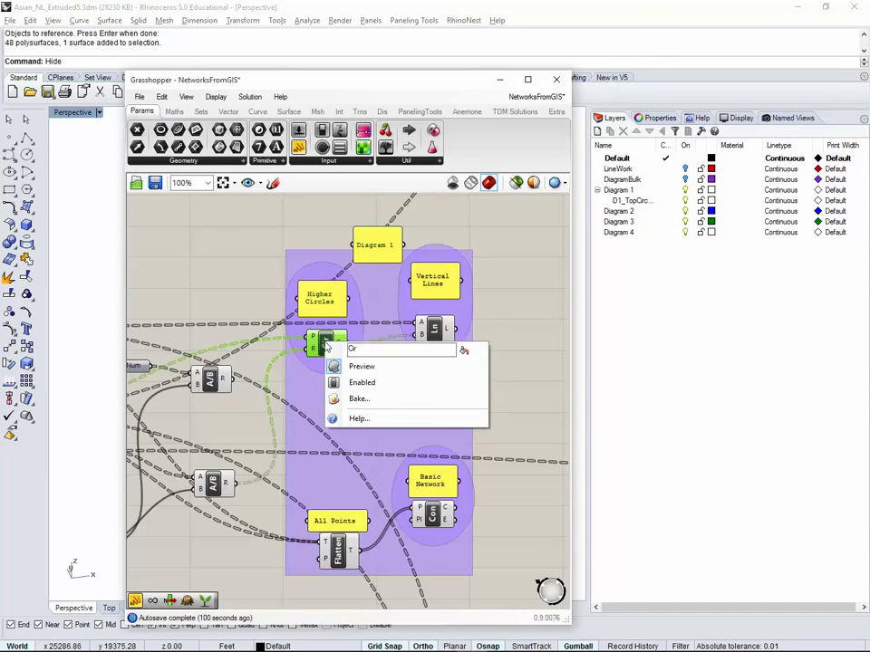
{"action": "left_click", "coordinate": [359, 399]}
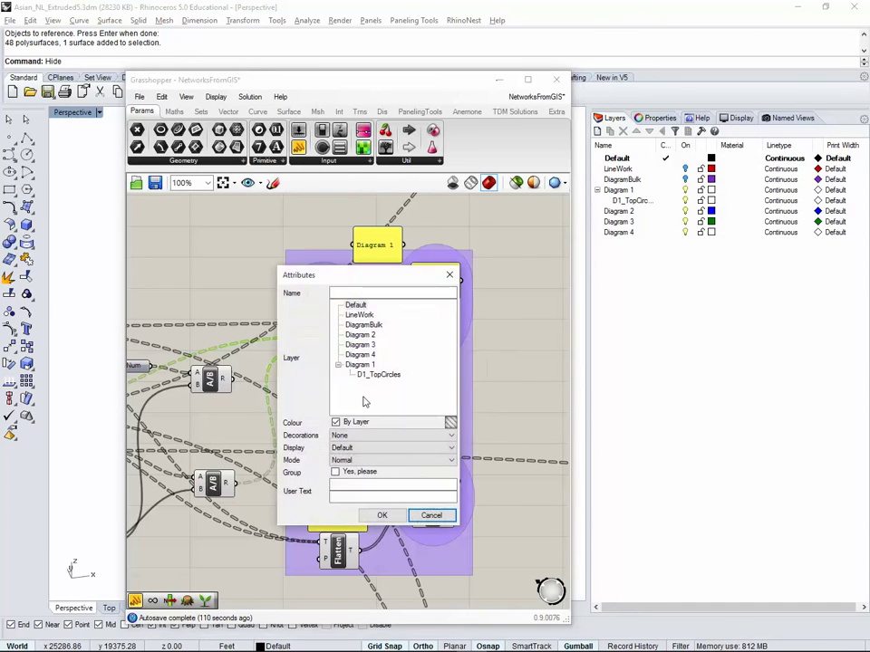
{"action": "left_click_drag", "start_coordinate": [331, 275], "coordinate": [229, 197]}
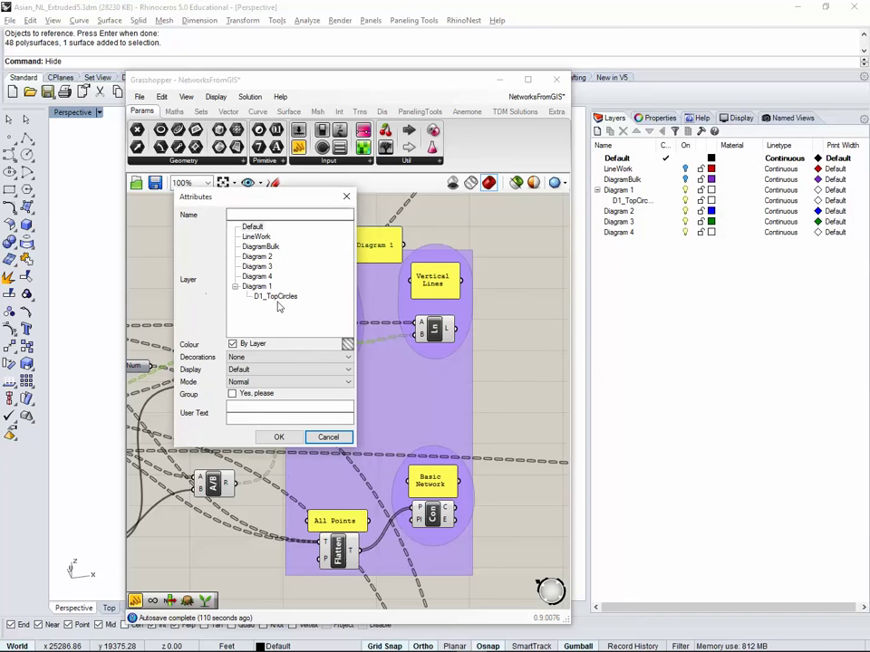
{"action": "left_click", "coordinate": [277, 296]}
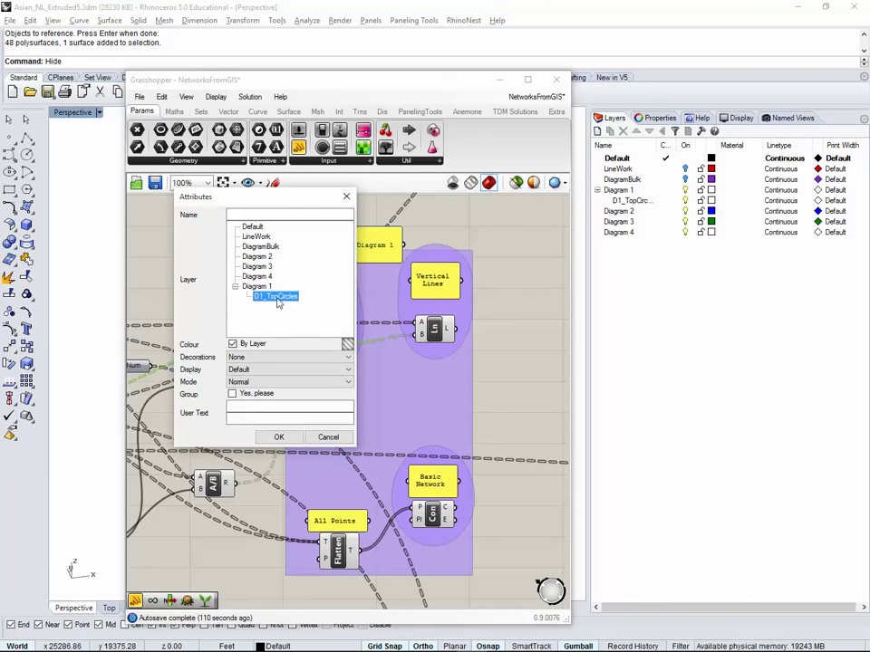
{"action": "left_click", "coordinate": [279, 437]}
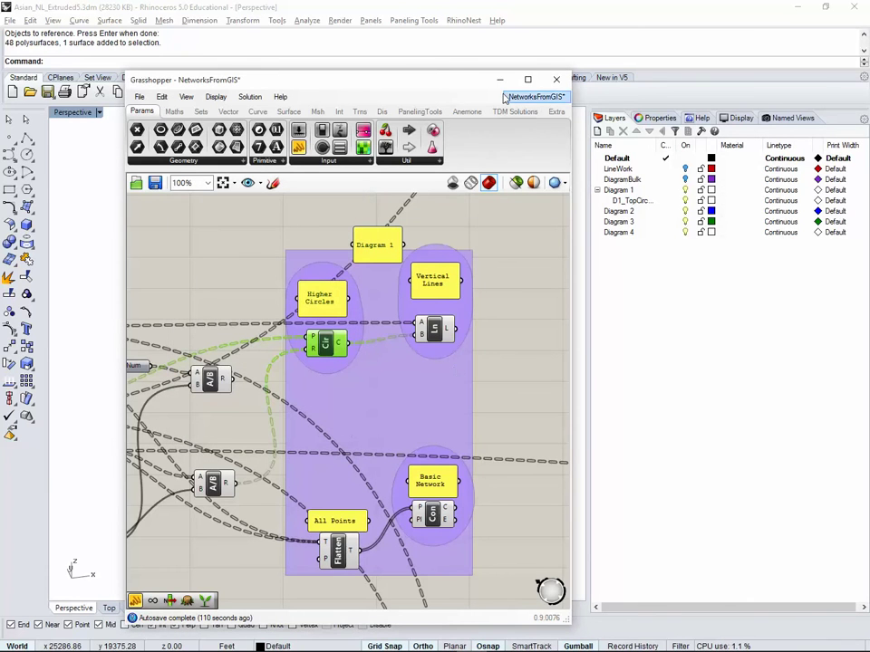
{"action": "left_click_drag", "start_coordinate": [466, 82], "coordinate": [687, 89]}
Step: Set the D1_TopCircles layer colour to red
{"action": "left_click", "coordinate": [289, 317]}
{"action": "left_click", "coordinate": [324, 238]}
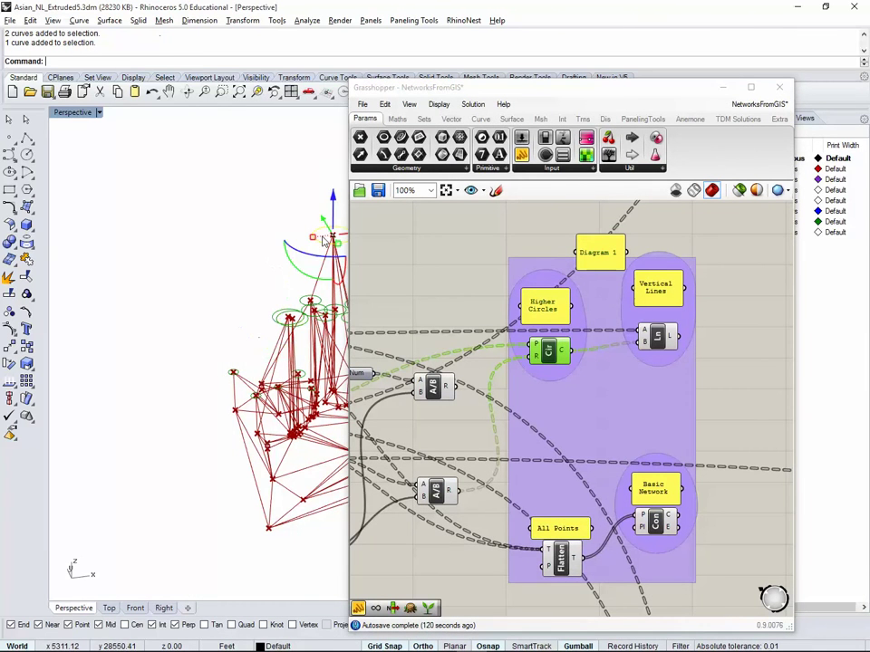
{"action": "left_click", "coordinate": [246, 223]}
{"action": "left_click_drag", "start_coordinate": [559, 93], "coordinate": [283, 87]}
{"action": "left_click", "coordinate": [627, 200]}
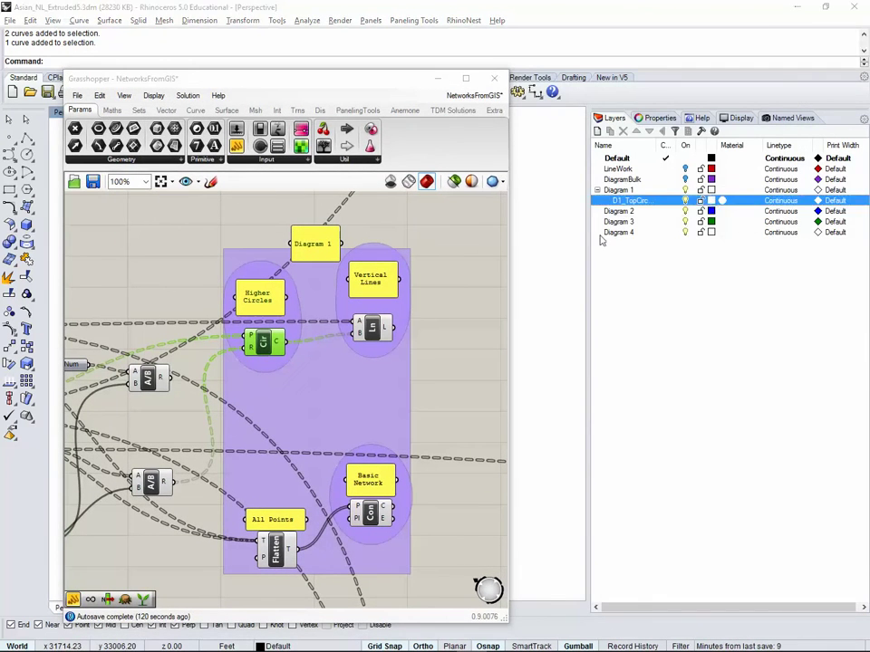
{"action": "left_click", "coordinate": [711, 200]}
{"action": "left_click", "coordinate": [538, 179]}
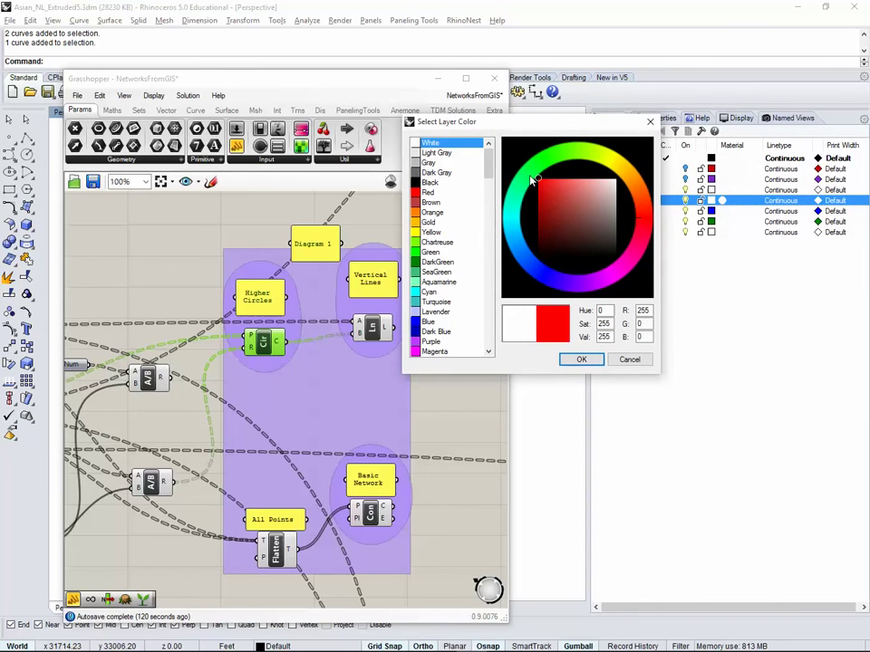
{"action": "left_click", "coordinate": [581, 360]}
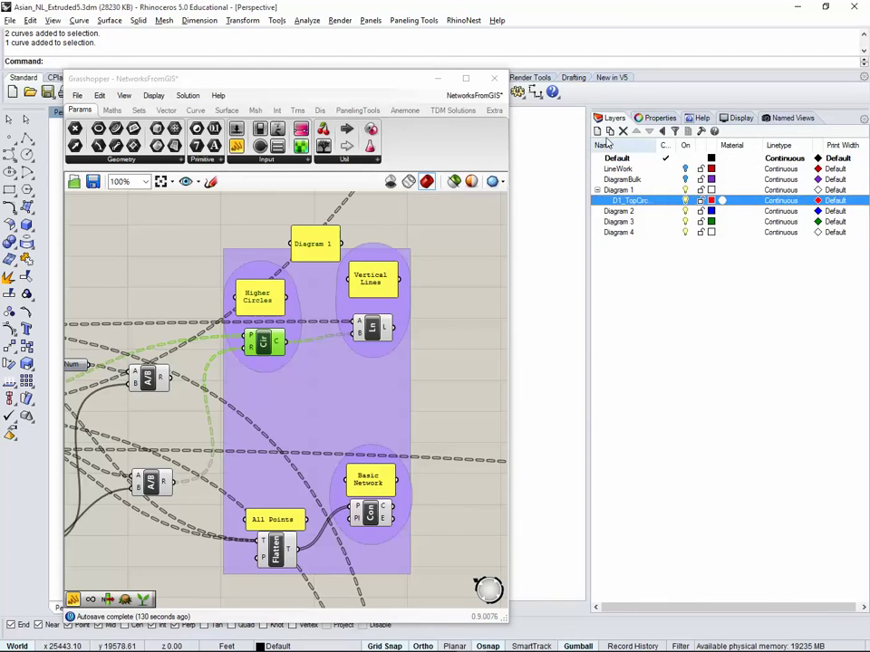
Step: Add a D1_VerticalLines layer and widen the Name column to show full names
{"action": "left_click", "coordinate": [598, 132]}
{"action": "type", "text": "D1_"}
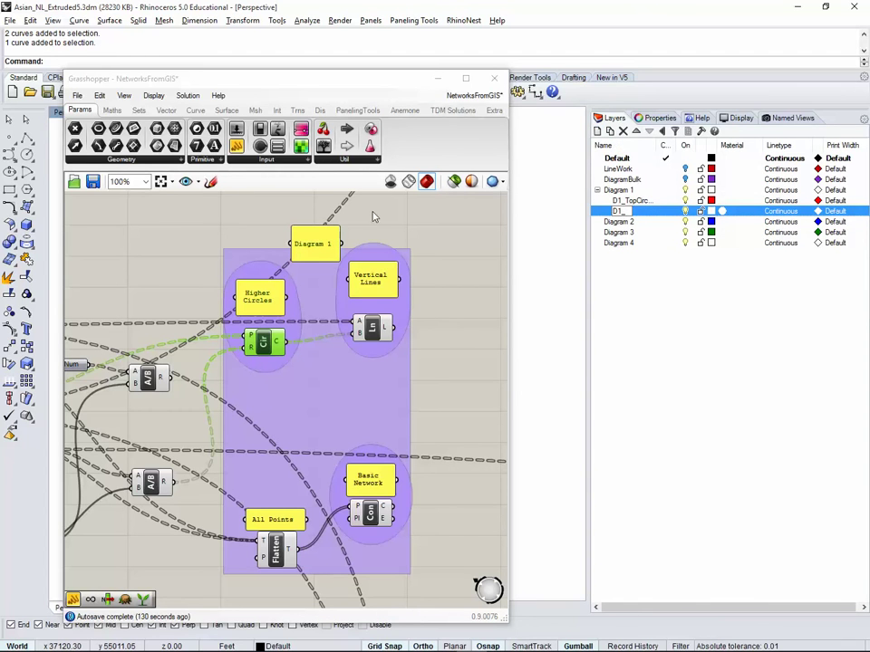
{"action": "type", "text": "VerticalLin"}
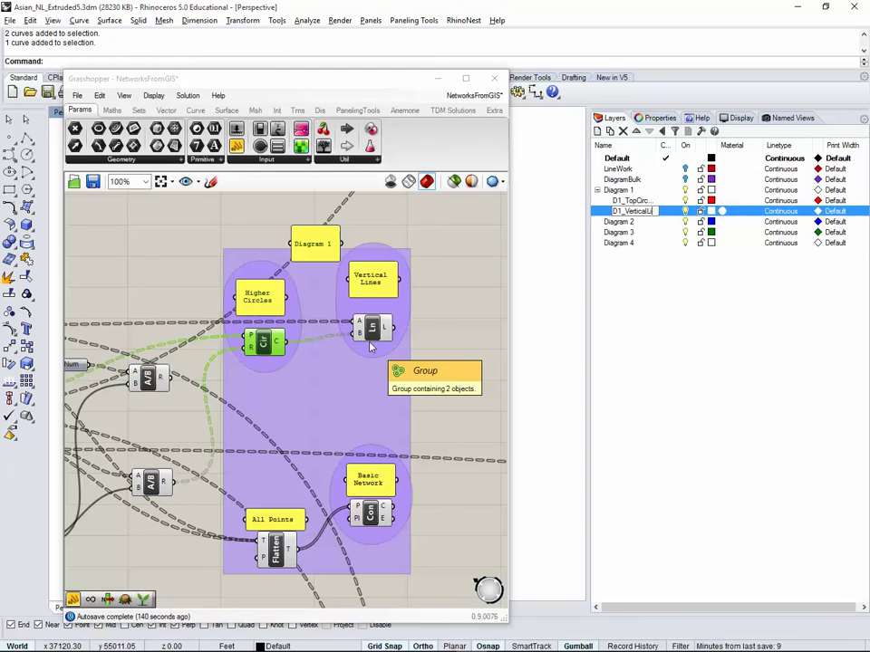
{"action": "type", "text": "es"}
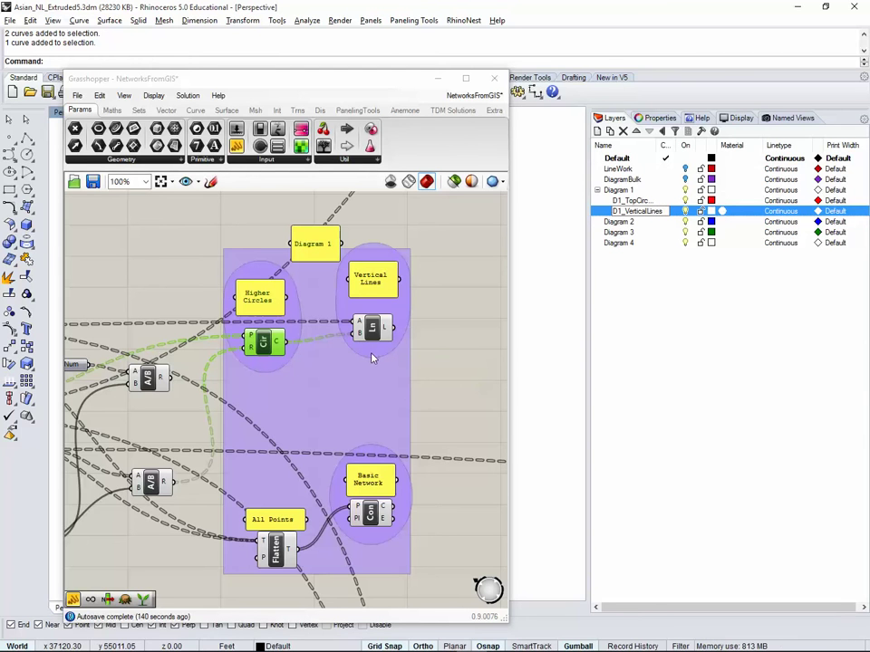
{"action": "left_click", "coordinate": [706, 389]}
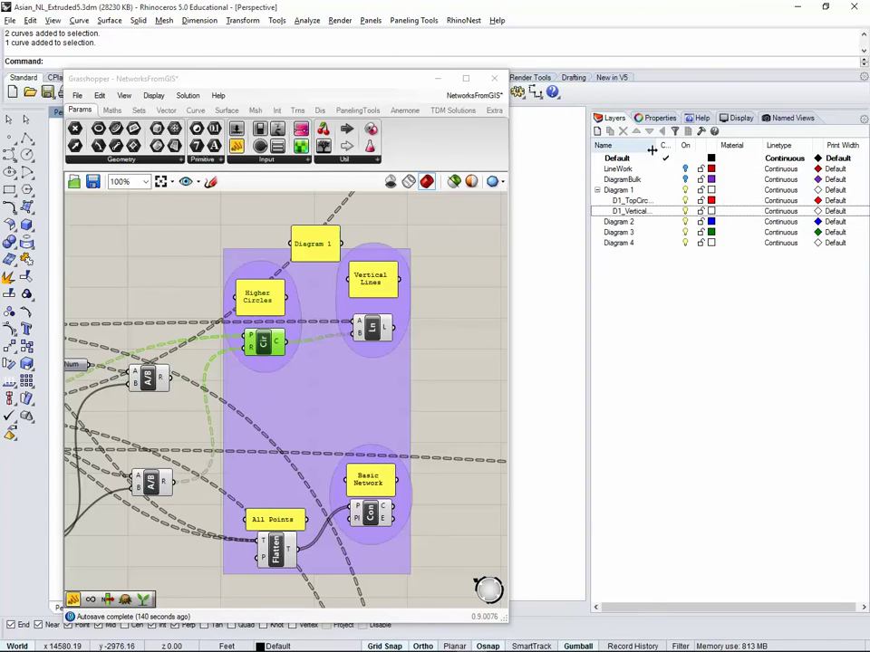
{"action": "left_click_drag", "start_coordinate": [657, 145], "coordinate": [672, 146]}
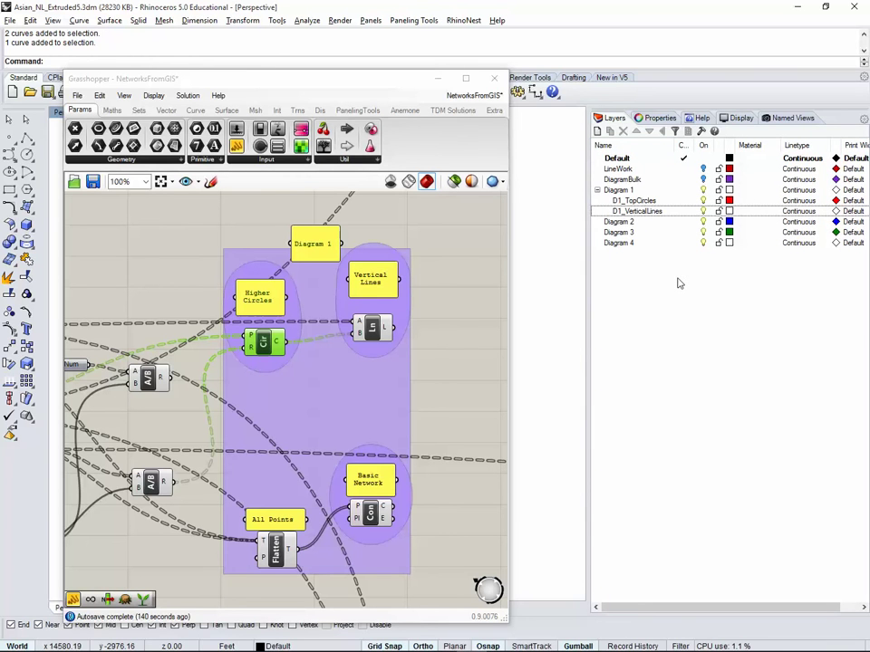
Step: Bake the Ln component's vertical lines onto the D1_VerticalLines layer
{"action": "left_click", "coordinate": [367, 328]}
{"action": "right_click", "coordinate": [367, 328]}
{"action": "left_click", "coordinate": [403, 380]}
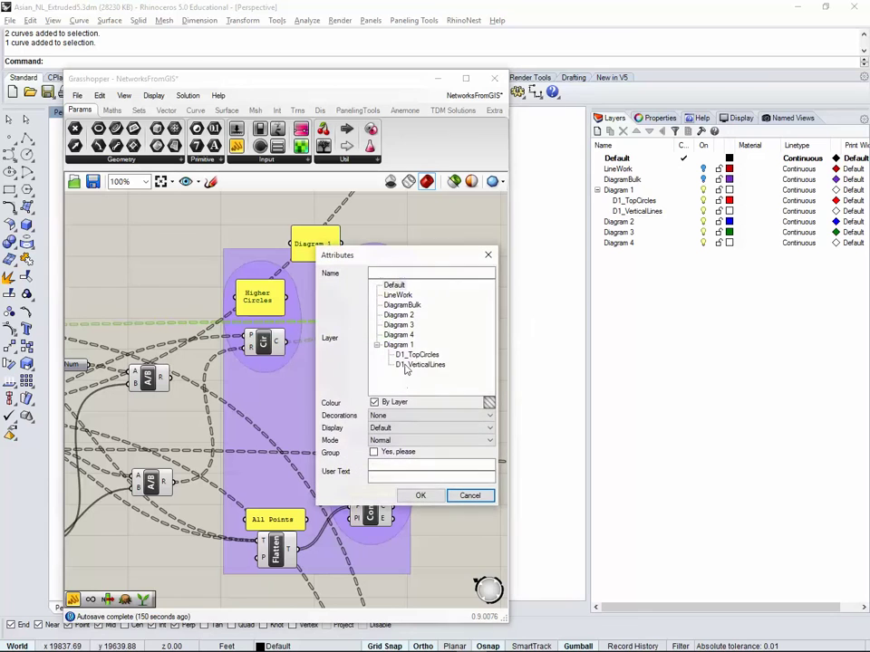
{"action": "left_click", "coordinate": [420, 364]}
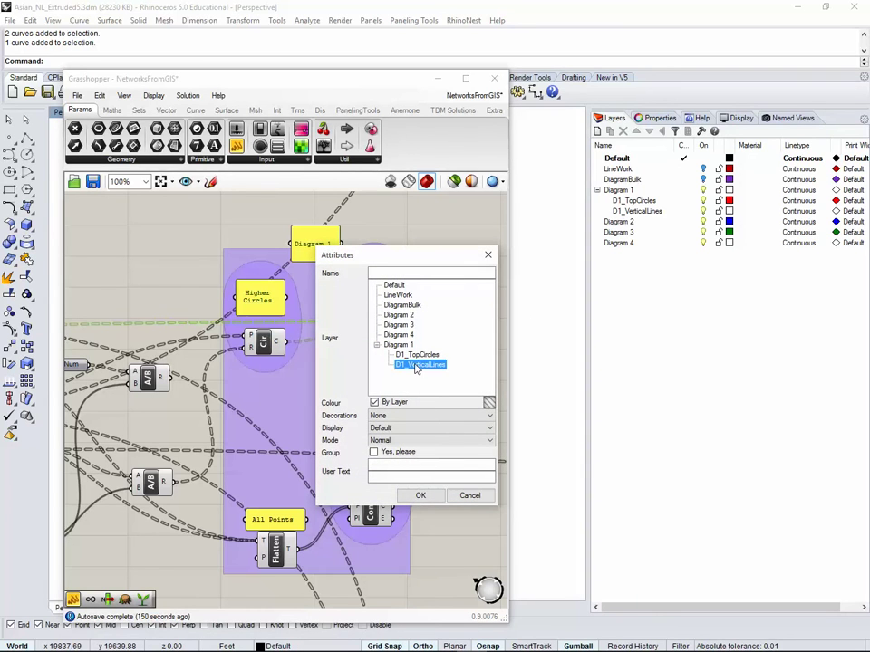
{"action": "left_click", "coordinate": [421, 495]}
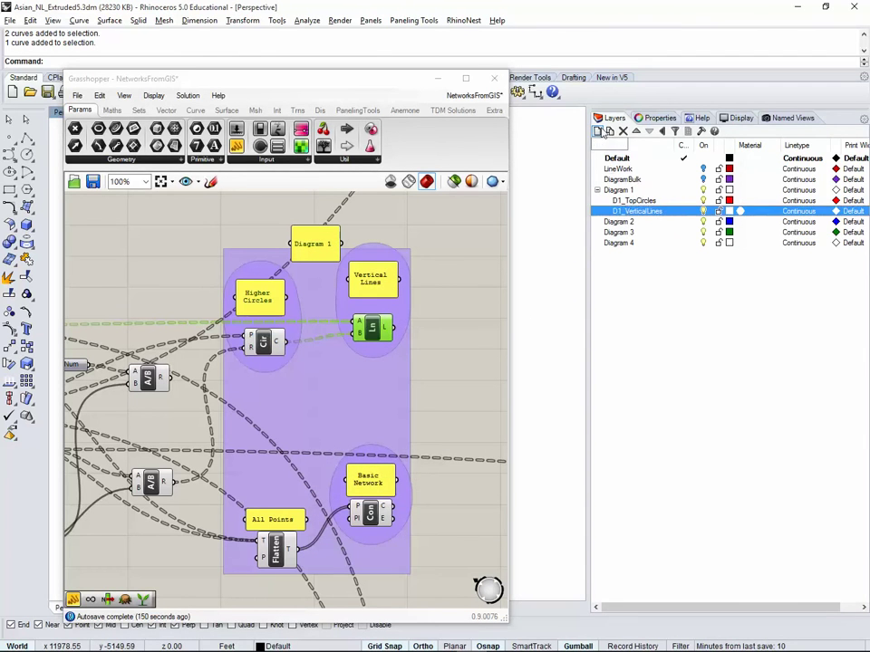
Step: Add a D1_AllPoints layer and start baking the All Points Flatten component
{"action": "left_click", "coordinate": [597, 132]}
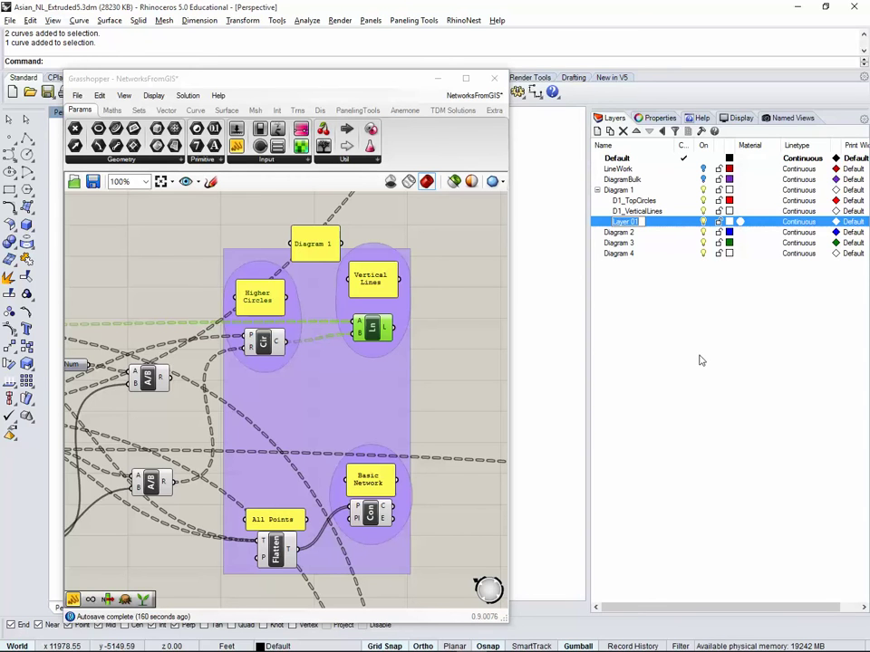
{"action": "type", "text": "a"}
{"action": "type", "text": "D1"}
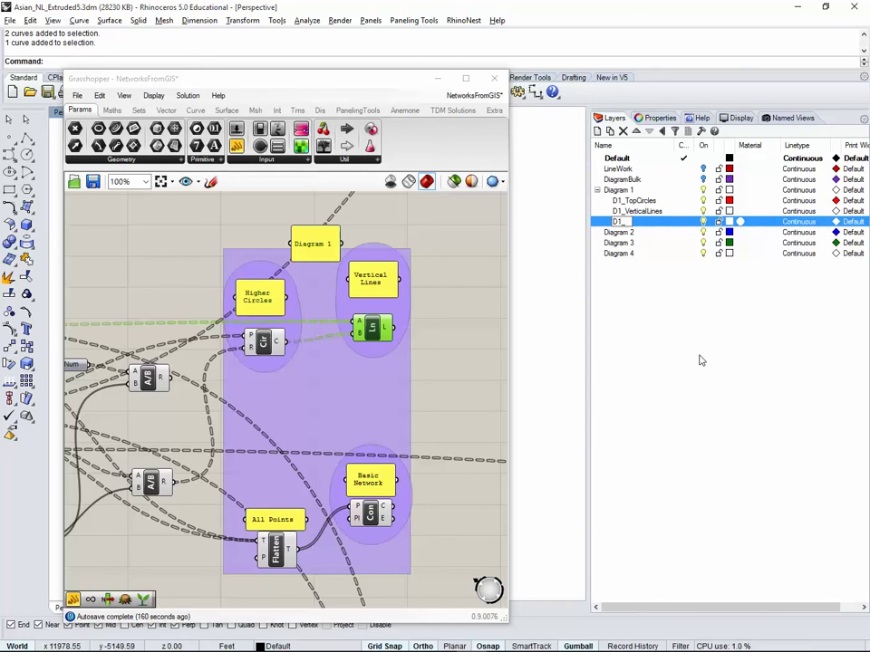
{"action": "type", "text": "_AllPoints"}
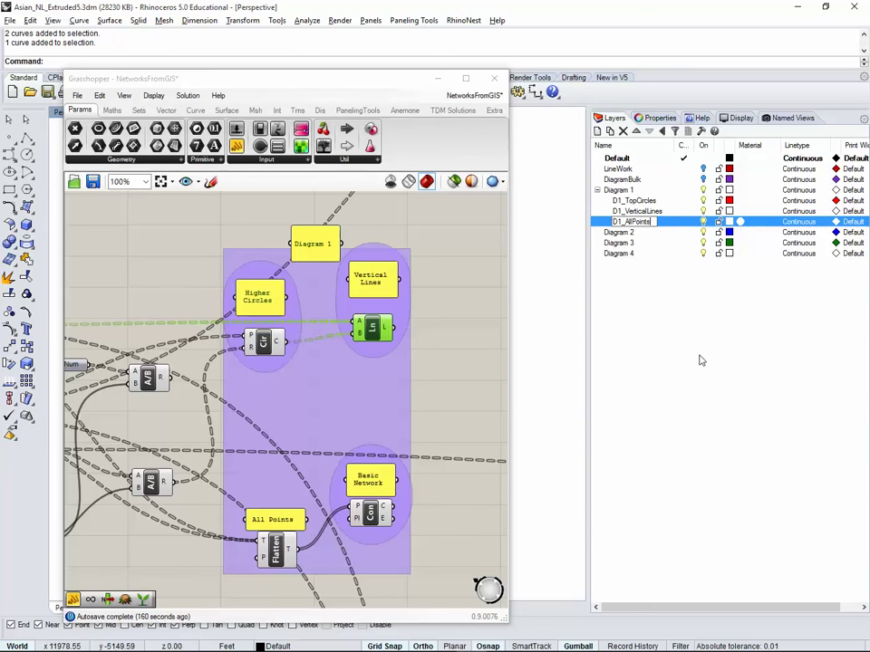
{"action": "left_click", "coordinate": [713, 345]}
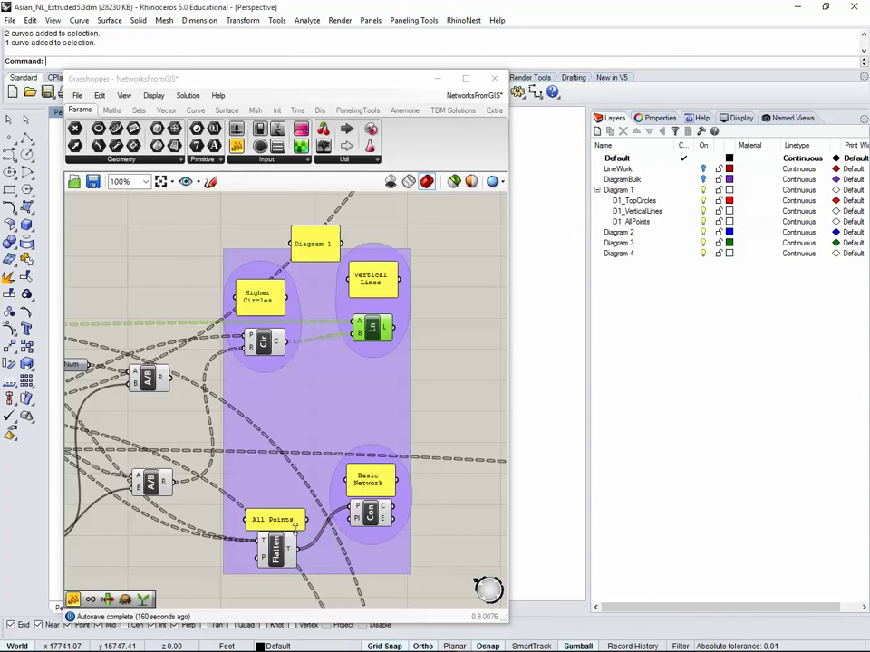
{"action": "left_click", "coordinate": [276, 547]}
{"action": "right_click", "coordinate": [276, 547]}
{"action": "left_click", "coordinate": [309, 598]}
Step: Bake the All Points geometry onto the D1_AllPoints layer
{"action": "left_click", "coordinate": [325, 517]}
{"action": "left_click", "coordinate": [332, 637]}
{"action": "left_click", "coordinate": [634, 222]}
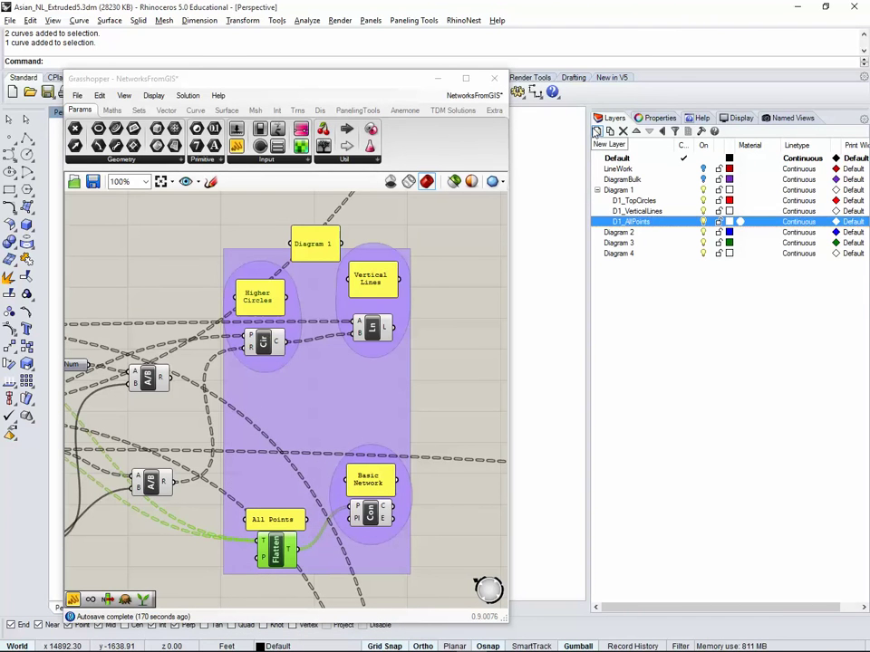
Step: Create a new sublayer named D1_BasicNetwork under Diagram 1
{"action": "left_click", "coordinate": [595, 131]}
{"action": "type", "text": "D1_"}
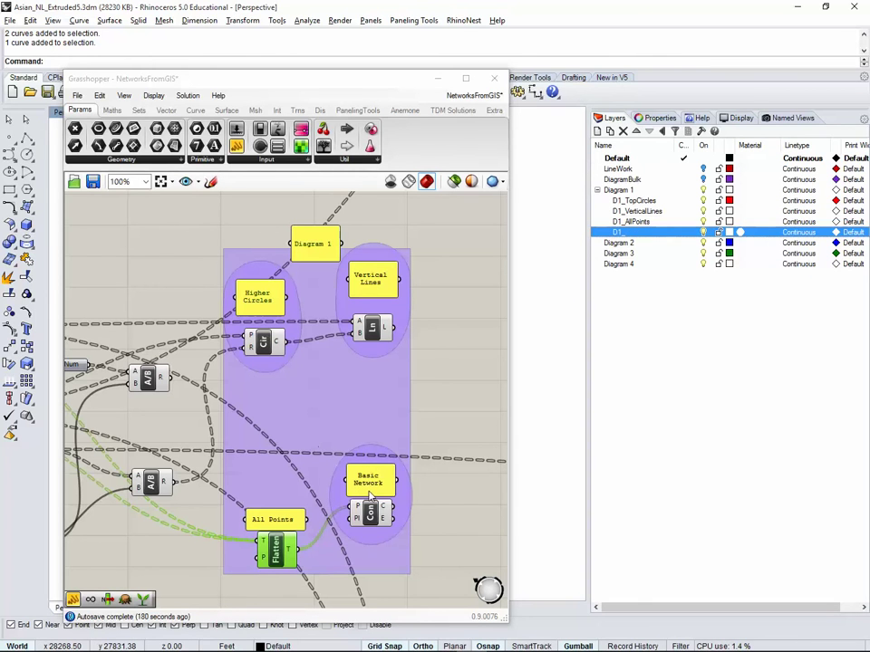
{"action": "type", "text": "Basic"}
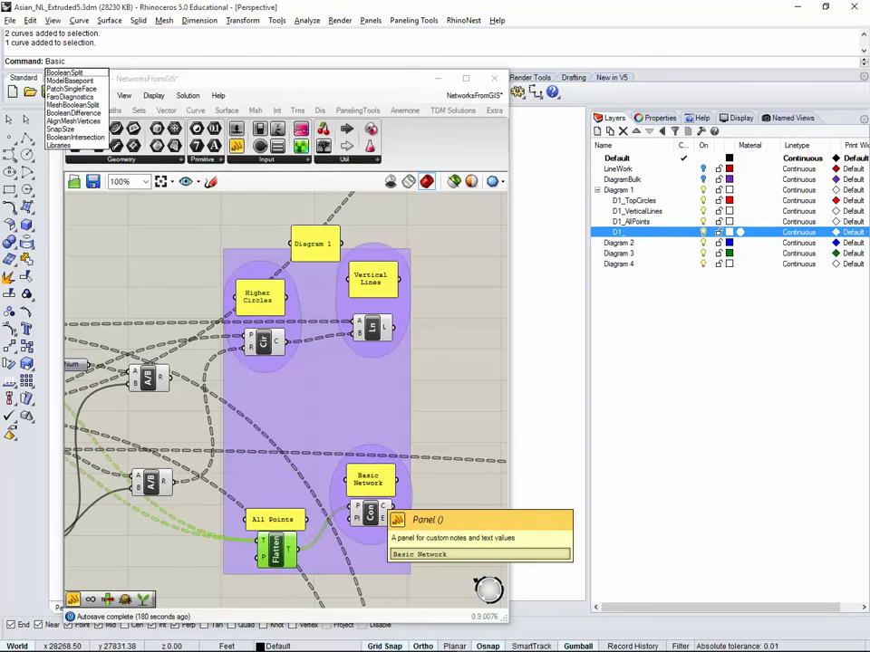
{"action": "key", "text": "Escape"}
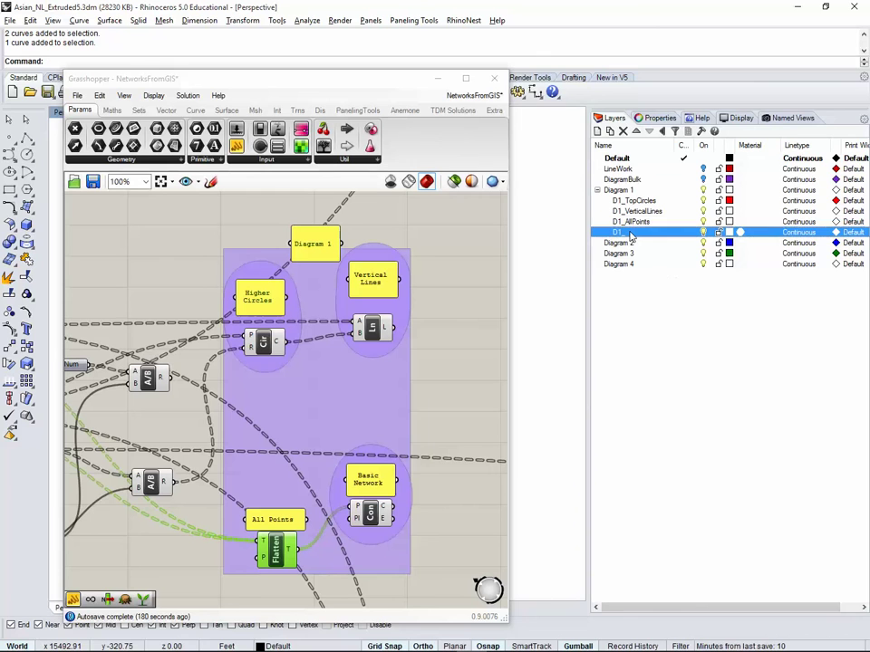
{"action": "left_click", "coordinate": [631, 234]}
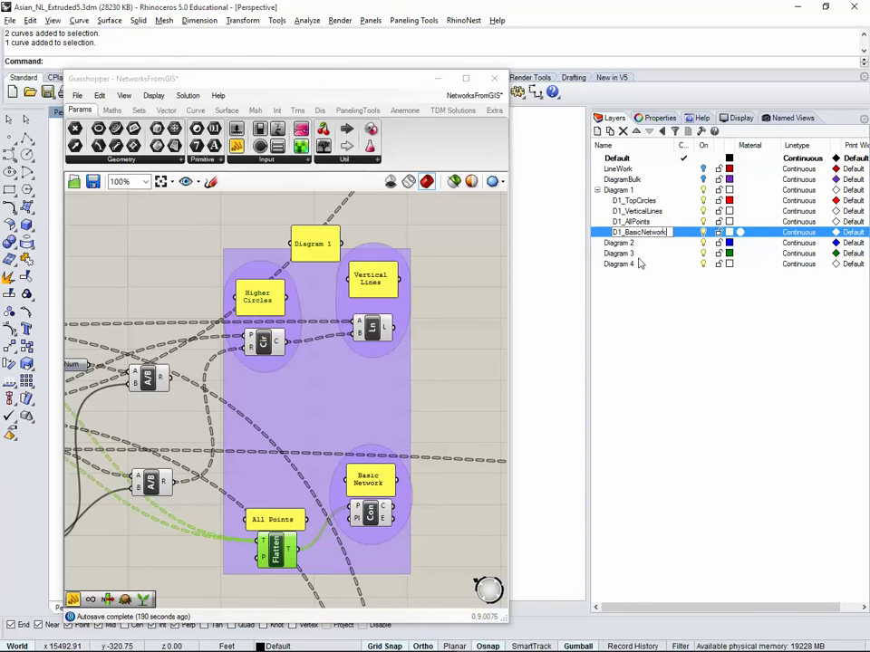
{"action": "left_click", "coordinate": [698, 320]}
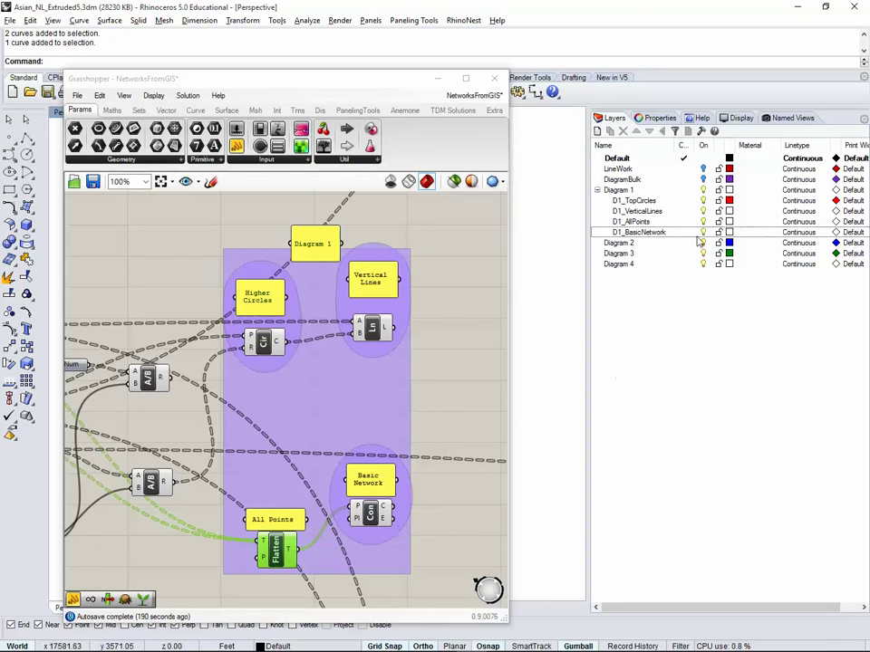
Step: Bake the Basic Network Con component onto the D1_BasicNetwork layer
{"action": "left_click", "coordinate": [369, 512]}
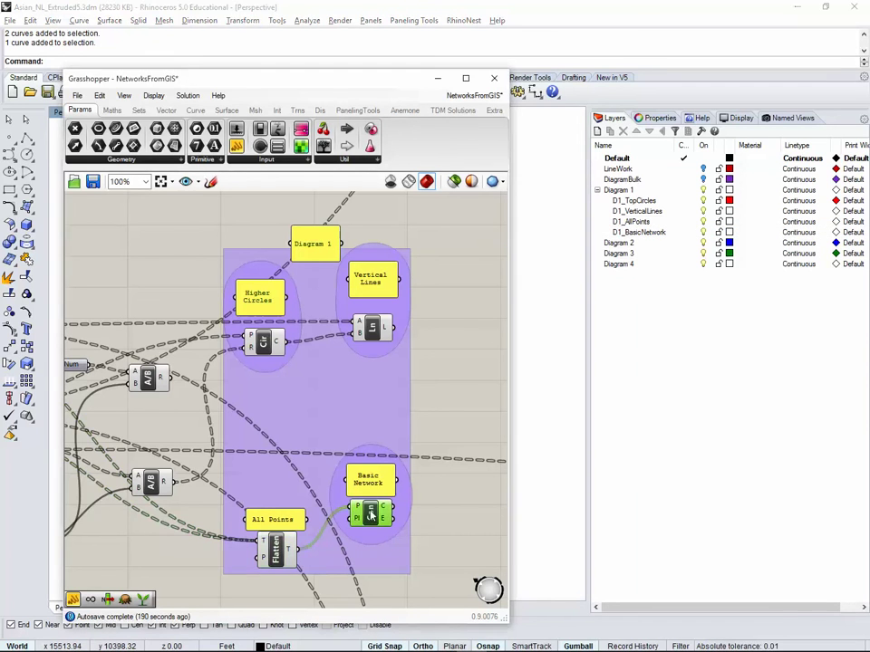
{"action": "right_click", "coordinate": [371, 513]}
{"action": "left_click", "coordinate": [408, 568]}
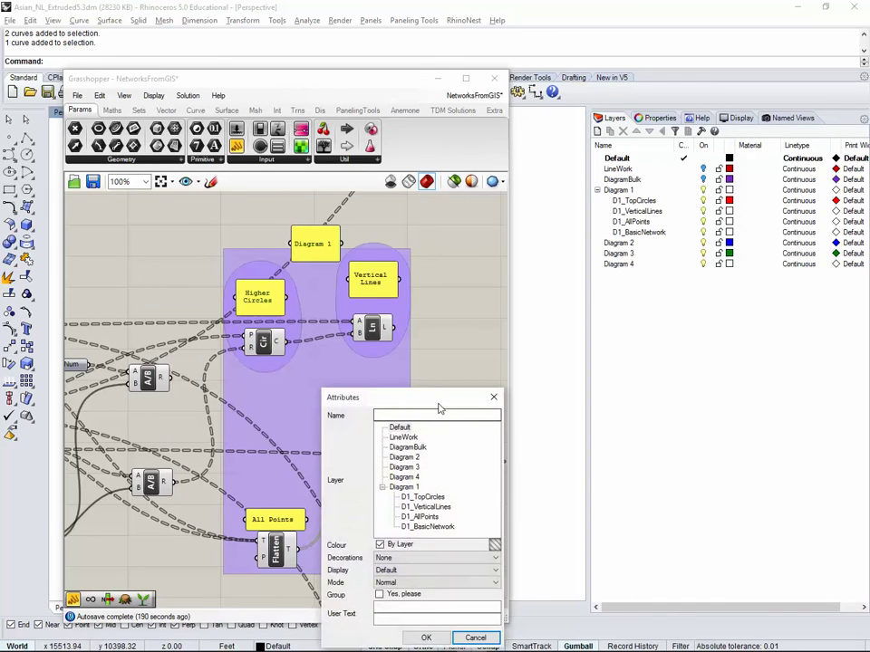
{"action": "left_click", "coordinate": [357, 413]}
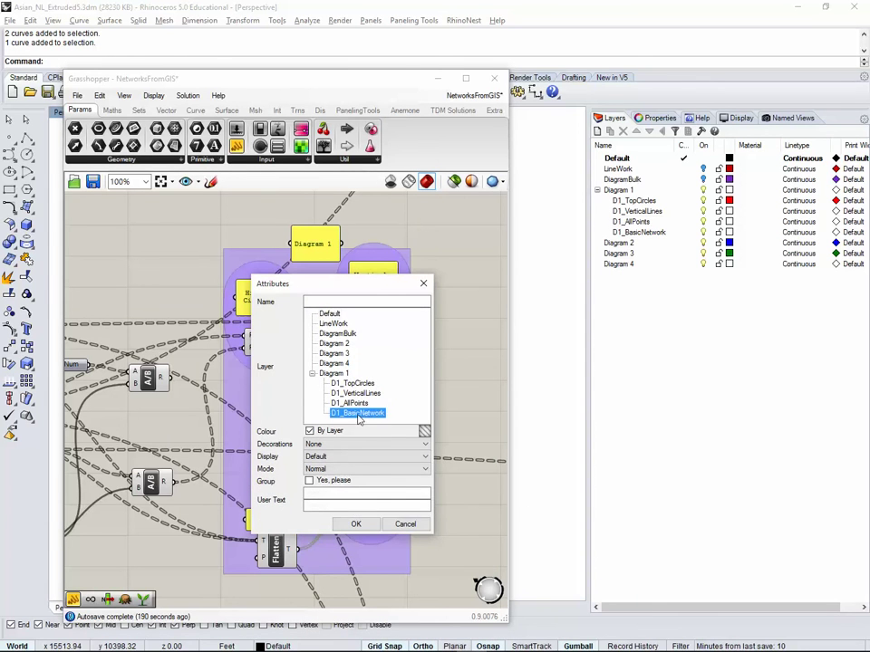
{"action": "left_click", "coordinate": [356, 524]}
{"action": "left_click", "coordinate": [455, 399]}
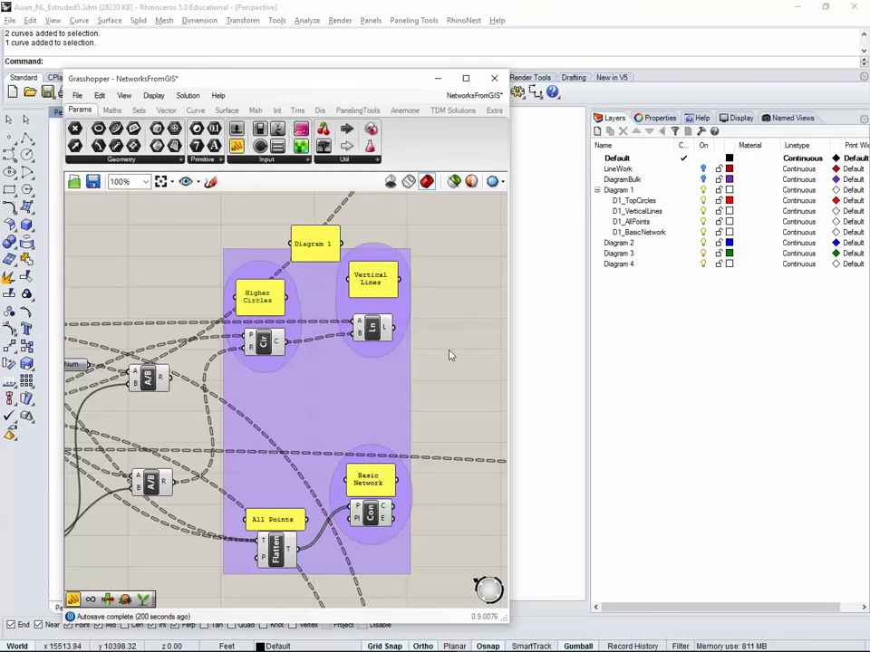
Step: Save the NetworksFromGIS definition and close Grasshopper to return to Rhino
{"action": "left_click", "coordinate": [77, 96]}
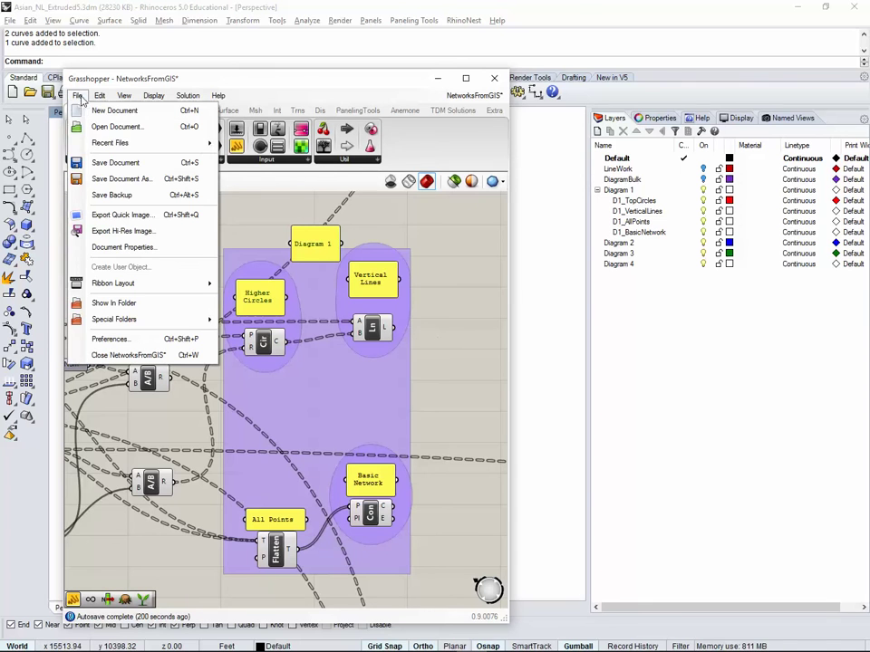
{"action": "left_click", "coordinate": [107, 162]}
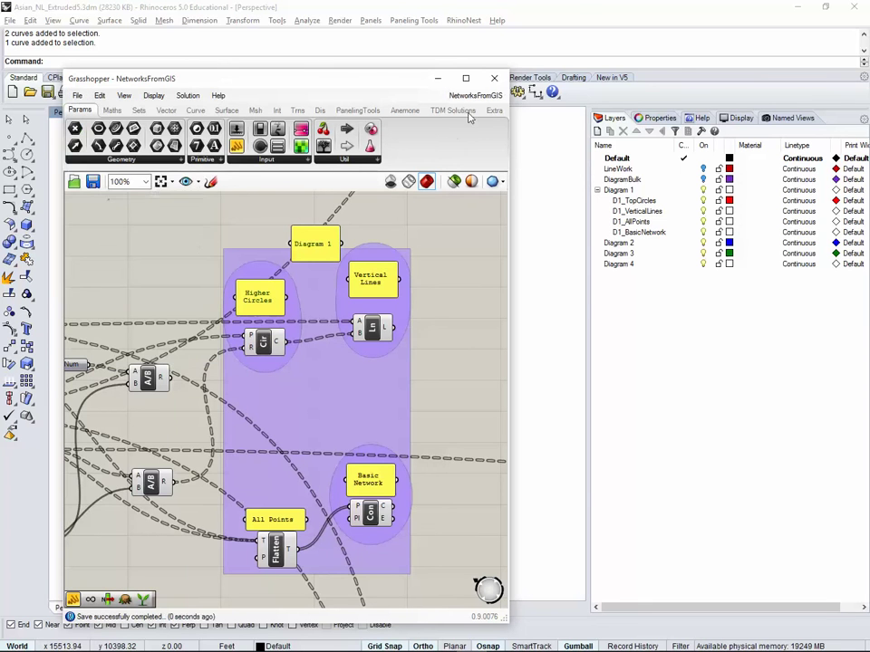
{"action": "left_click", "coordinate": [494, 82]}
{"action": "right_click_drag", "start_coordinate": [420, 314], "coordinate": [522, 311]}
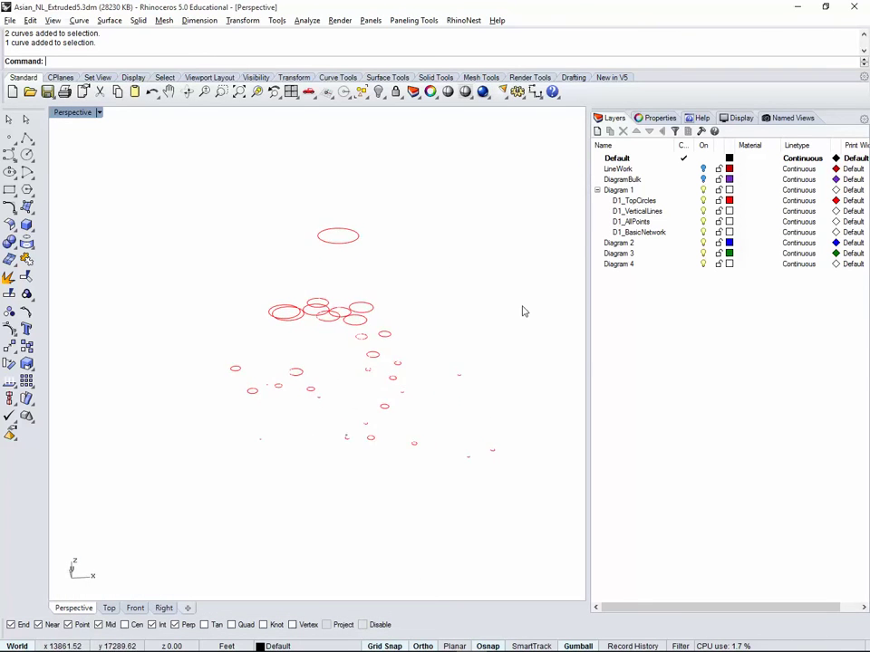
Step: Colour the D1_VerticalLines layer brown and the D1_AllPoints layer black
{"action": "left_click", "coordinate": [730, 211]}
{"action": "left_click", "coordinate": [426, 202]}
{"action": "left_click", "coordinate": [581, 358]}
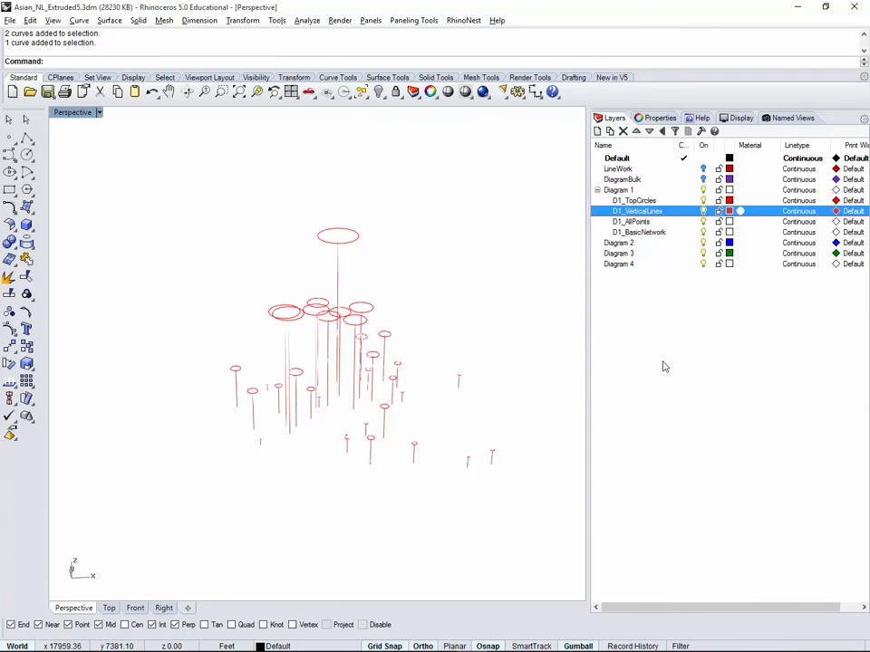
{"action": "left_click", "coordinate": [729, 221]}
{"action": "left_click", "coordinate": [422, 254]}
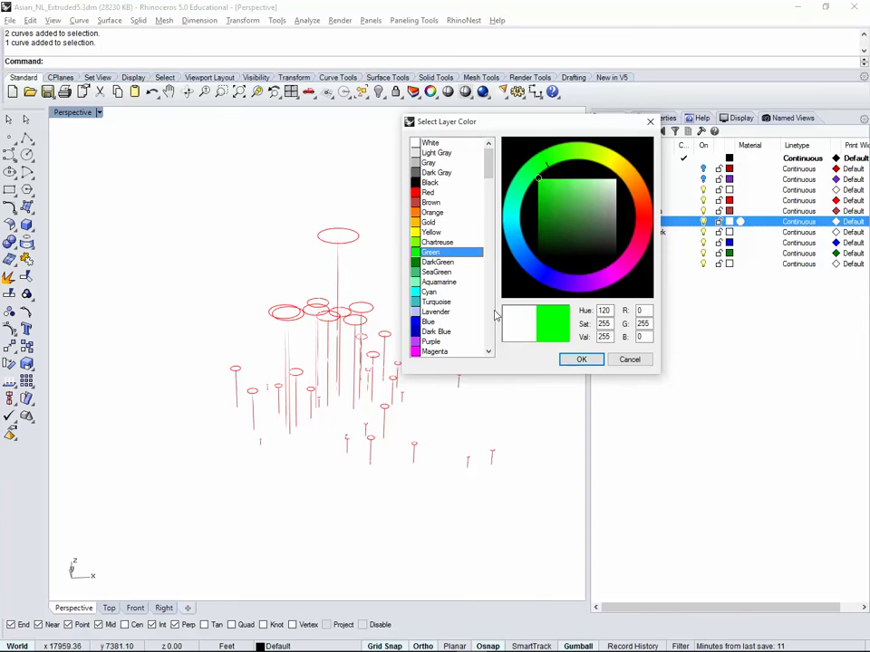
{"action": "left_click", "coordinate": [582, 359]}
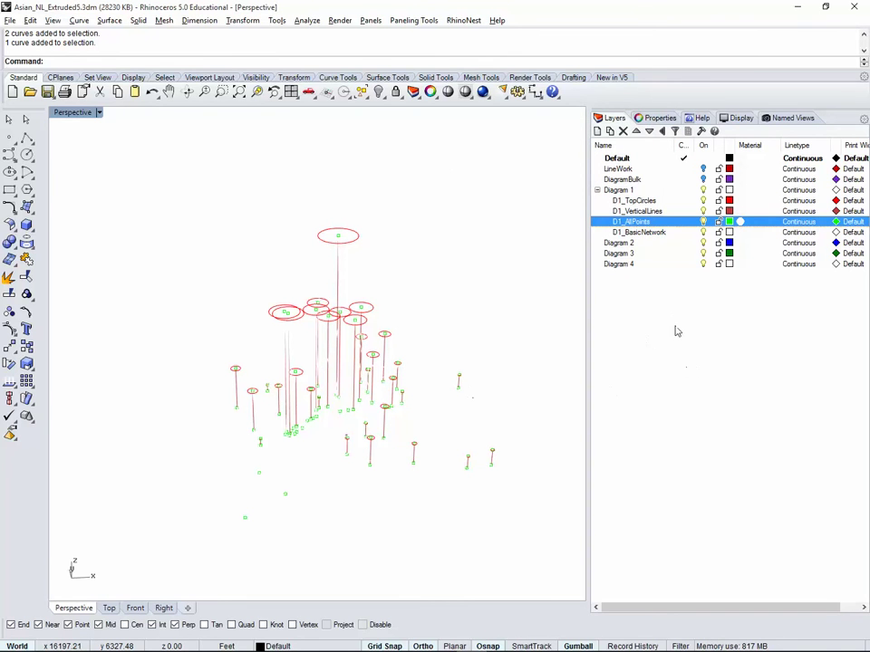
{"action": "left_click", "coordinate": [694, 356]}
{"action": "left_click", "coordinate": [731, 225]}
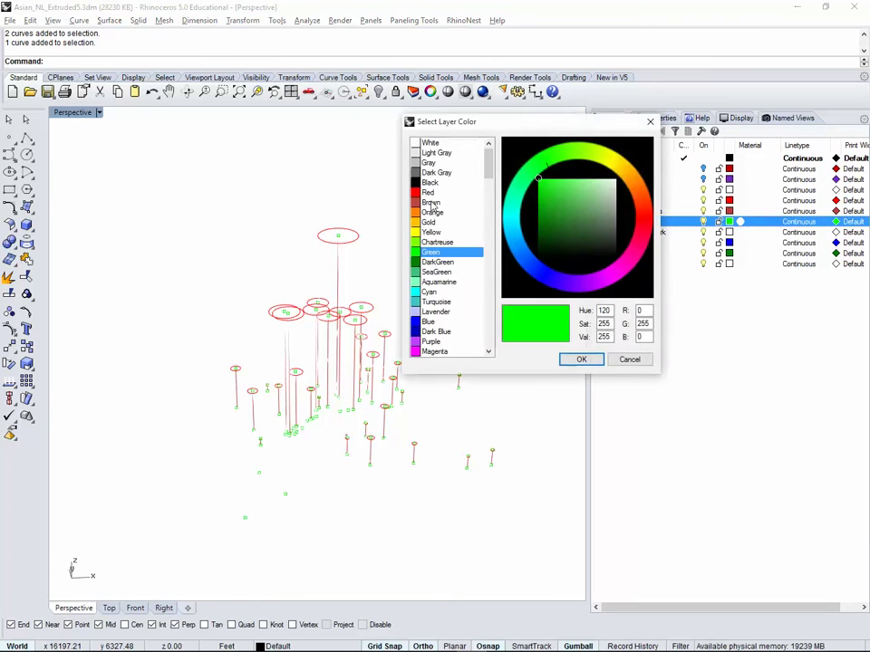
{"action": "left_click", "coordinate": [433, 182]}
{"action": "left_click", "coordinate": [585, 359]}
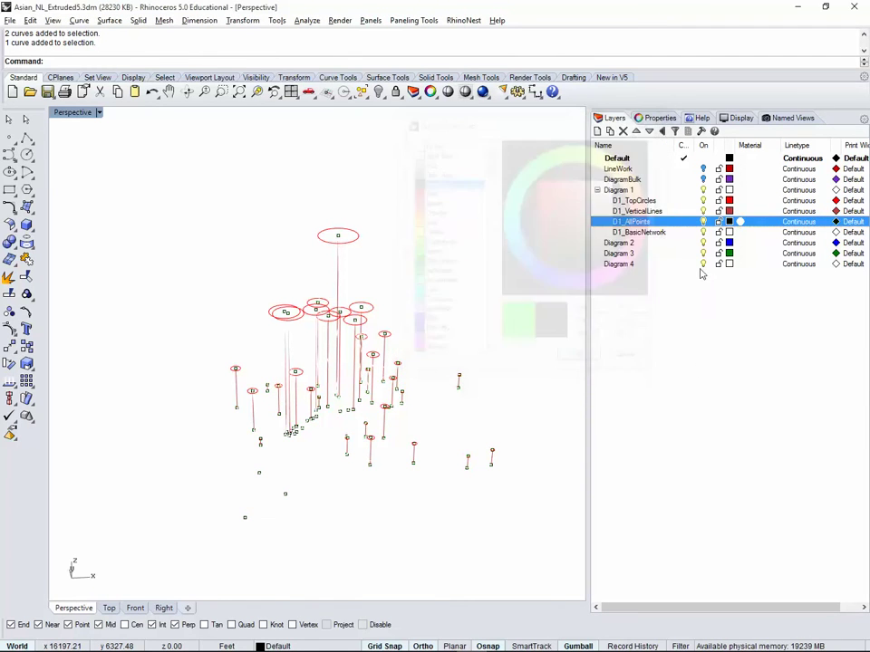
Step: Colour the D1_BasicNetwork layer green and orbit to view the green network
{"action": "left_click", "coordinate": [730, 232]}
{"action": "left_click", "coordinate": [433, 252]}
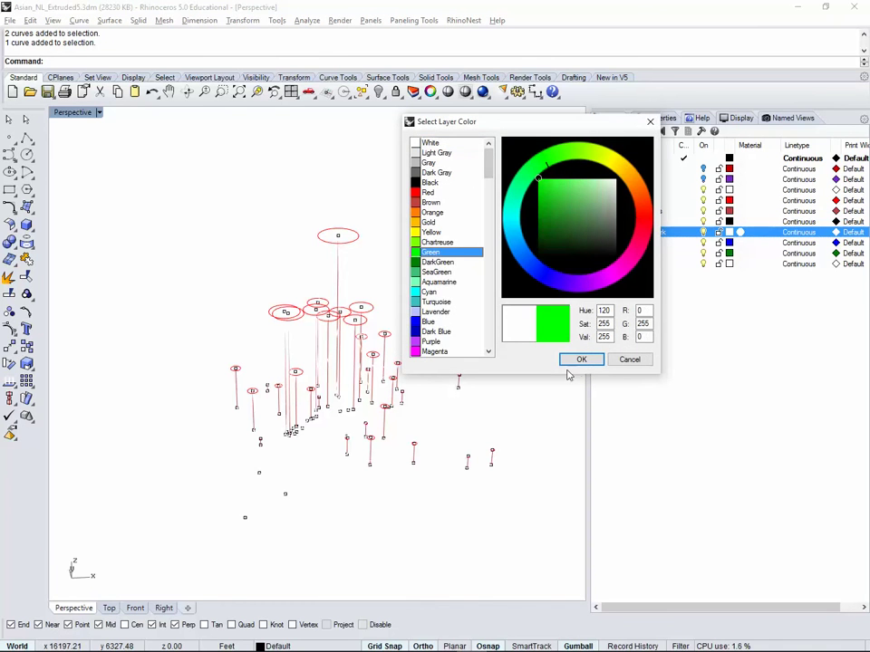
{"action": "left_click", "coordinate": [581, 359]}
{"action": "right_click_drag", "start_coordinate": [519, 443], "coordinate": [391, 411]}
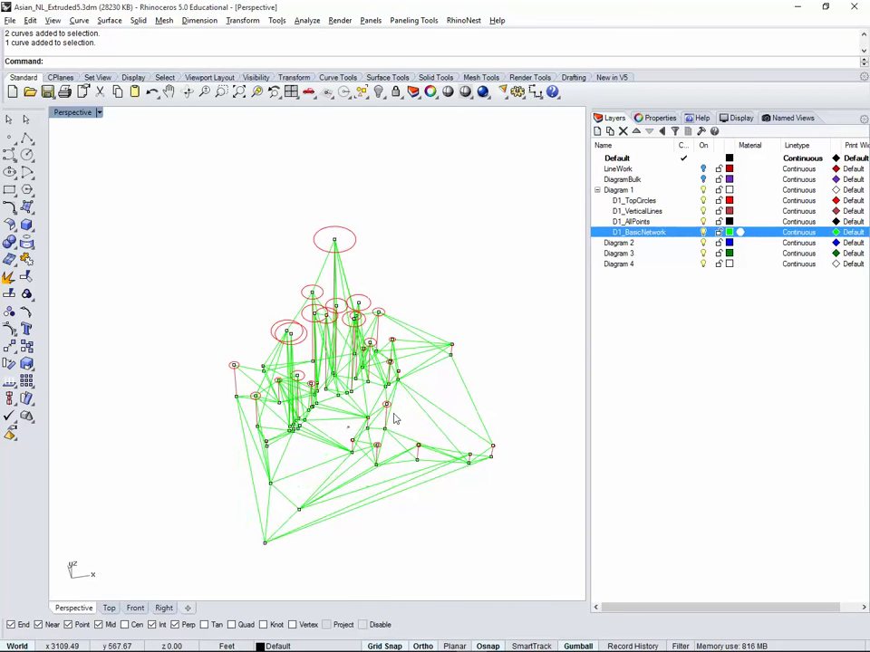
Step: Widen the 3D viewport, pan the network, and set a Southeast isometric view
{"action": "left_click_drag", "start_coordinate": [588, 347], "coordinate": [666, 352]}
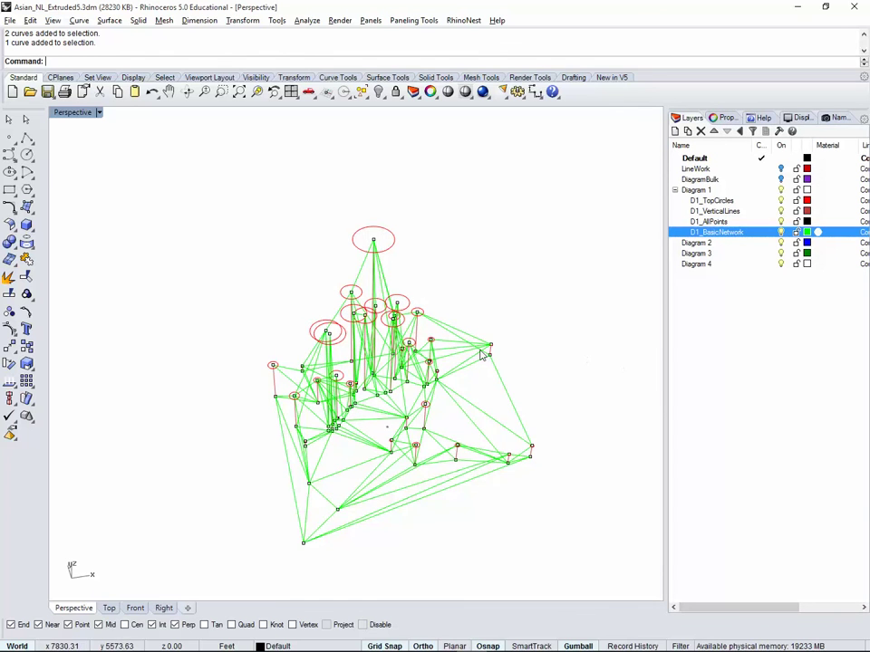
{"action": "right_click_drag", "start_coordinate": [486, 353], "coordinate": [361, 334], "text": "shift"}
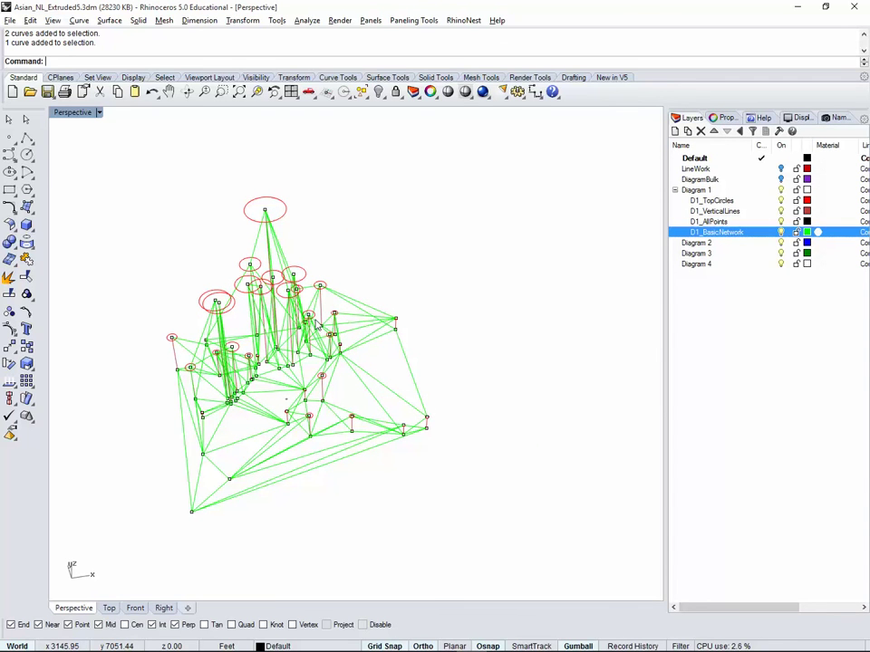
{"action": "left_click", "coordinate": [78, 117]}
{"action": "mouse_move", "coordinate": [110, 320]}
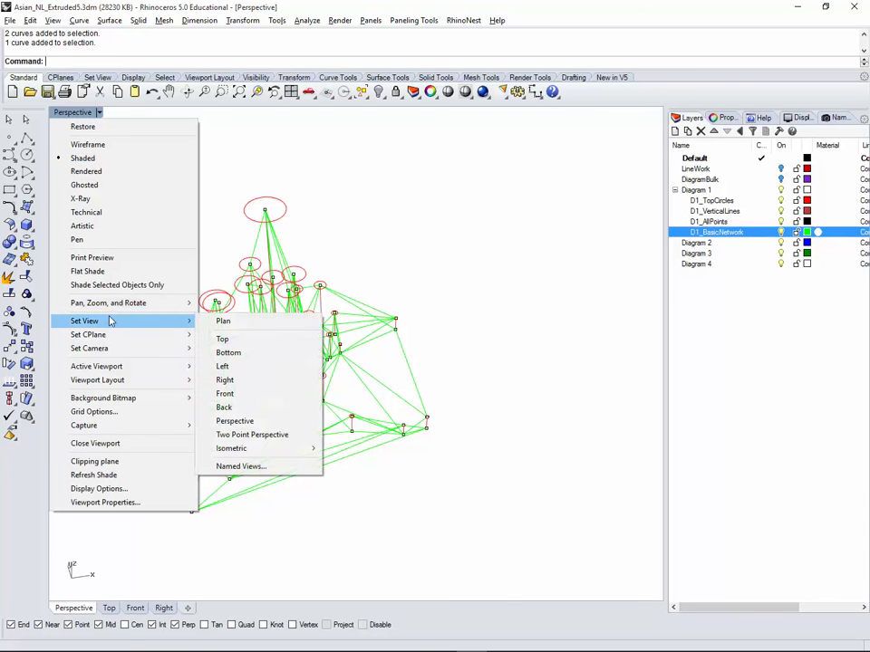
{"action": "mouse_move", "coordinate": [277, 453]}
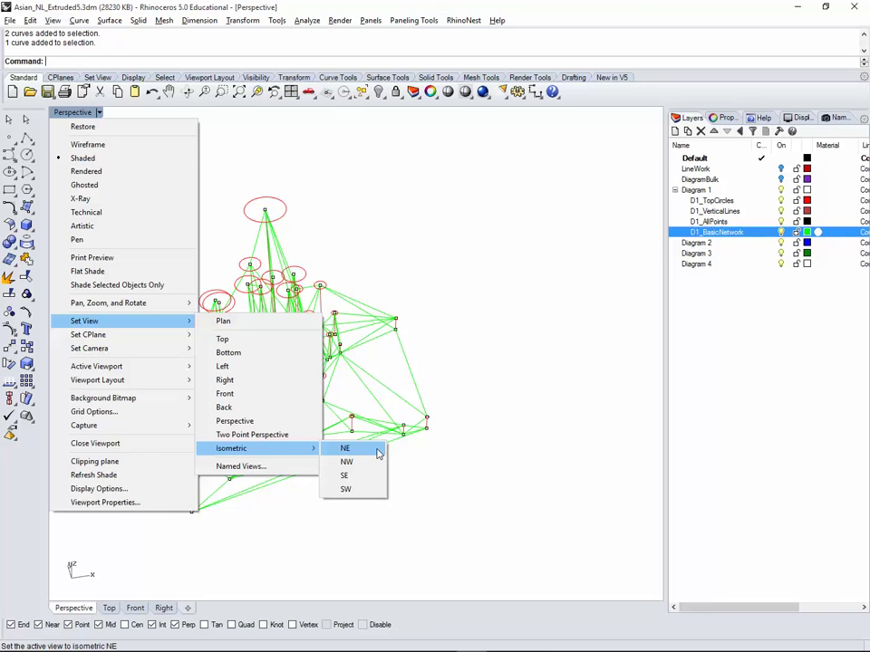
{"action": "left_click", "coordinate": [362, 478]}
Step: Try the Southwest and then Northeast isometric views
{"action": "left_click", "coordinate": [82, 112]}
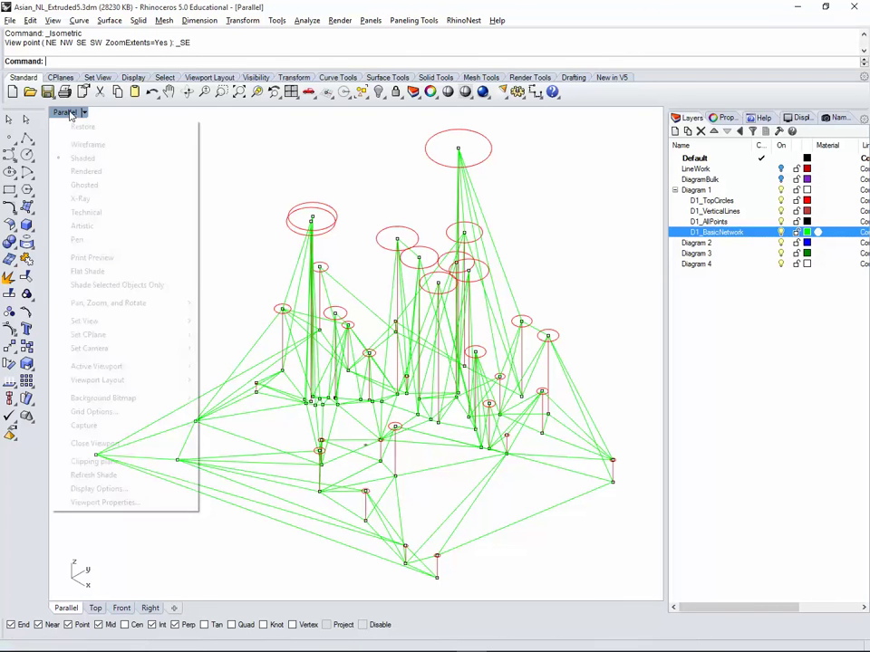
{"action": "mouse_move", "coordinate": [107, 323]}
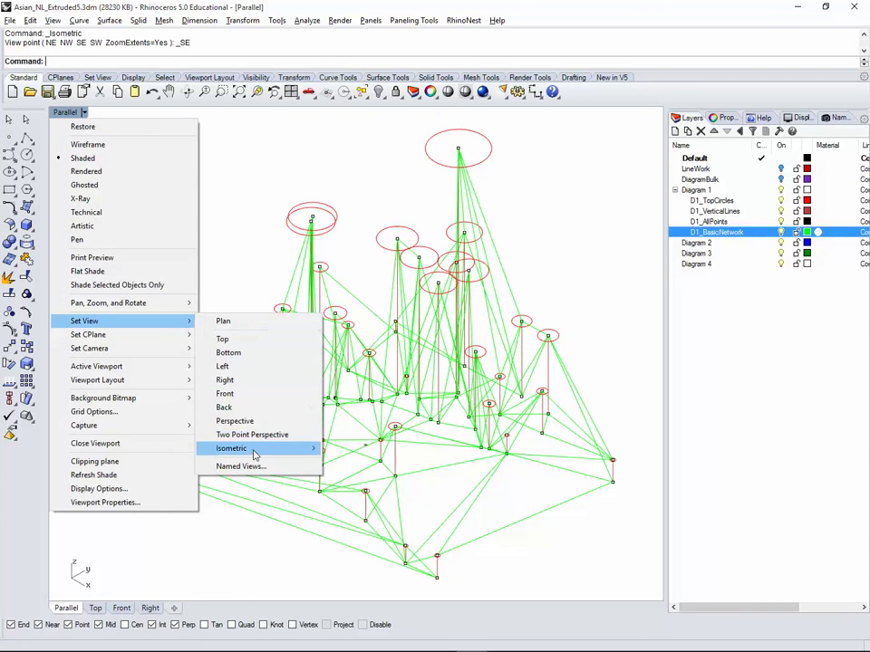
{"action": "mouse_move", "coordinate": [259, 449]}
{"action": "left_click", "coordinate": [360, 490]}
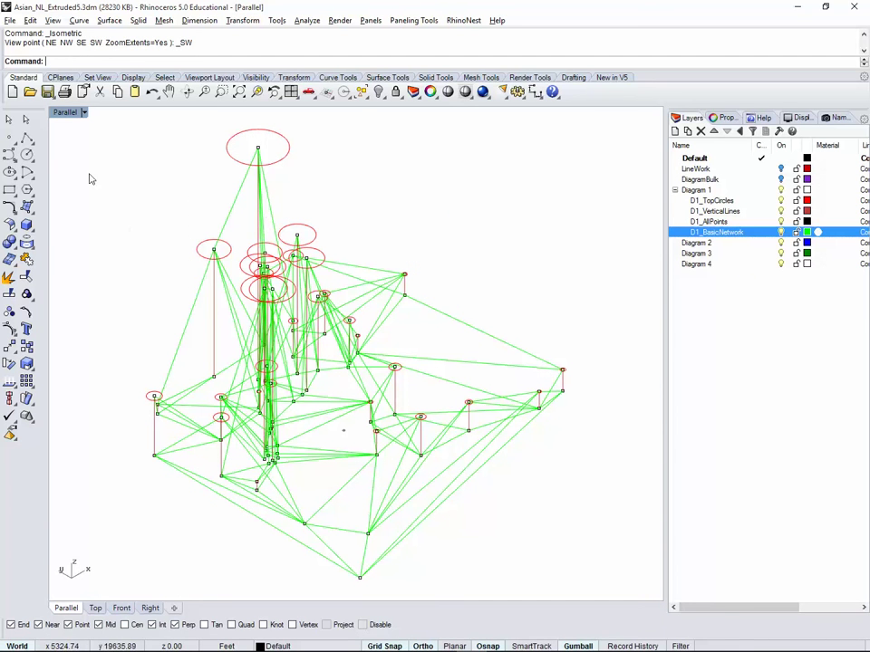
{"action": "left_click", "coordinate": [67, 114]}
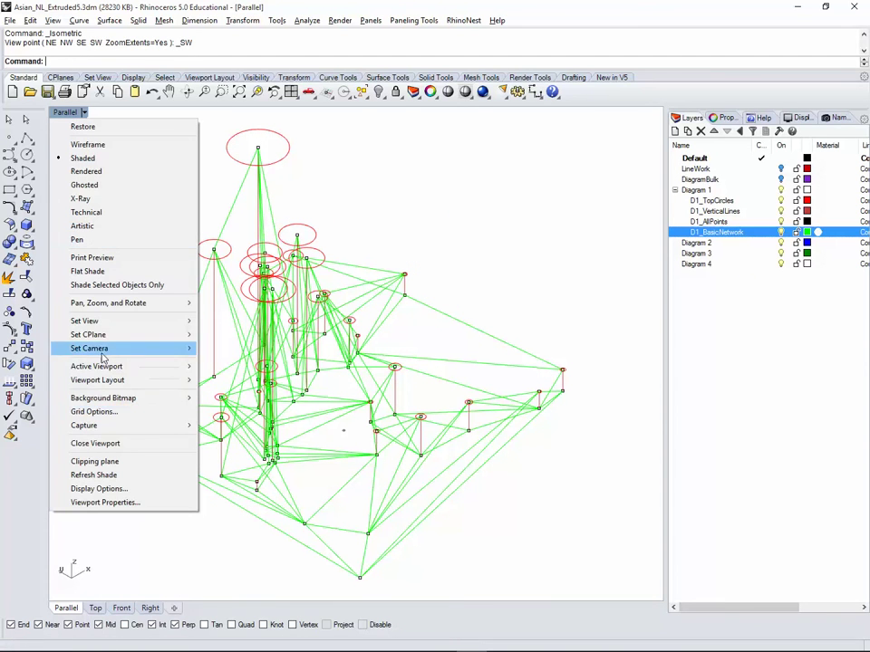
{"action": "mouse_move", "coordinate": [136, 321]}
{"action": "mouse_move", "coordinate": [243, 448]}
{"action": "left_click", "coordinate": [354, 450]}
Step: Return to the Southeast isometric view and keep it
{"action": "left_click", "coordinate": [67, 113]}
{"action": "mouse_move", "coordinate": [91, 323]}
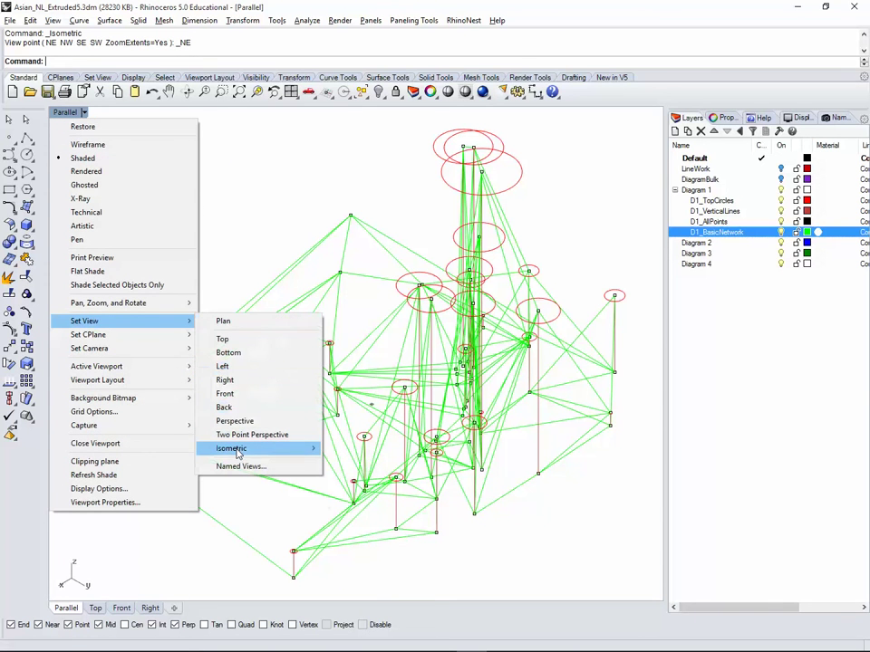
{"action": "mouse_move", "coordinate": [237, 449]}
{"action": "left_click", "coordinate": [360, 478]}
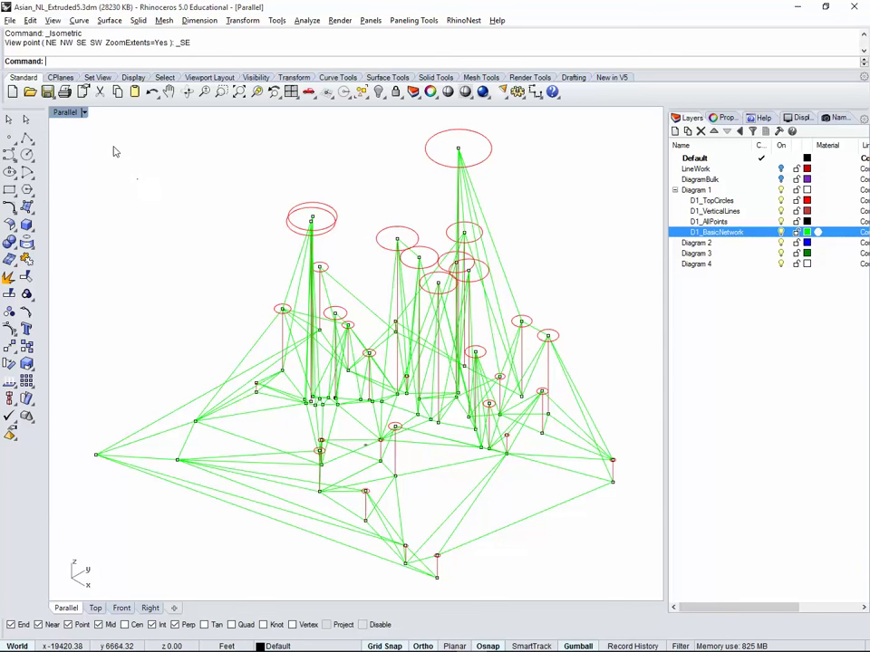
{"action": "left_click", "coordinate": [71, 113]}
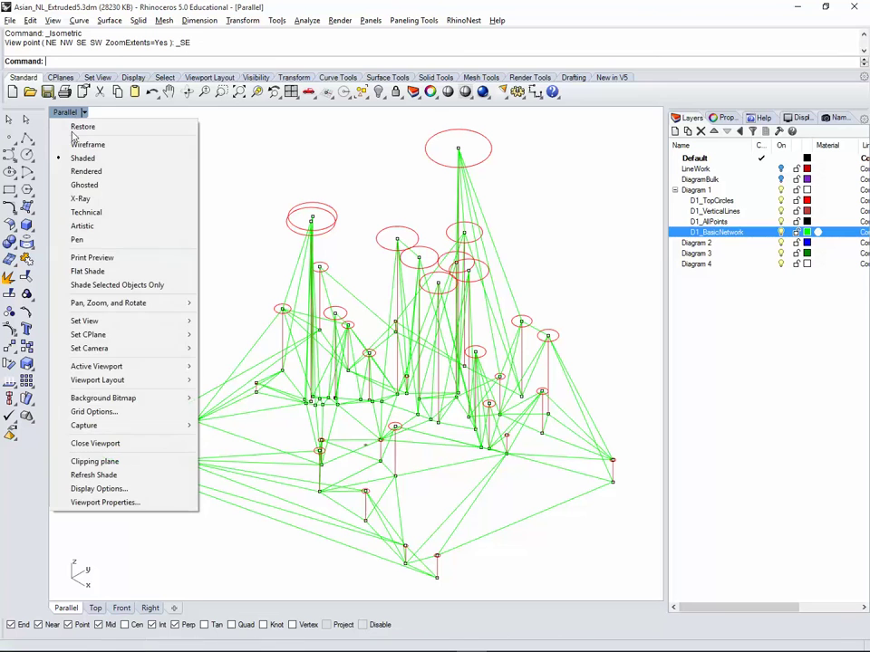
{"action": "mouse_move", "coordinate": [106, 324]}
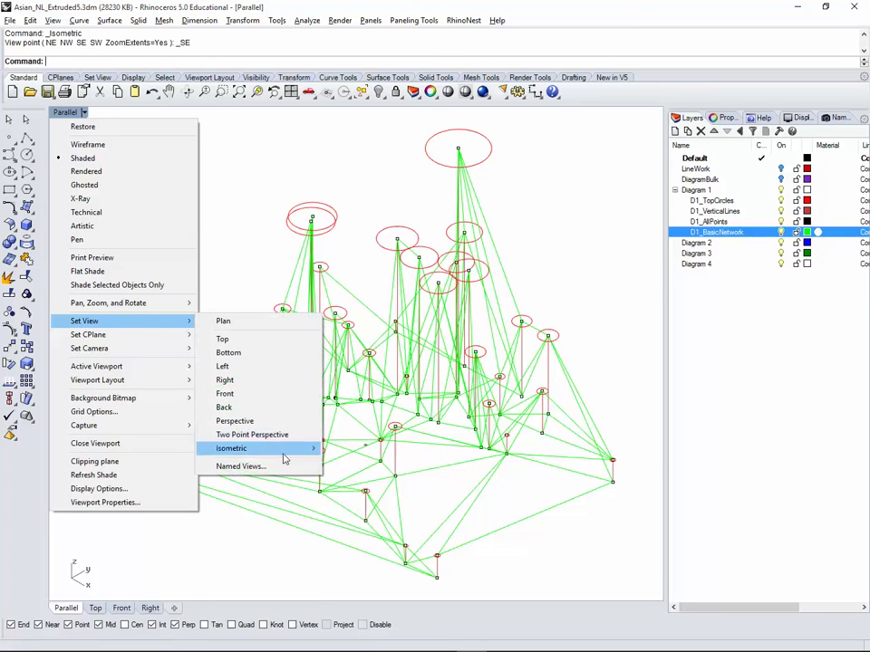
{"action": "mouse_move", "coordinate": [304, 450]}
{"action": "left_click", "coordinate": [573, 244]}
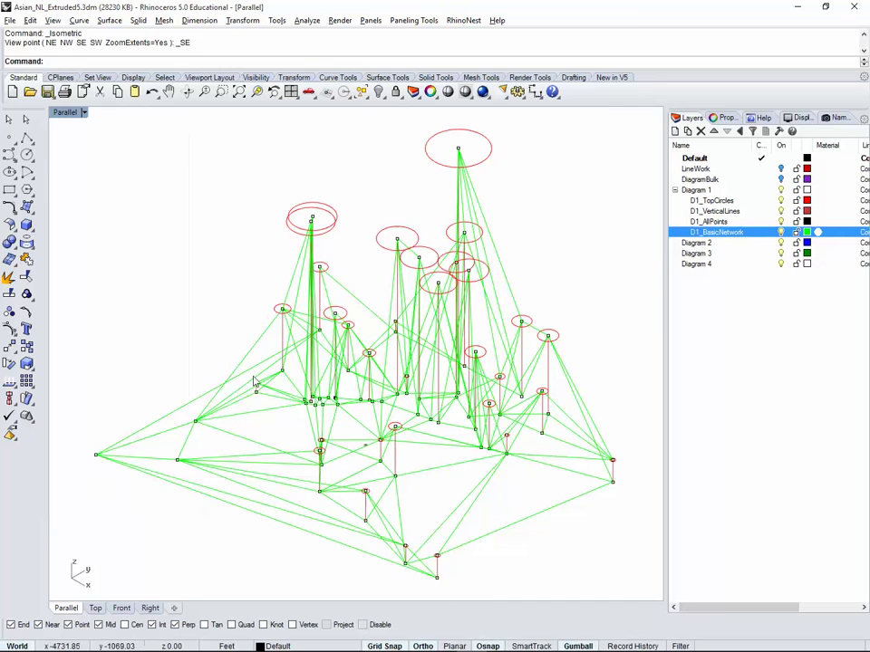
{"action": "left_click", "coordinate": [62, 113]}
{"action": "mouse_move", "coordinate": [109, 322]}
{"action": "left_click", "coordinate": [603, 195]}
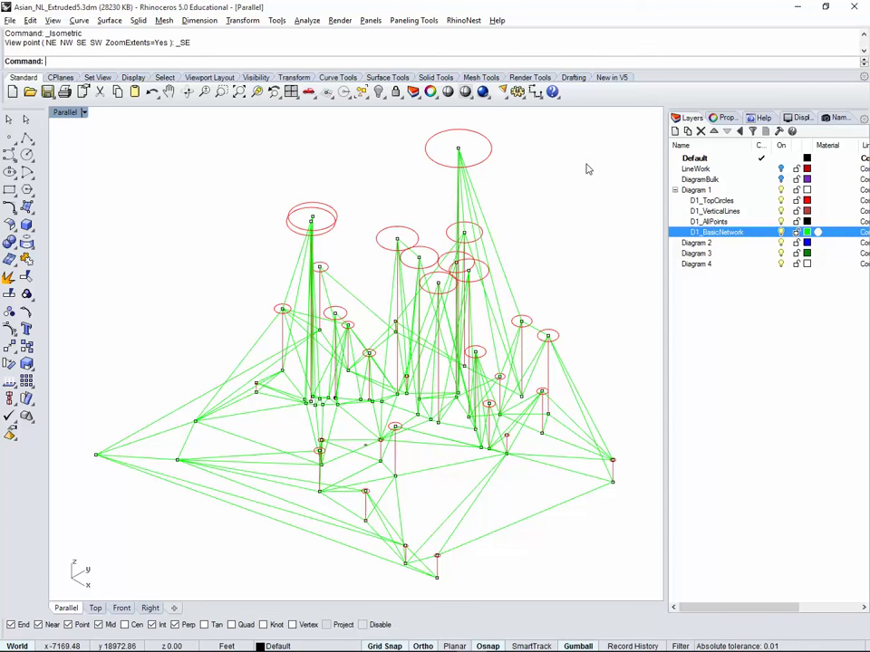
Step: Select duplicate curves with SelDup and delete them, over two passes
{"action": "type", "text": "SelD"}
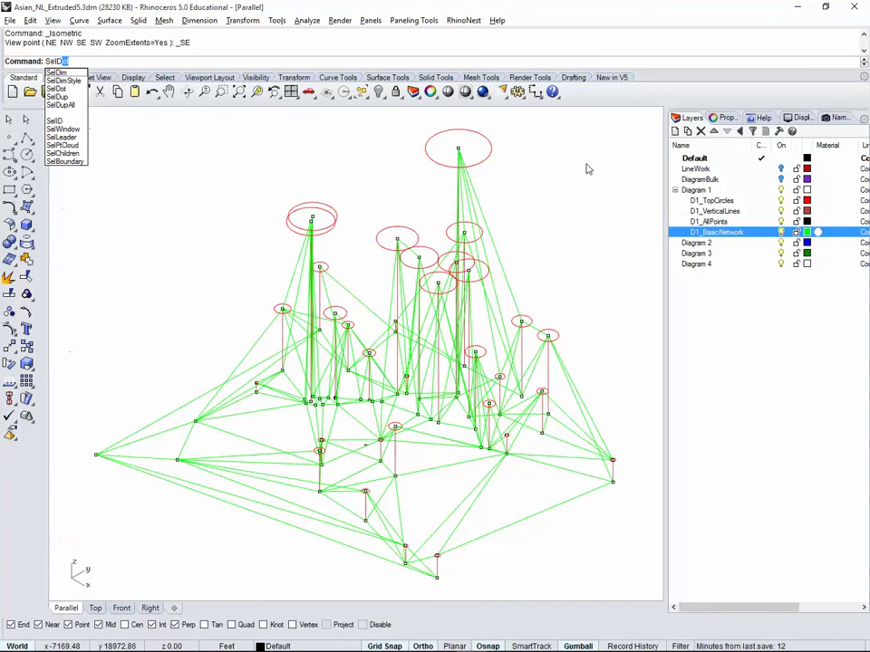
{"action": "type", "text": "u"}
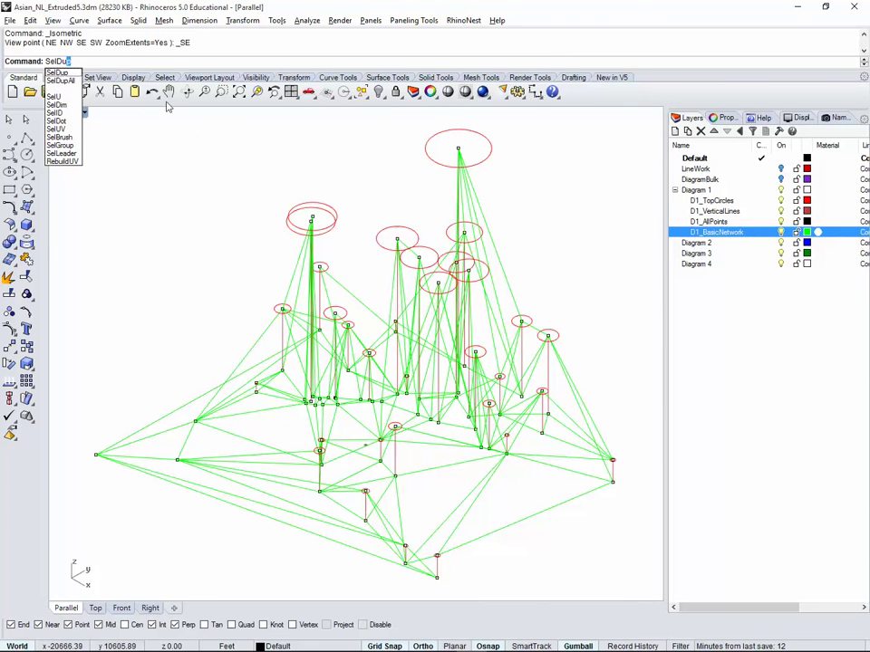
{"action": "left_click", "coordinate": [65, 73]}
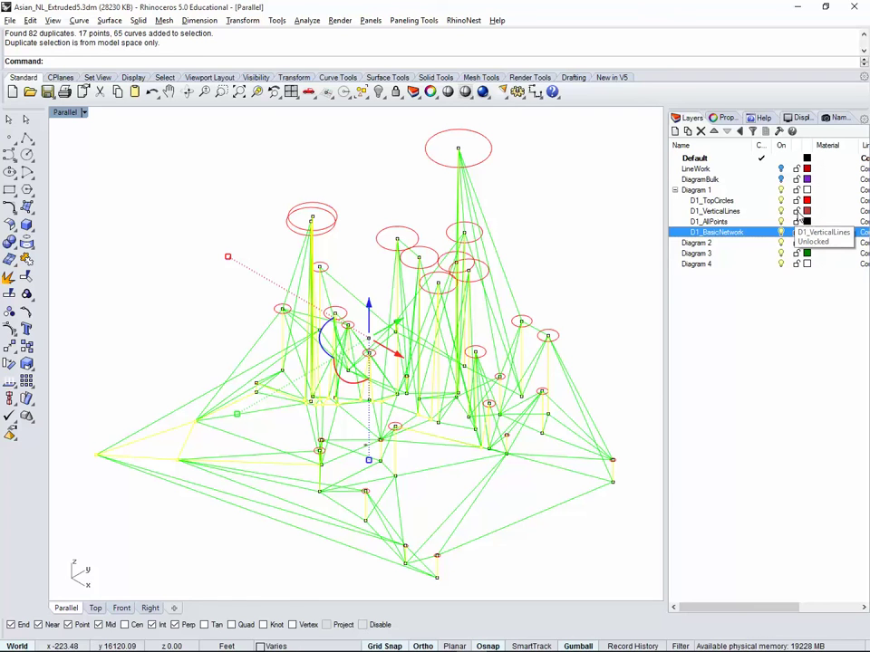
{"action": "left_click", "coordinate": [734, 211]}
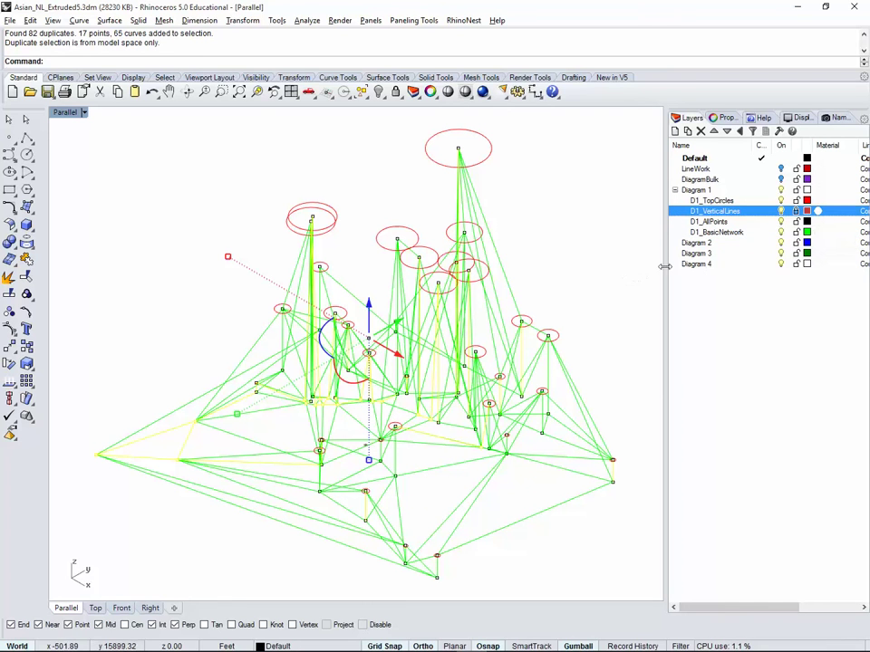
{"action": "key", "text": "Delete"}
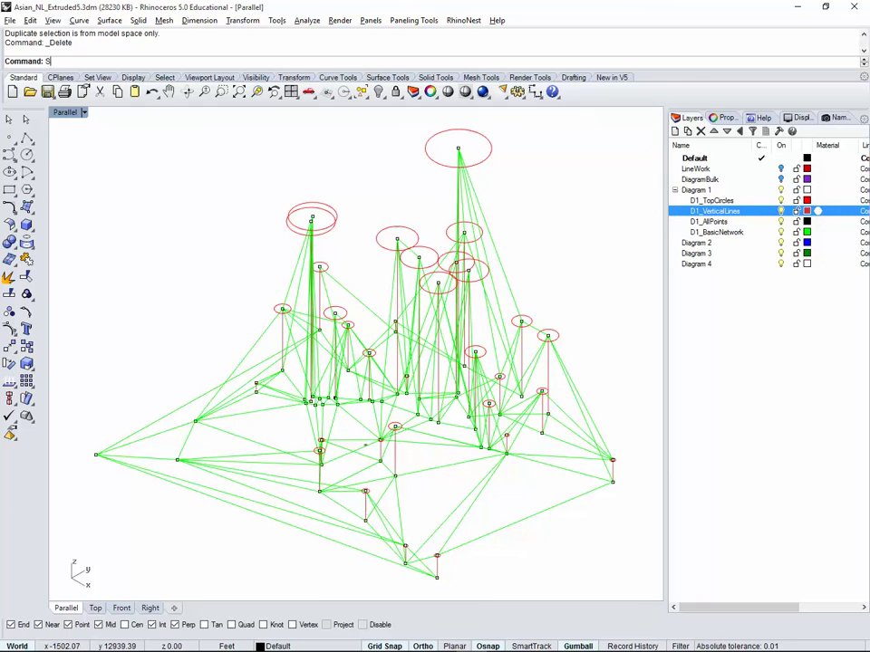
{"action": "type", "text": "lDu"}
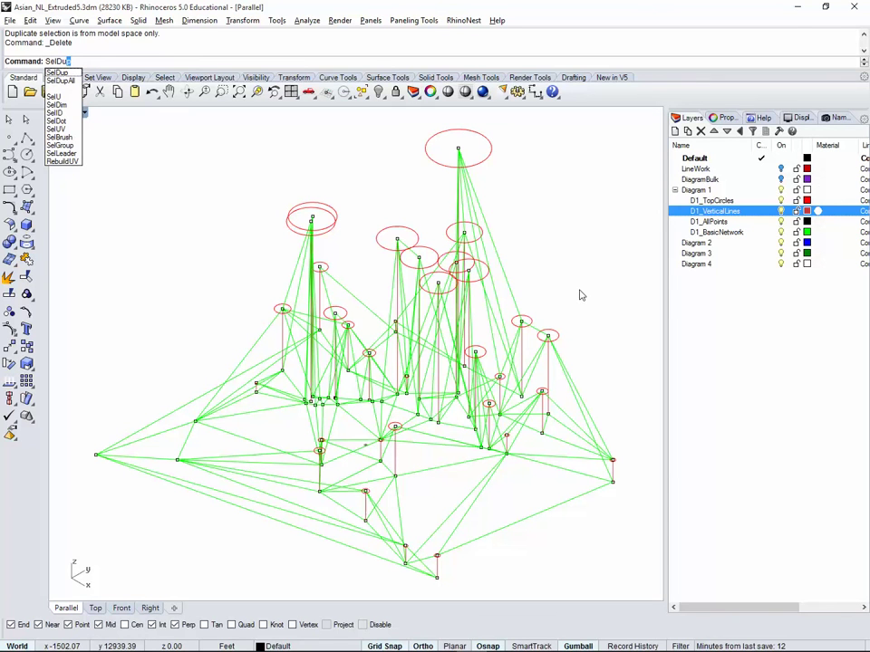
{"action": "key", "text": "Return"}
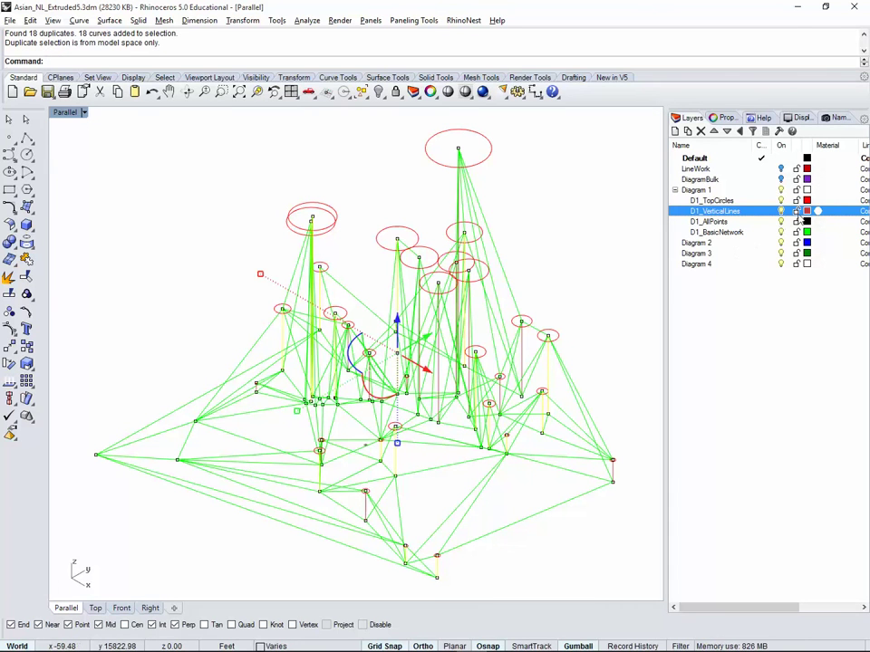
{"action": "key", "text": "Delete"}
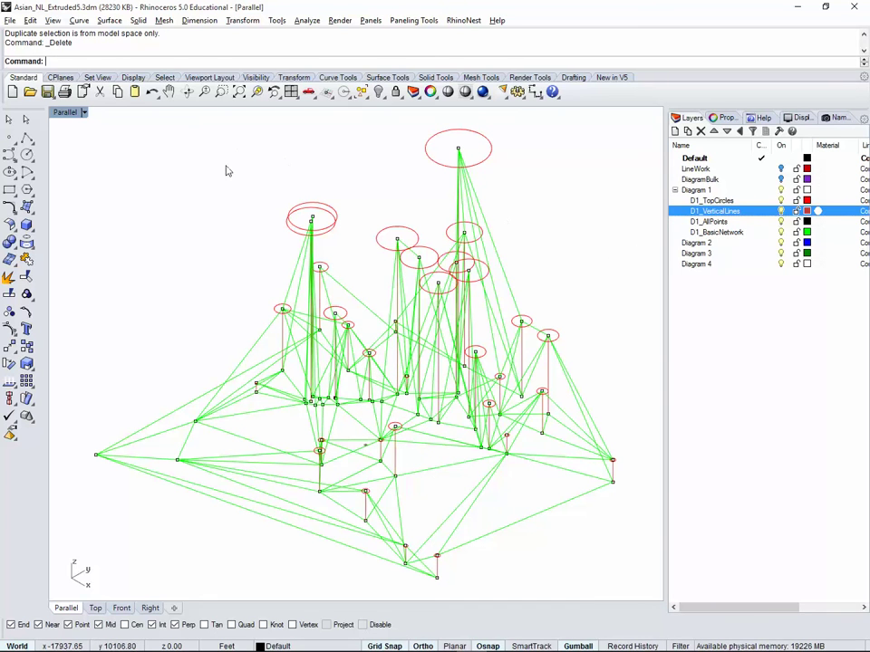
Step: Delete nine more duplicates, reselect the remaining ones and lock D1_VerticalLines
{"action": "type", "text": "SelDup"}
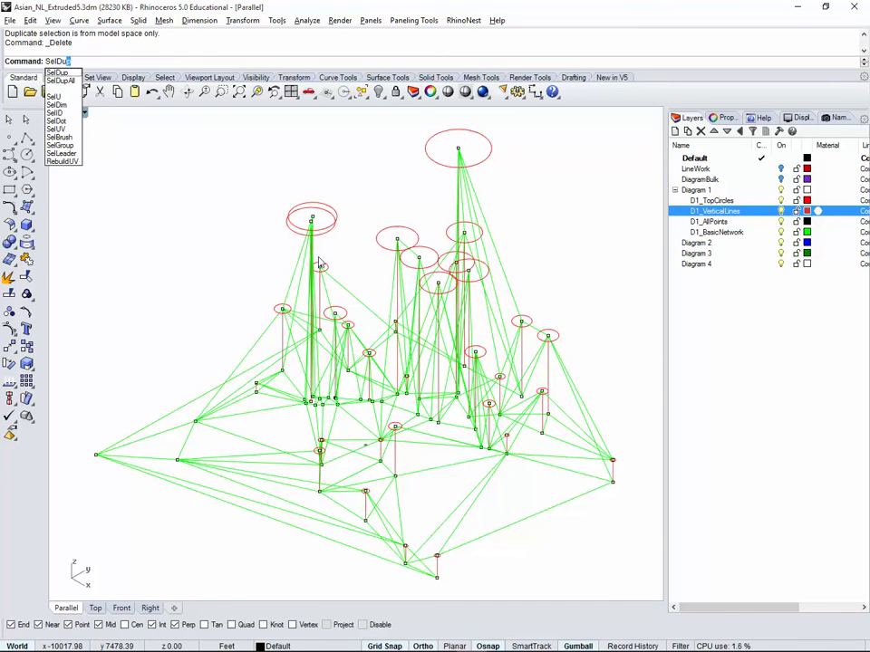
{"action": "key", "text": "Return"}
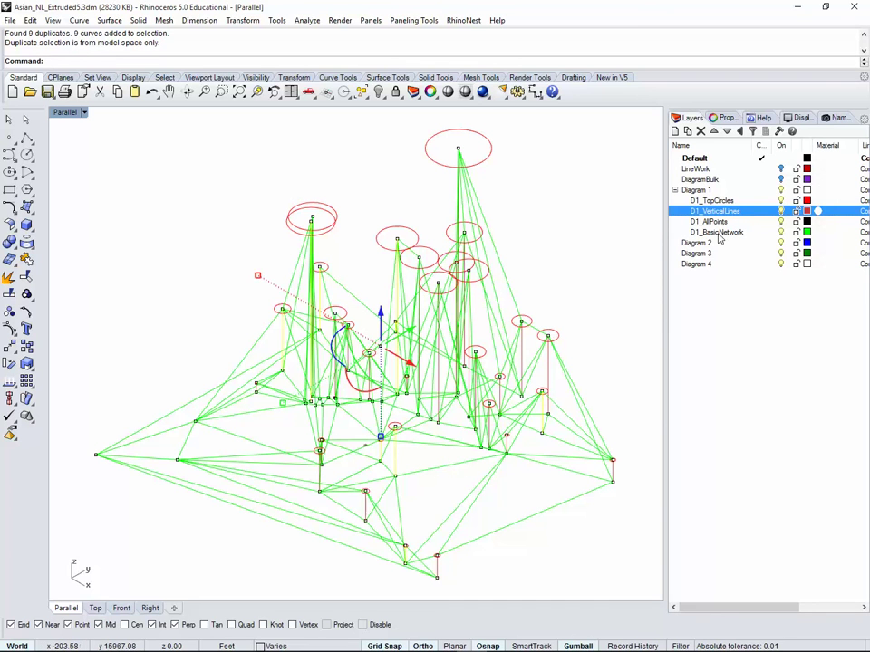
{"action": "key", "text": "Delete"}
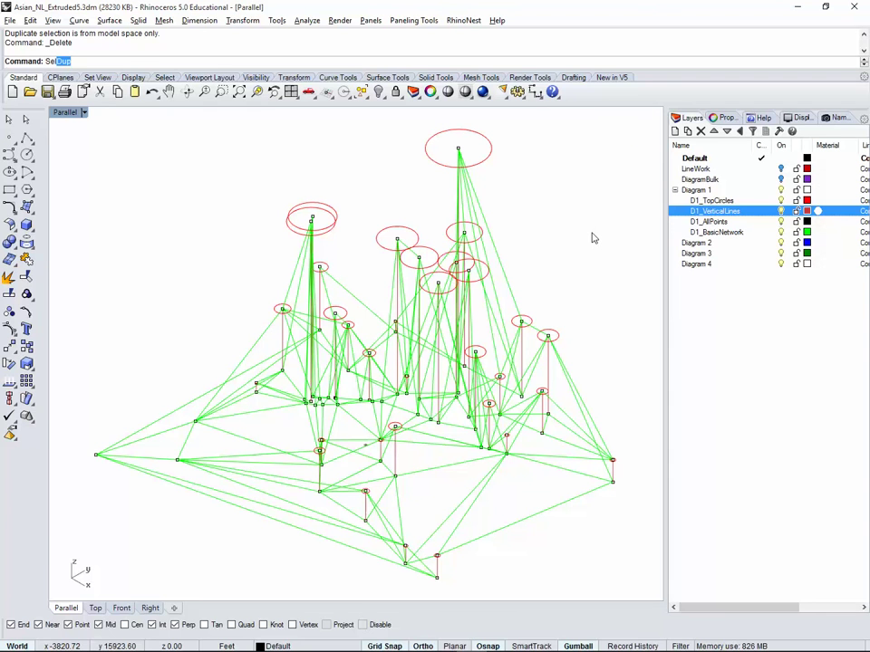
{"action": "key", "text": "Return"}
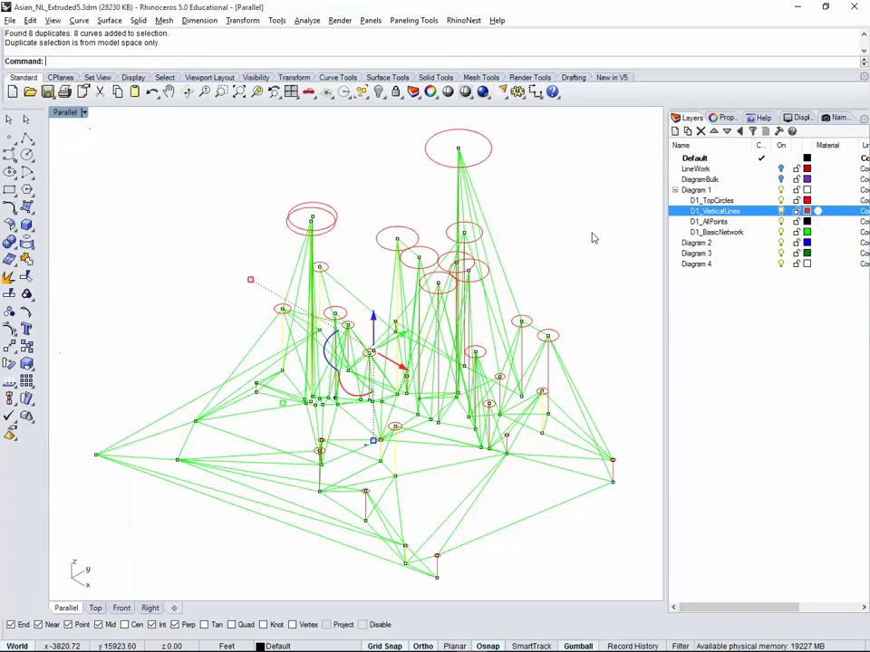
{"action": "left_click", "coordinate": [797, 211]}
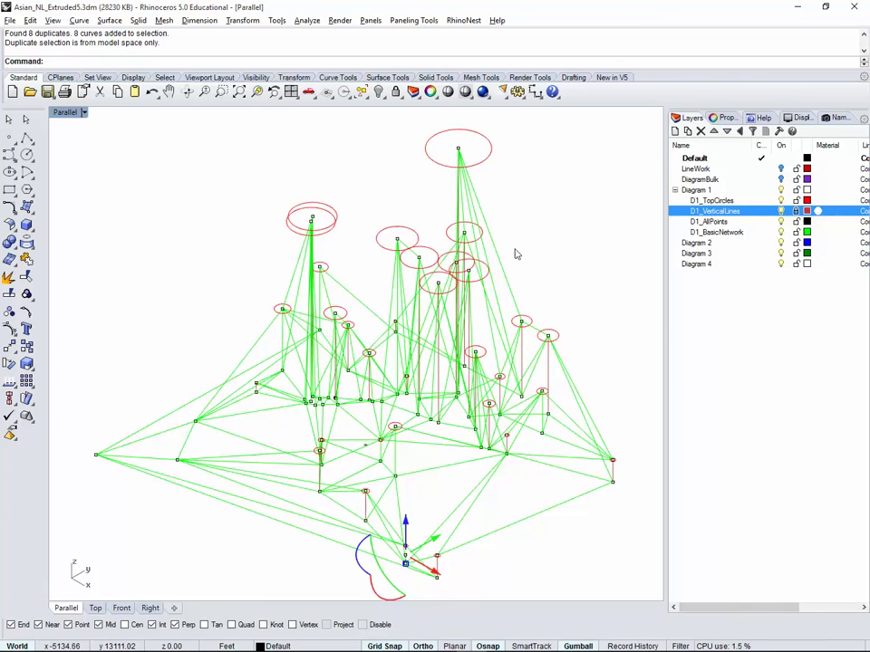
Step: Delete the eight remaining selected duplicate curves
{"action": "key", "text": "Delete"}
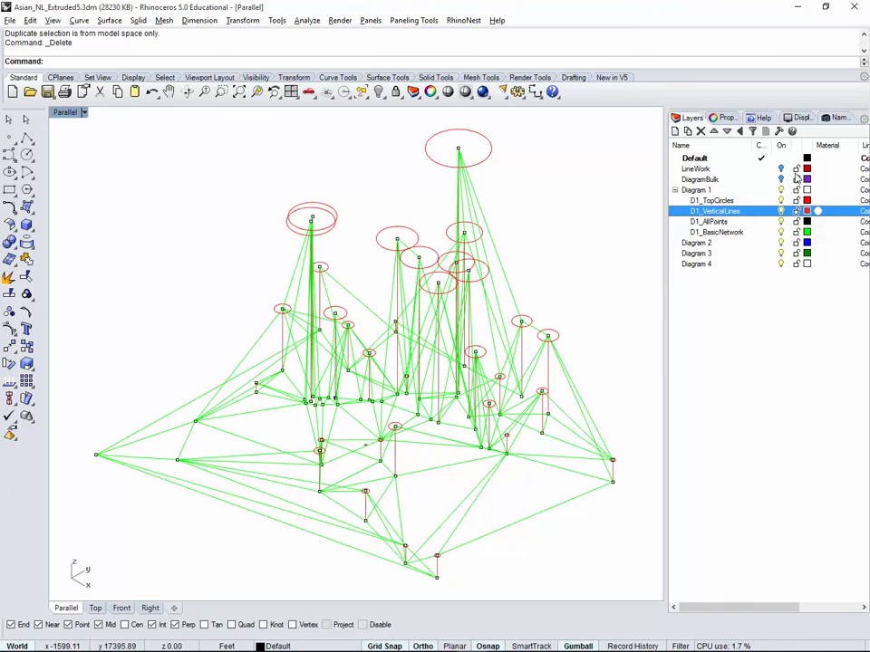
Step: Window-select all Diagram 1 geometry and run Make2D with the 4 View (USA) layout
{"action": "left_click_drag", "start_coordinate": [653, 119], "coordinate": [78, 573]}
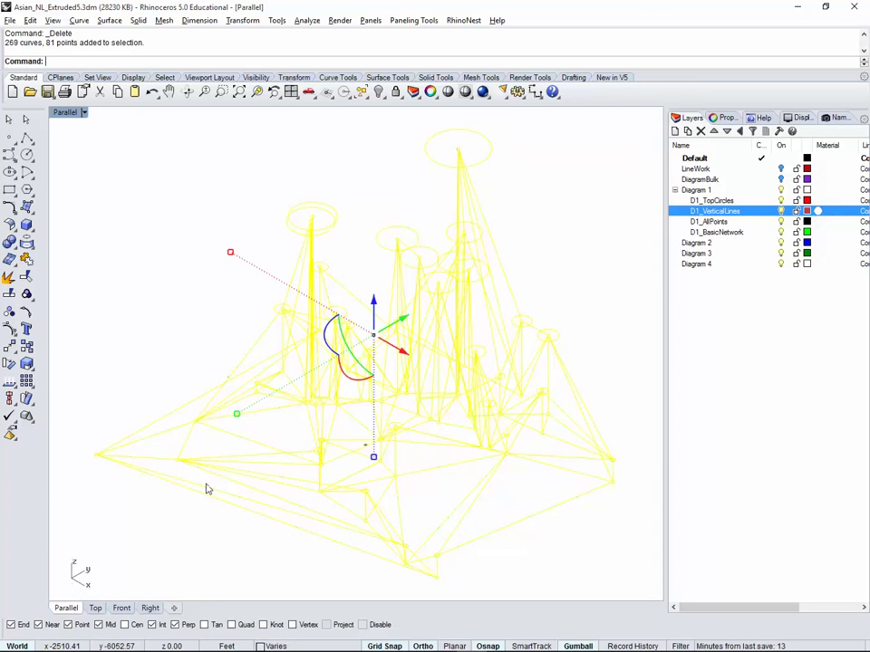
{"action": "type", "text": "Make2D"}
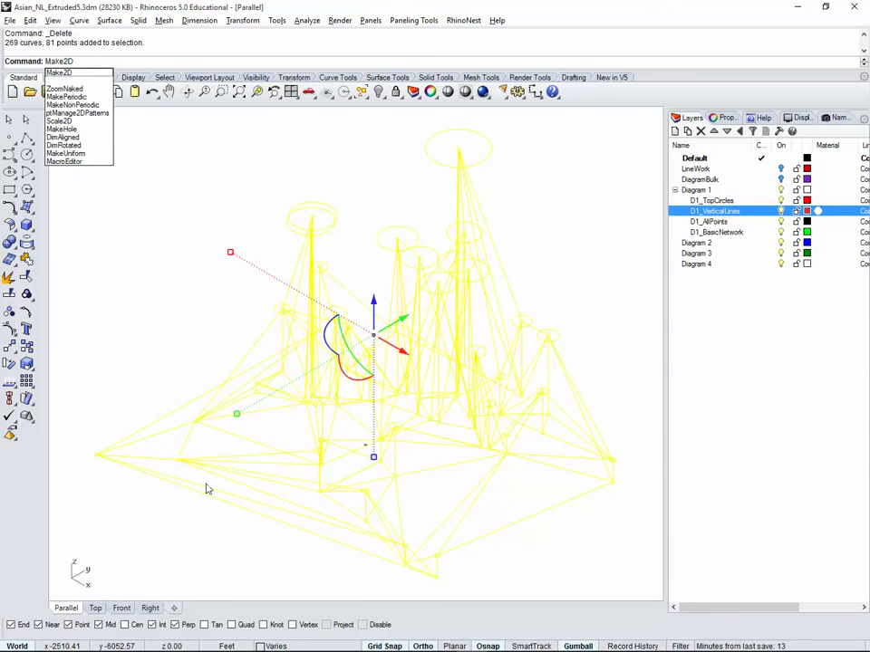
{"action": "key", "text": "Return"}
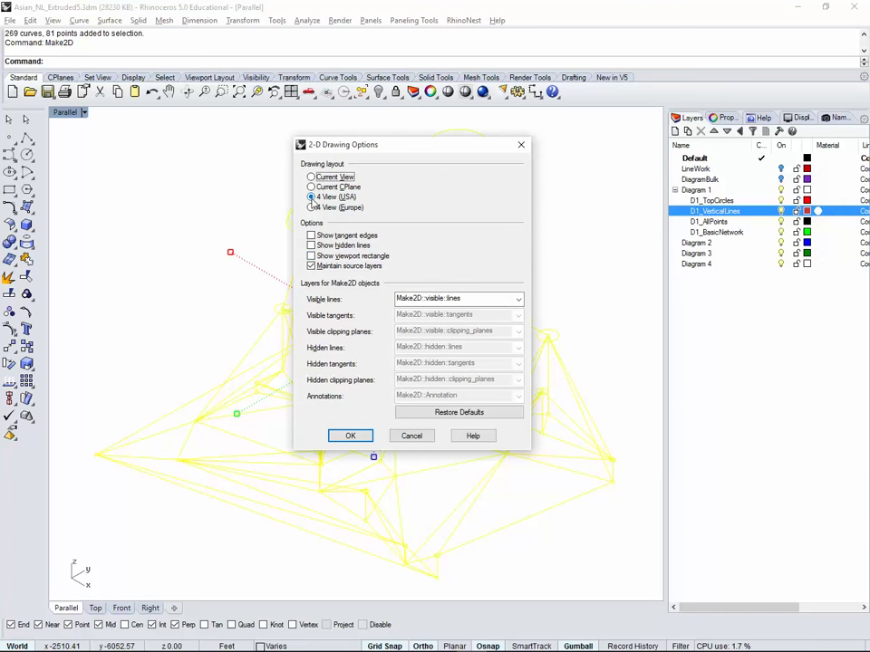
{"action": "left_click", "coordinate": [350, 436]}
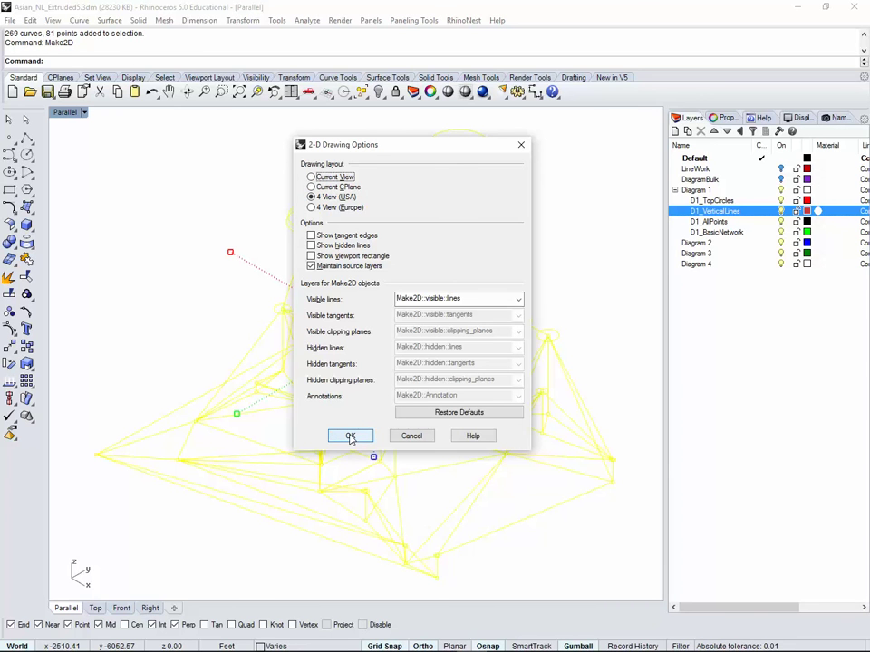
{"action": "left_click", "coordinate": [350, 435]}
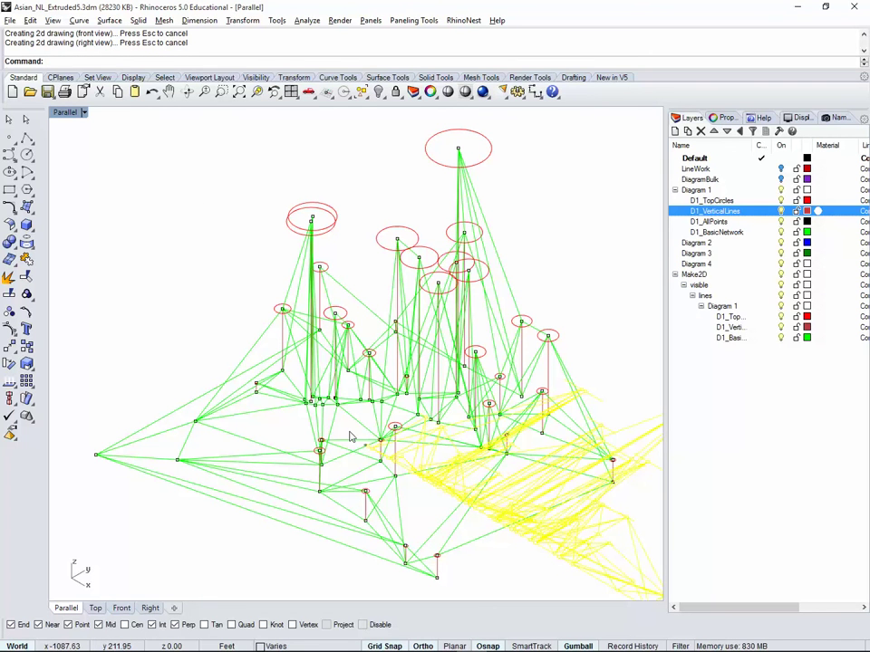
Step: Maximize the Top view and move the generated Make2D drawings up and right
{"action": "double_click", "coordinate": [64, 112]}
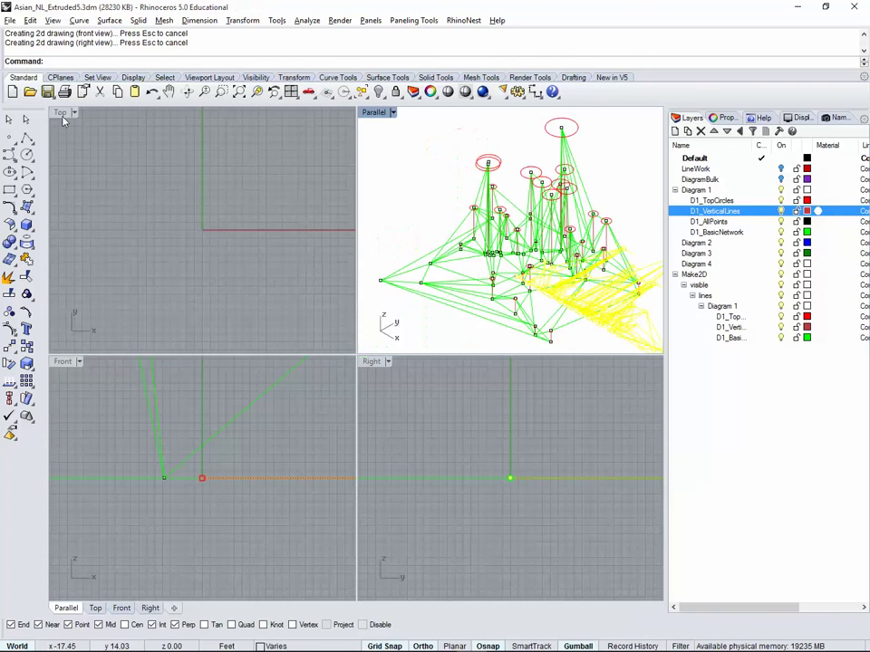
{"action": "double_click", "coordinate": [63, 114]}
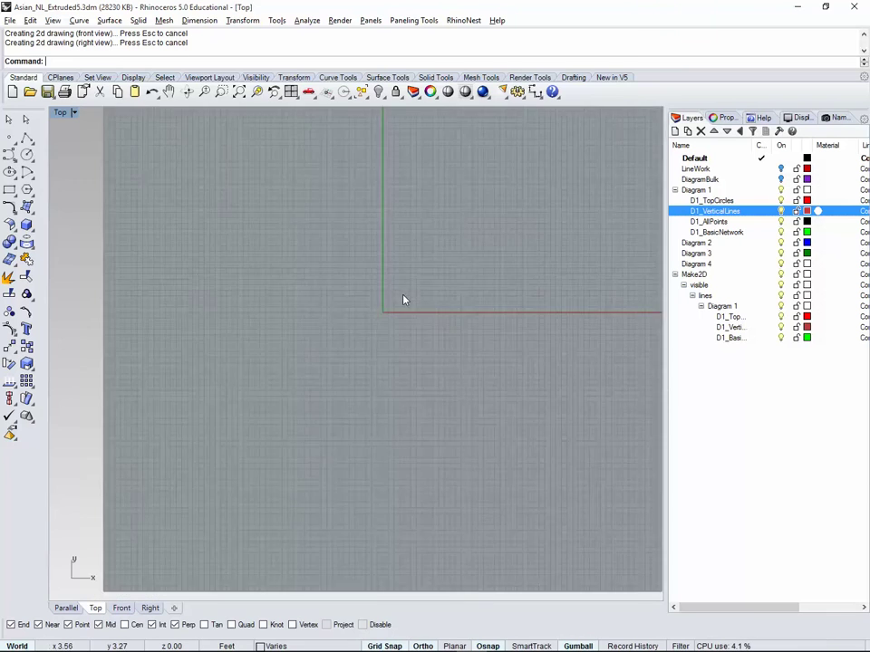
{"action": "scroll", "coordinate": [405, 300], "scroll_direction": "down", "scroll_amount": 10}
{"action": "right_click_drag", "start_coordinate": [460, 305], "coordinate": [469, 387]}
{"action": "scroll", "coordinate": [469, 387], "scroll_direction": "down", "scroll_amount": 15}
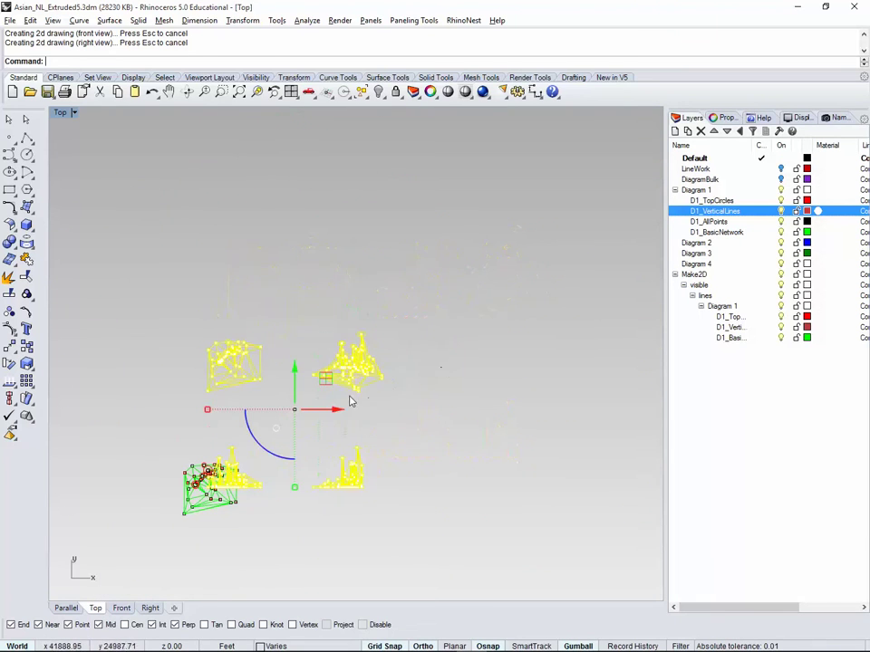
{"action": "left_click_drag", "start_coordinate": [334, 375], "coordinate": [471, 225]}
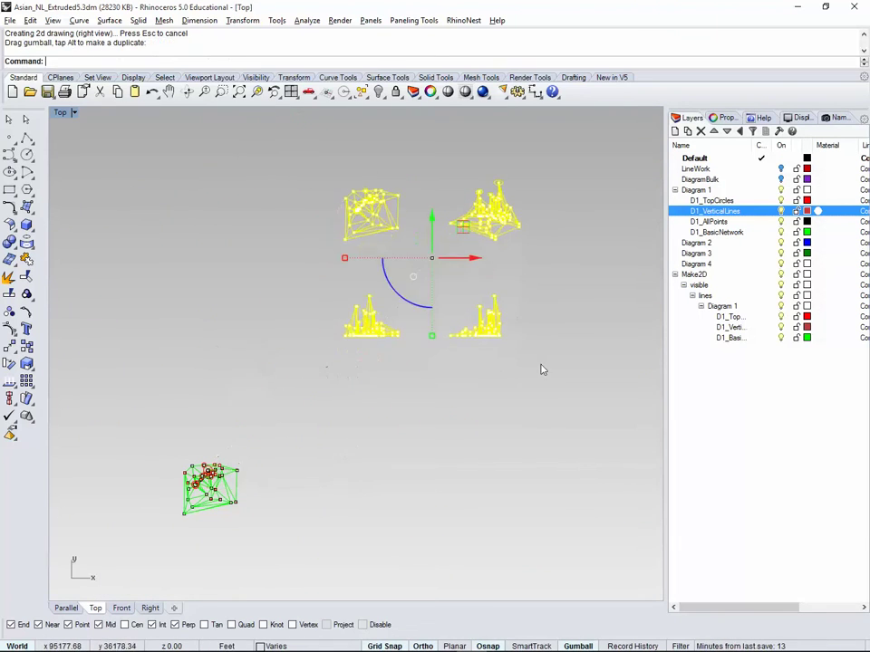
{"action": "key", "text": "Escape"}
Step: Delete the bottom-right drawing and copy the bottom-left drawing upward into place
{"action": "scroll", "coordinate": [453, 304], "scroll_direction": "up", "scroll_amount": 3}
{"action": "left_click_drag", "start_coordinate": [451, 305], "coordinate": [630, 468]}
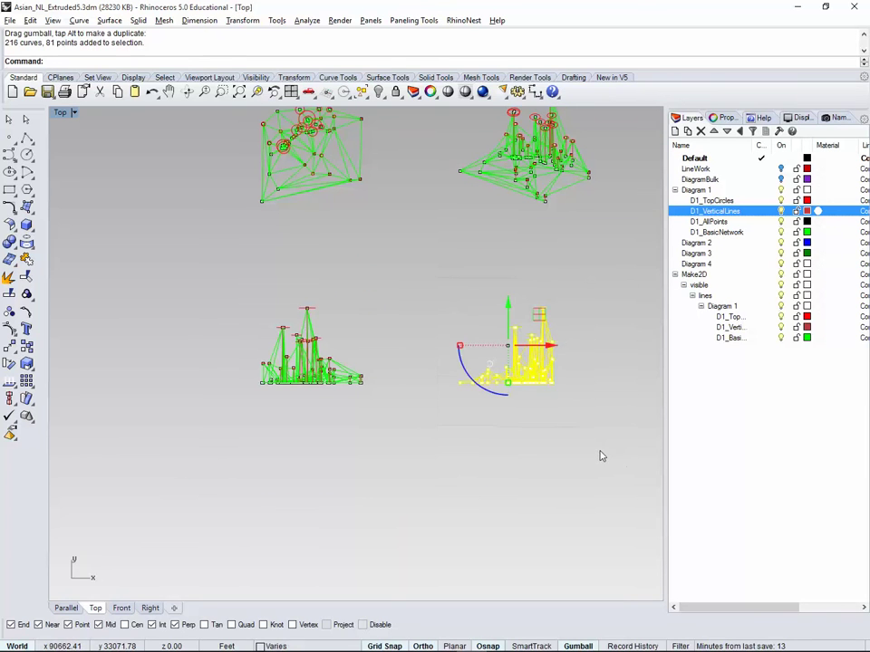
{"action": "key", "text": "Delete"}
{"action": "left_click_drag", "start_coordinate": [249, 299], "coordinate": [386, 398]}
{"action": "key", "text": "alt"}
{"action": "left_click_drag", "start_coordinate": [310, 301], "coordinate": [318, 223]}
{"action": "right_click_drag", "start_coordinate": [441, 108], "coordinate": [405, 187]}
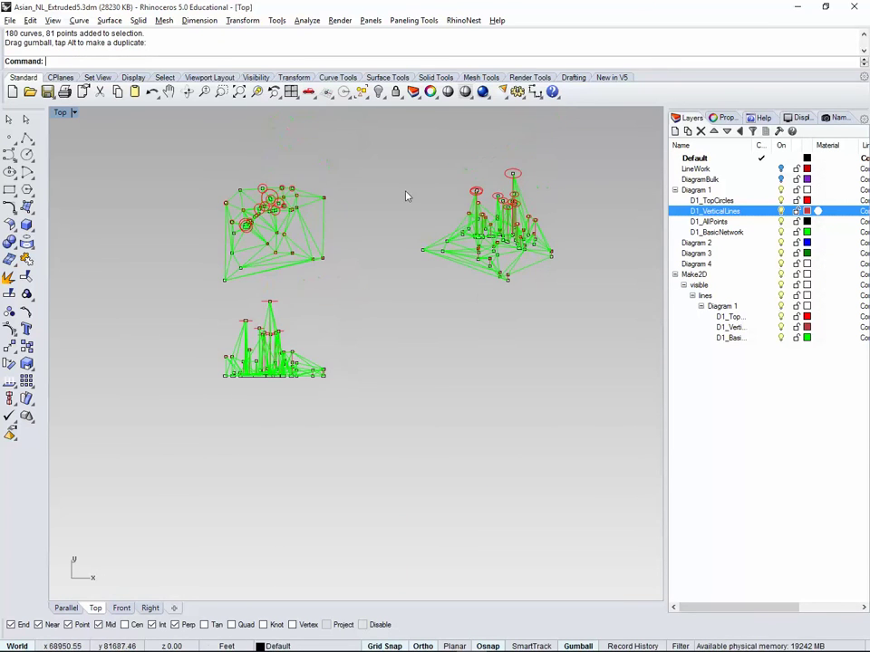
Step: Scale the isometric drawing by a factor of 2 and move it down
{"action": "left_click_drag", "start_coordinate": [401, 144], "coordinate": [554, 288]}
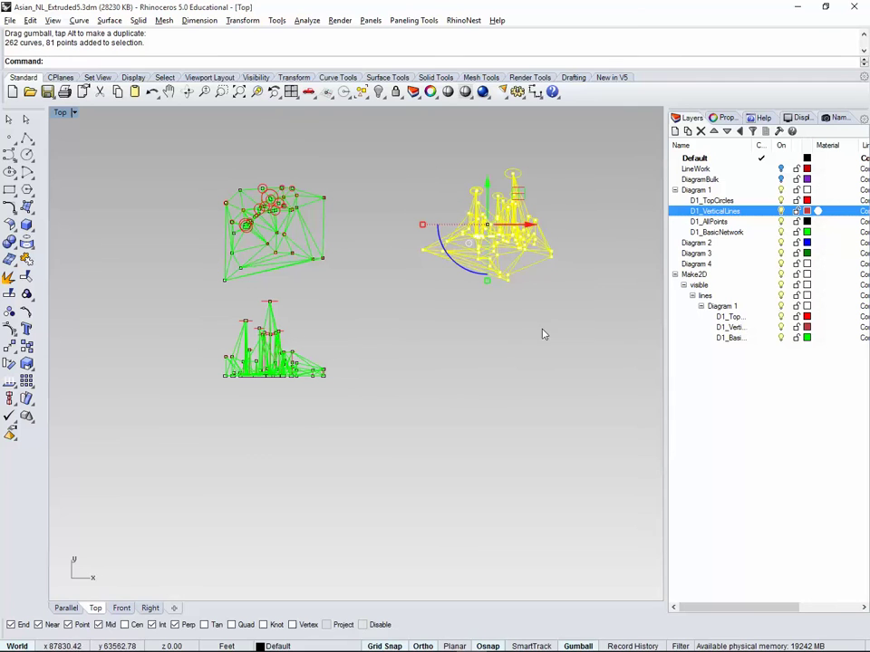
{"action": "left_click_drag", "start_coordinate": [486, 287], "coordinate": [488, 370]}
{"action": "key", "text": "ctrl+z"}
{"action": "left_click", "coordinate": [487, 286]}
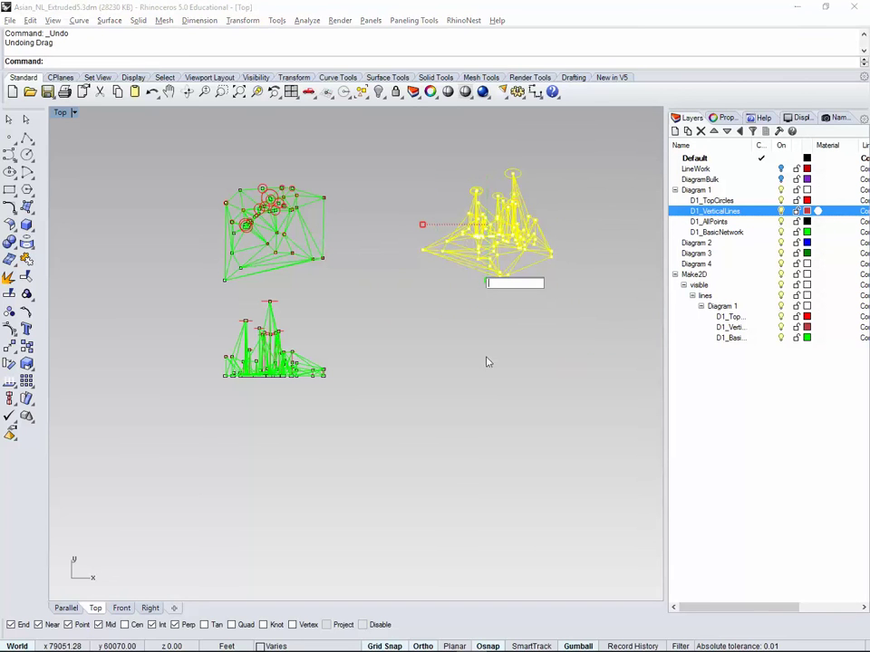
{"action": "type", "text": "2"}
{"action": "key", "text": "Return"}
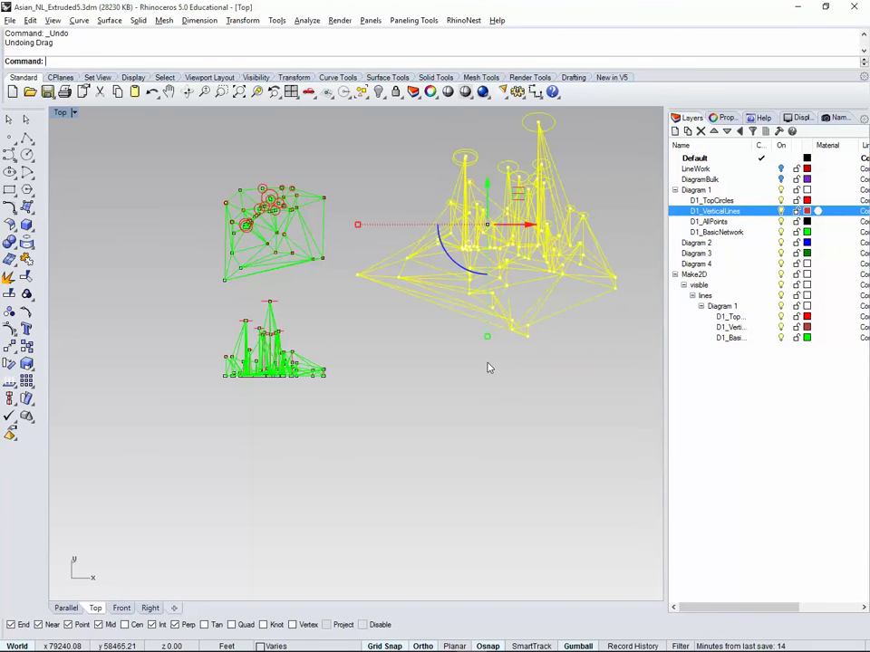
{"action": "left_click_drag", "start_coordinate": [522, 199], "coordinate": [515, 245]}
{"action": "left_click", "coordinate": [469, 423]}
Step: Frame the drawings, then window-select the plan, elevation and isometric together
{"action": "scroll", "coordinate": [469, 423], "scroll_direction": "down", "scroll_amount": 2}
{"action": "scroll", "coordinate": [283, 288], "scroll_direction": "up", "scroll_amount": 5}
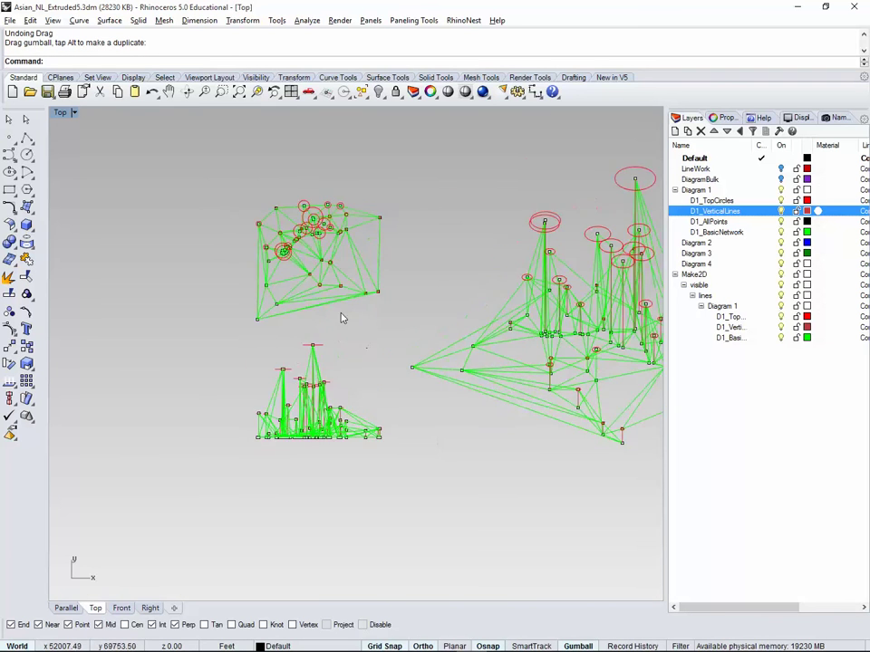
{"action": "right_click_drag", "start_coordinate": [489, 352], "coordinate": [420, 290]}
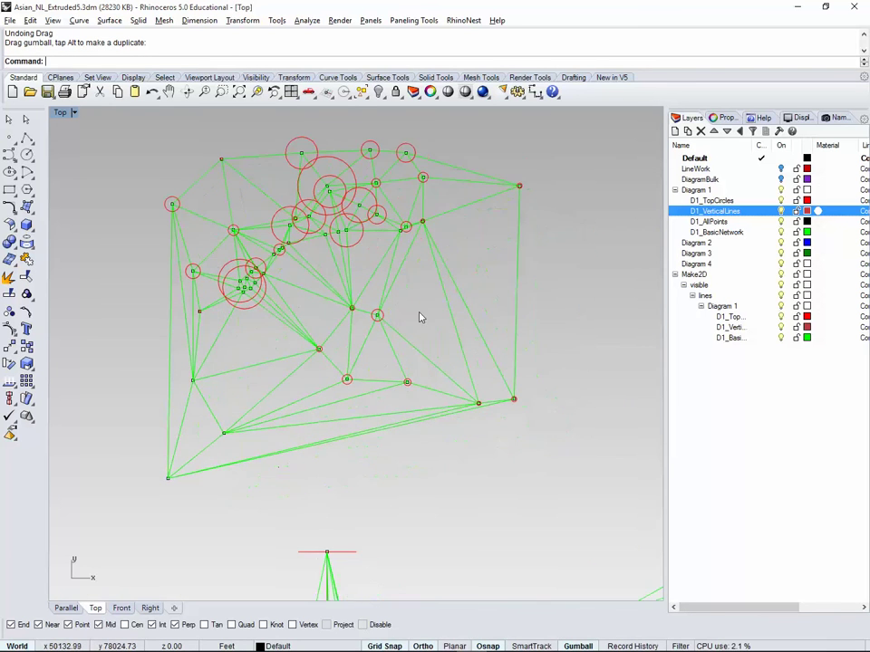
{"action": "scroll", "coordinate": [419, 291], "scroll_direction": "down", "scroll_amount": 1}
{"action": "scroll", "coordinate": [331, 211], "scroll_direction": "up", "scroll_amount": 1}
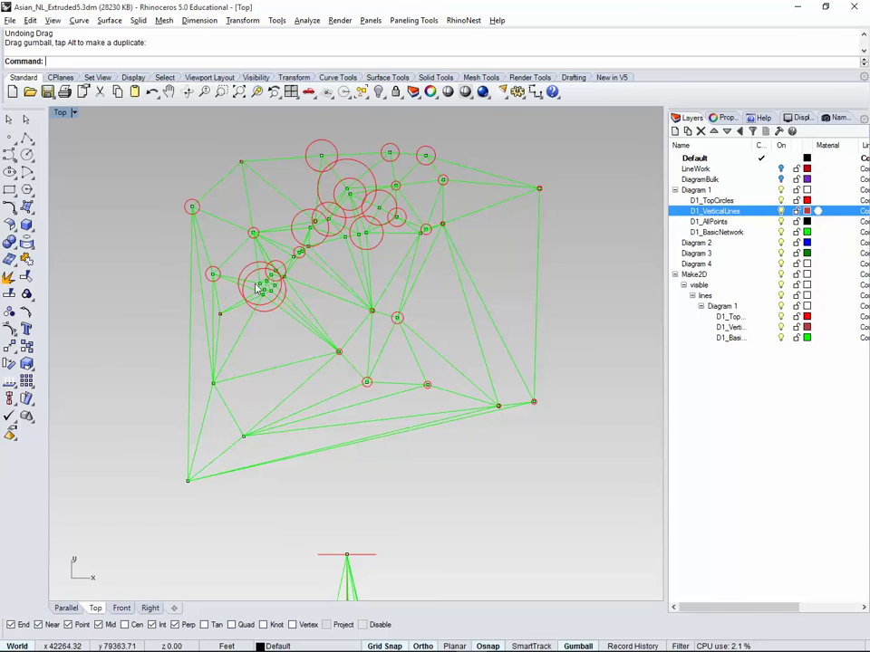
{"action": "scroll", "coordinate": [413, 288], "scroll_direction": "down", "scroll_amount": 3}
{"action": "scroll", "coordinate": [421, 354], "scroll_direction": "up", "scroll_amount": 3}
{"action": "scroll", "coordinate": [363, 288], "scroll_direction": "down", "scroll_amount": 4}
{"action": "right_click_drag", "start_coordinate": [418, 310], "coordinate": [321, 392]}
{"action": "scroll", "coordinate": [348, 404], "scroll_direction": "down", "scroll_amount": 1}
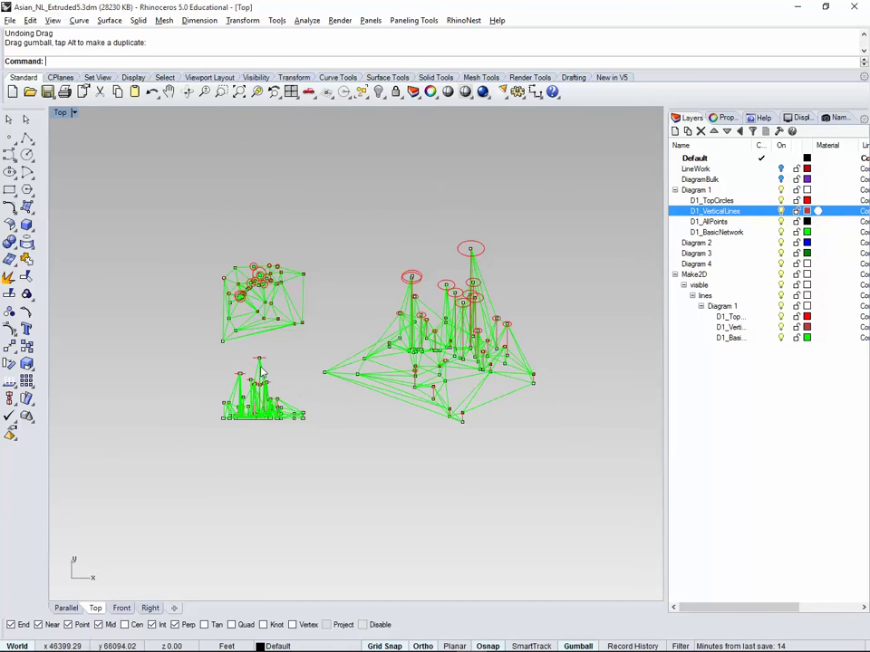
{"action": "scroll", "coordinate": [227, 308], "scroll_direction": "up", "scroll_amount": 3}
{"action": "left_click_drag", "start_coordinate": [216, 204], "coordinate": [394, 391]}
{"action": "left_click", "coordinate": [390, 387]}
{"action": "scroll", "coordinate": [407, 399], "scroll_direction": "down", "scroll_amount": 2}
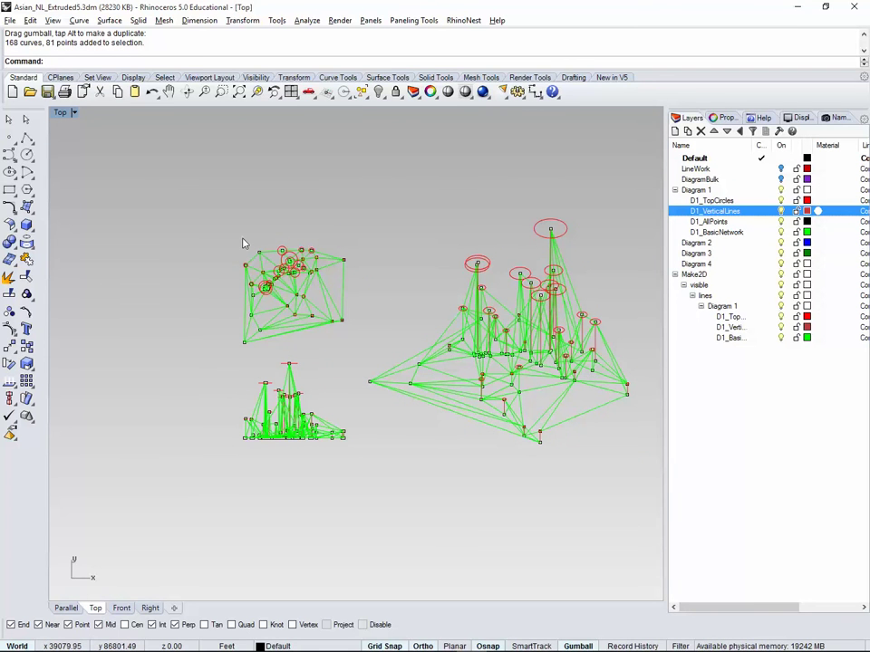
{"action": "scroll", "coordinate": [182, 246], "scroll_direction": "down", "scroll_amount": 2}
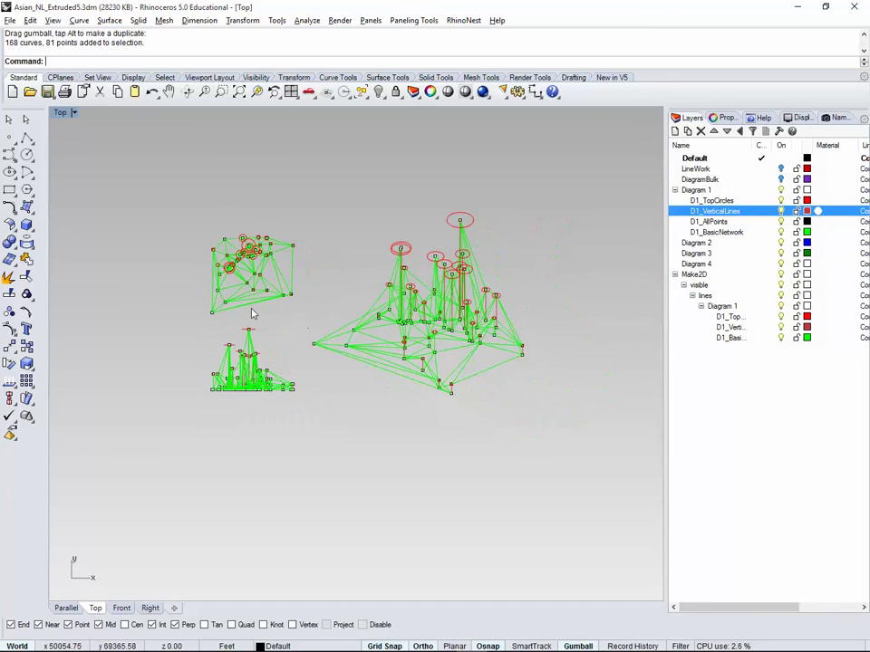
{"action": "left_click_drag", "start_coordinate": [168, 192], "coordinate": [544, 417]}
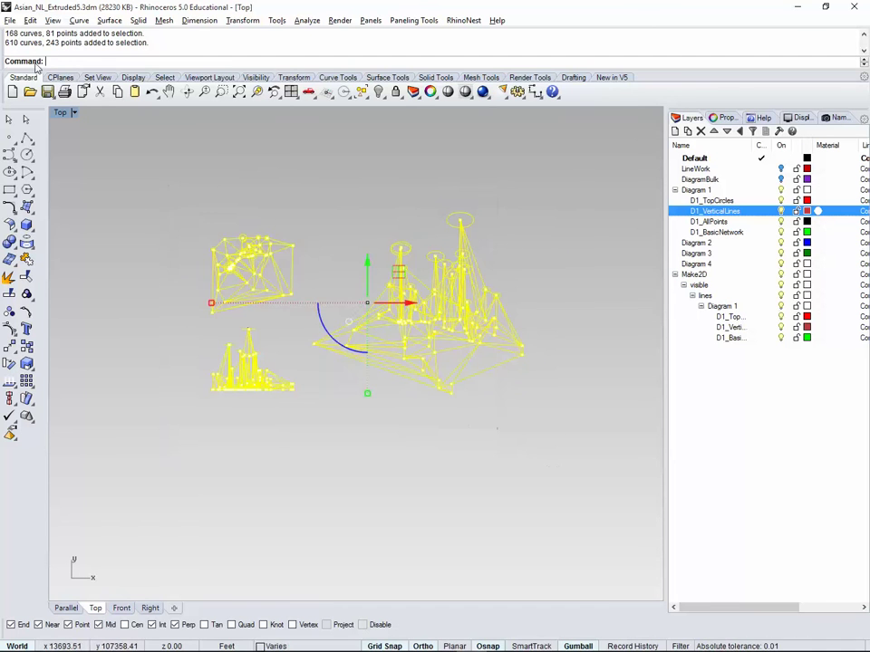
{"action": "left_click", "coordinate": [9, 20]}
{"action": "left_click", "coordinate": [42, 181]}
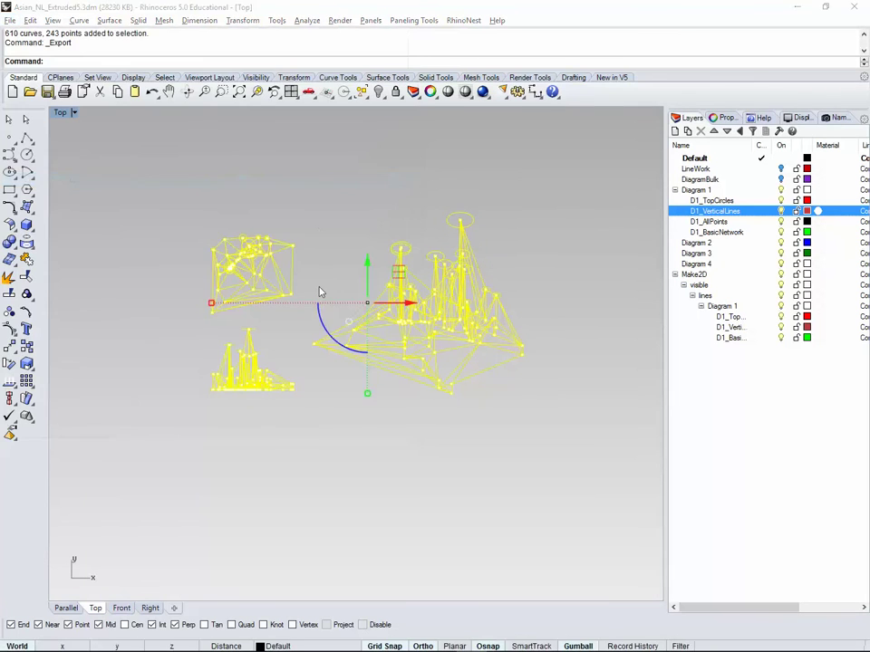
{"action": "left_click_drag", "start_coordinate": [462, 110], "coordinate": [376, 105]}
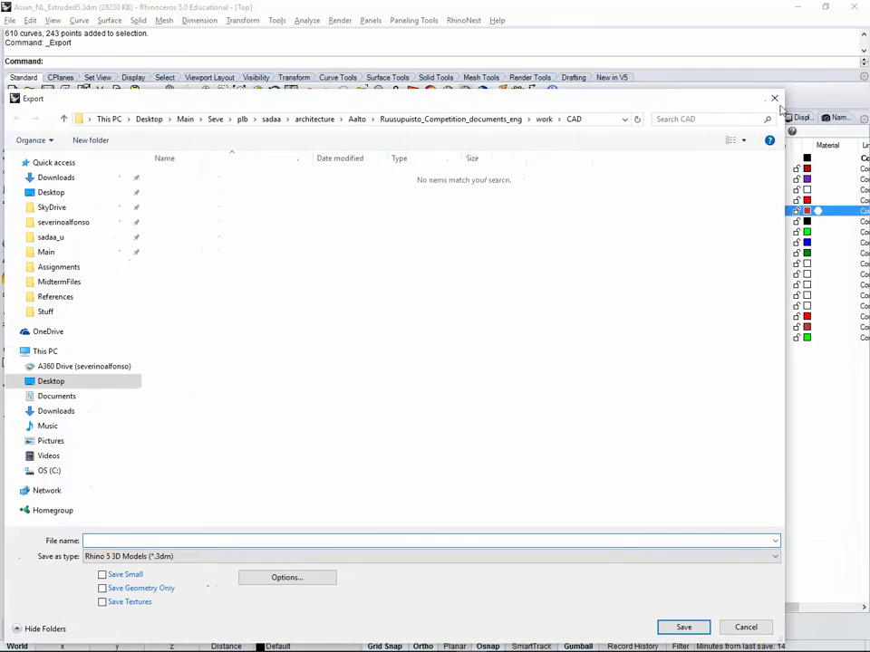
{"action": "left_click", "coordinate": [775, 98]}
{"action": "left_click", "coordinate": [404, 499]}
{"action": "scroll", "coordinate": [394, 369], "scroll_direction": "up", "scroll_amount": 5}
{"action": "scroll", "coordinate": [434, 328], "scroll_direction": "down", "scroll_amount": 2}
{"action": "scroll", "coordinate": [510, 271], "scroll_direction": "up", "scroll_amount": 4}
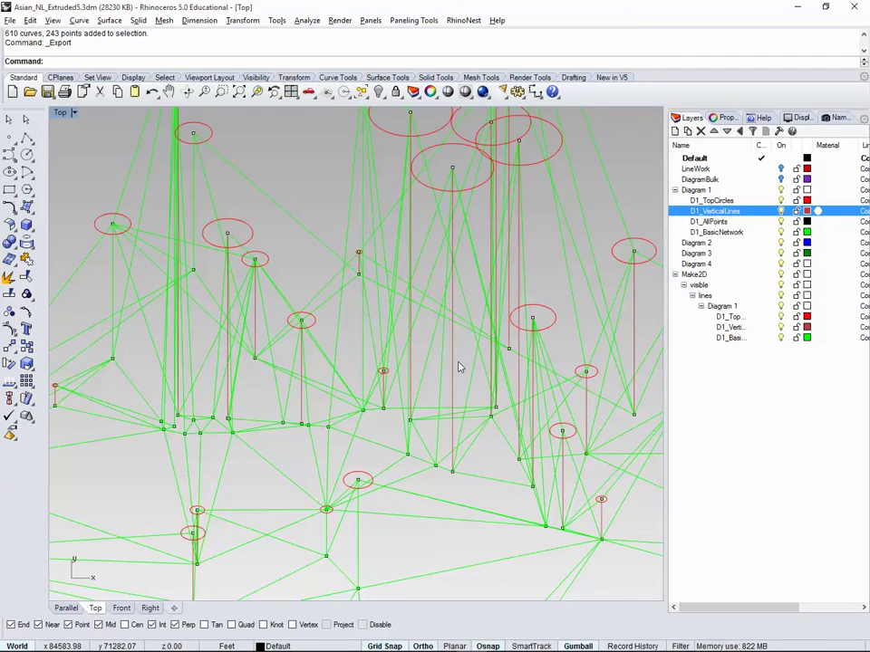
{"action": "scroll", "coordinate": [460, 367], "scroll_direction": "down", "scroll_amount": 3}
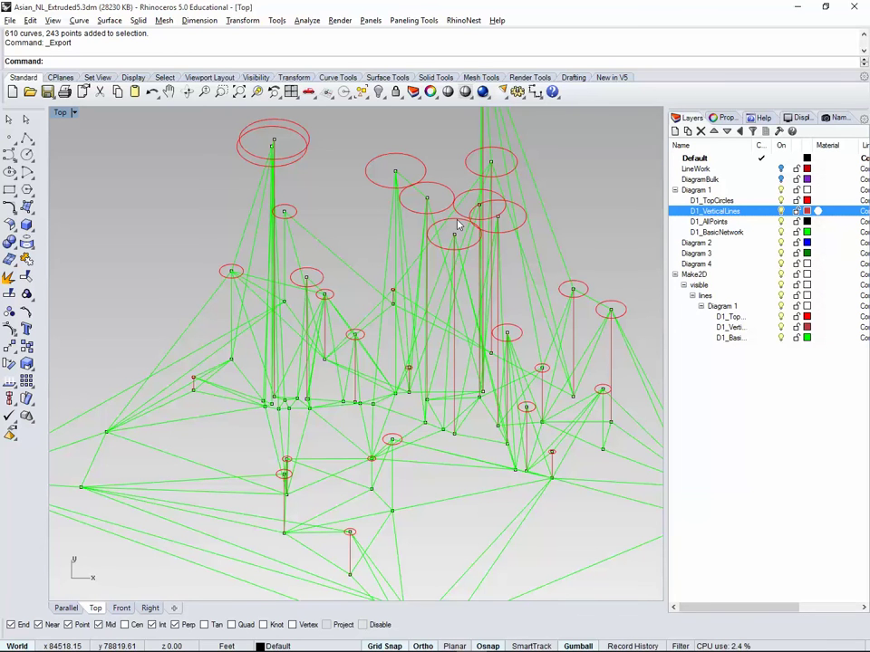
{"action": "right_click_drag", "start_coordinate": [458, 225], "coordinate": [477, 241]}
{"action": "left_click", "coordinate": [478, 241]}
{"action": "key", "text": "Escape"}
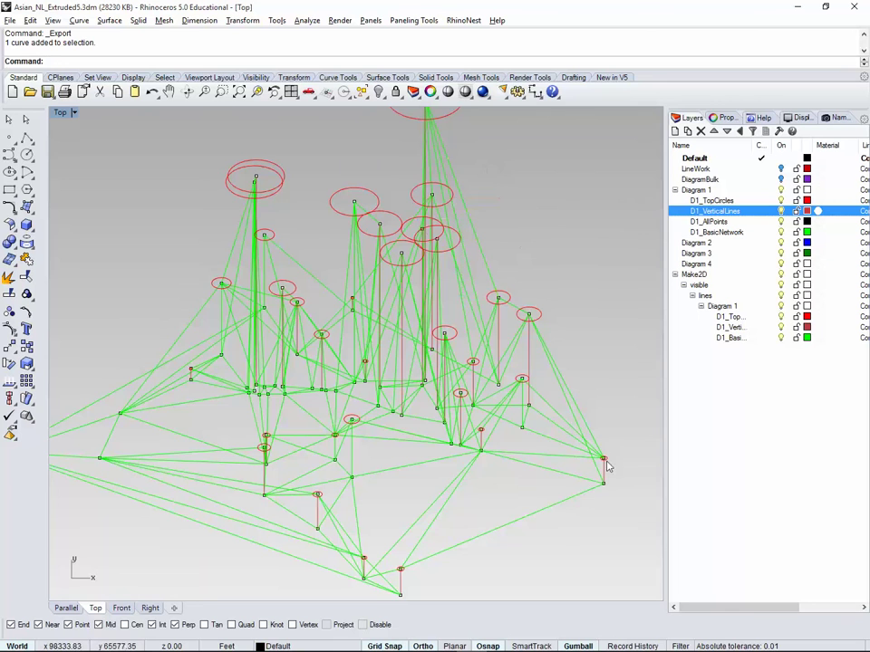
{"action": "right_click_drag", "start_coordinate": [457, 482], "coordinate": [377, 435]}
{"action": "scroll", "coordinate": [379, 435], "scroll_direction": "down", "scroll_amount": 5}
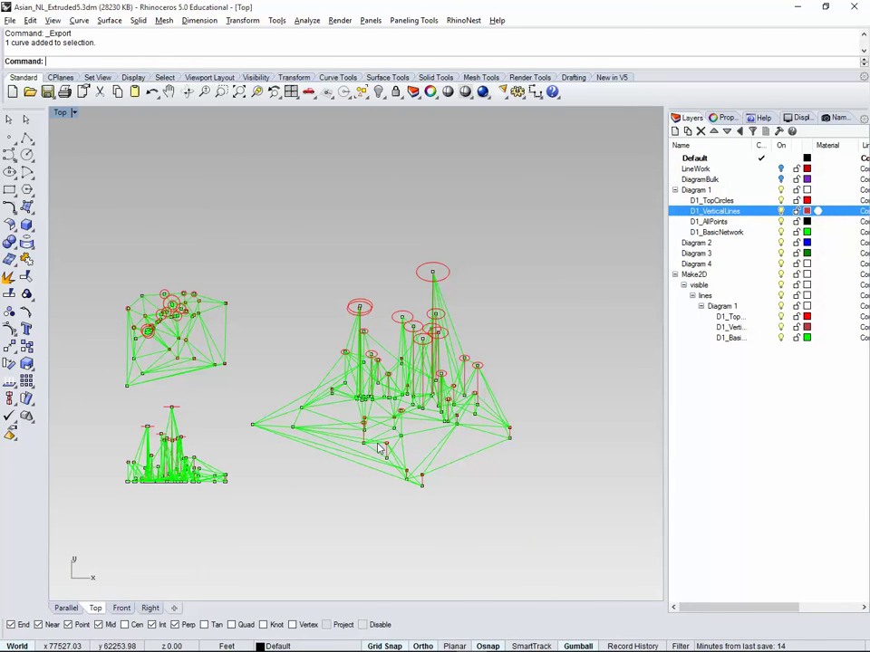
{"action": "scroll", "coordinate": [379, 448], "scroll_direction": "up", "scroll_amount": 6}
{"action": "left_click", "coordinate": [232, 388]}
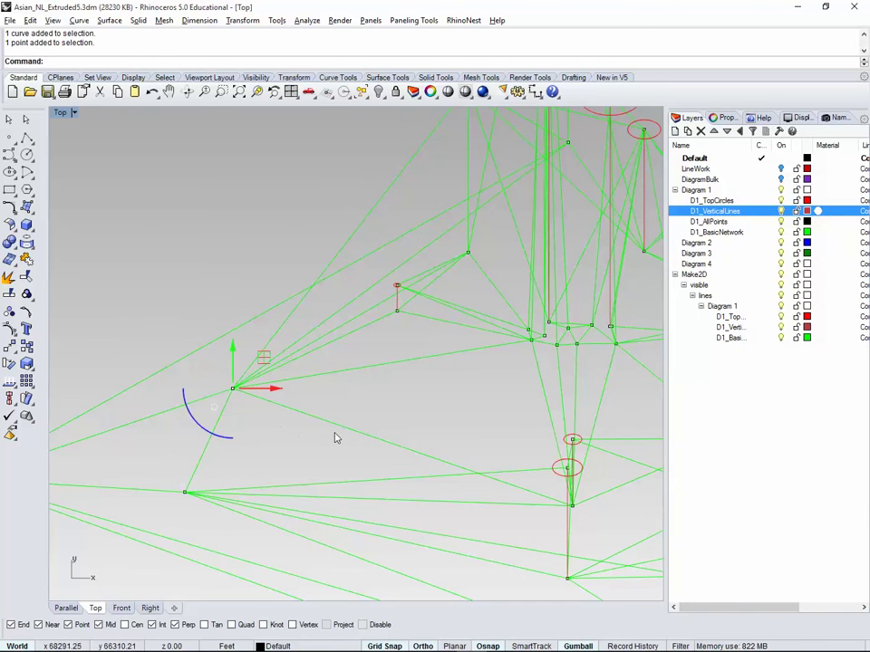
{"action": "key", "text": "Escape"}
{"action": "scroll", "coordinate": [307, 445], "scroll_direction": "down", "scroll_amount": 4}
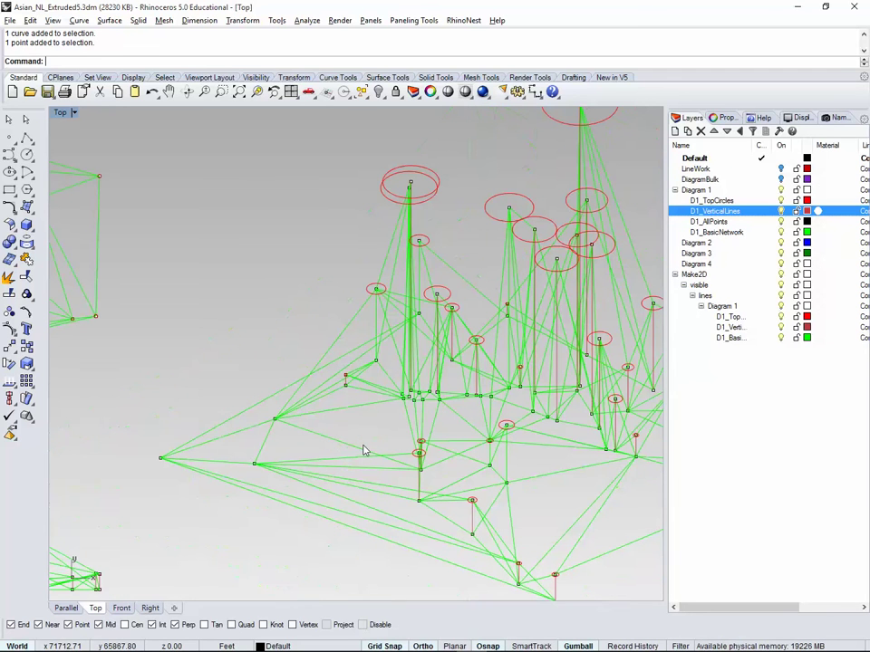
{"action": "scroll", "coordinate": [364, 448], "scroll_direction": "down", "scroll_amount": 5}
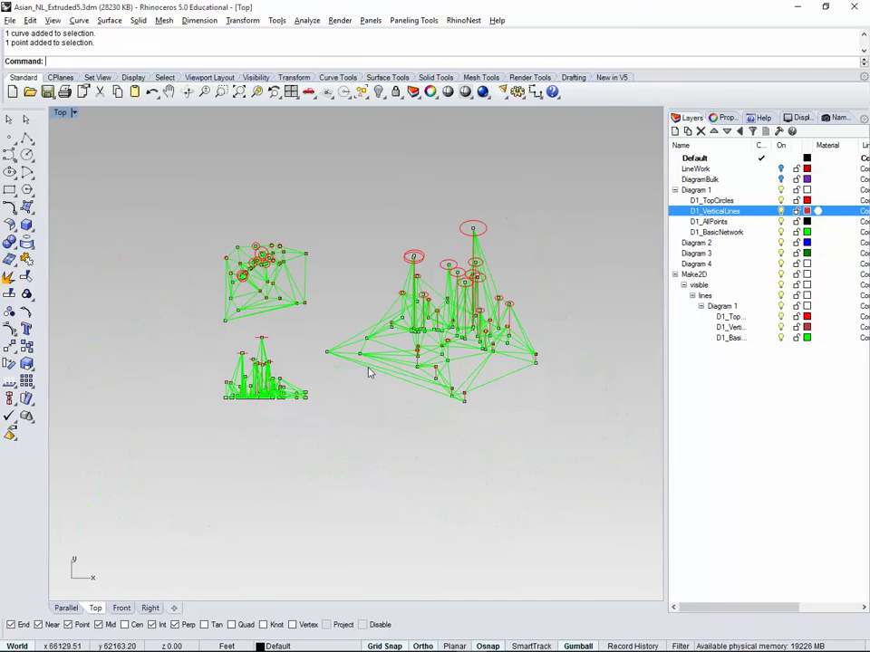
{"action": "left_click", "coordinate": [778, 222]}
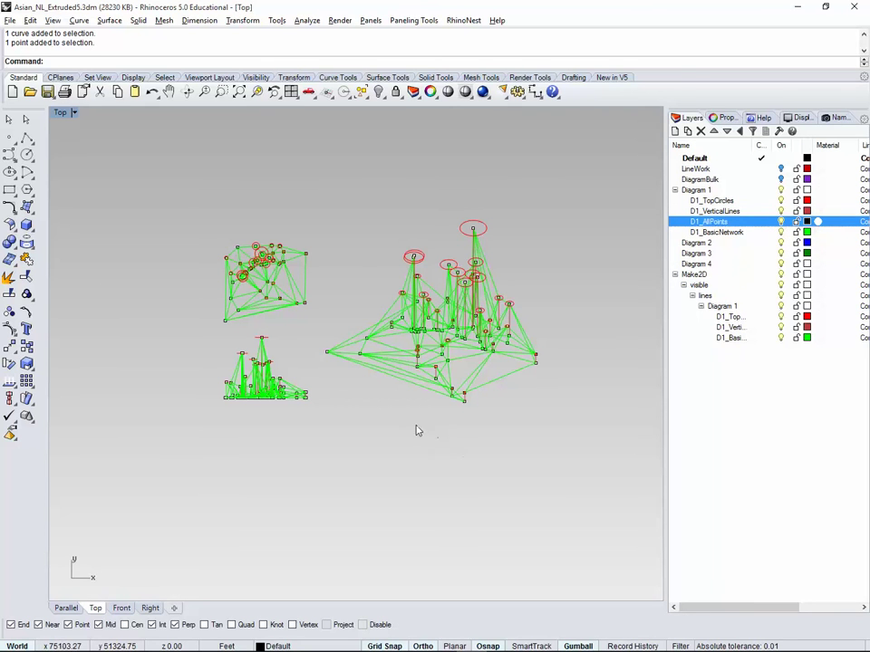
{"action": "right_click_drag", "start_coordinate": [418, 432], "coordinate": [406, 461]}
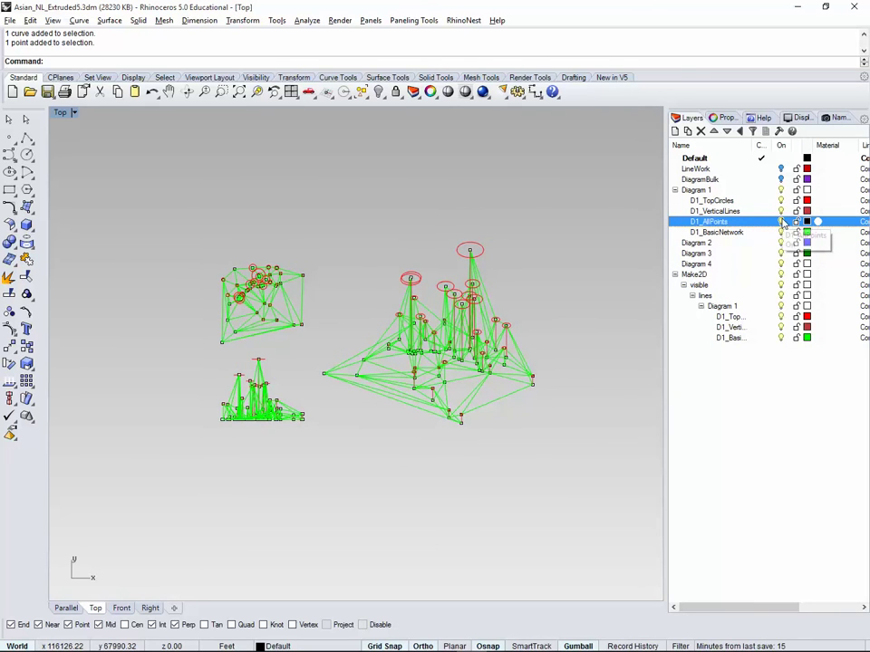
{"action": "scroll", "coordinate": [339, 378], "scroll_direction": "up", "scroll_amount": 5}
{"action": "left_click", "coordinate": [343, 381]}
{"action": "left_click", "coordinate": [357, 512]}
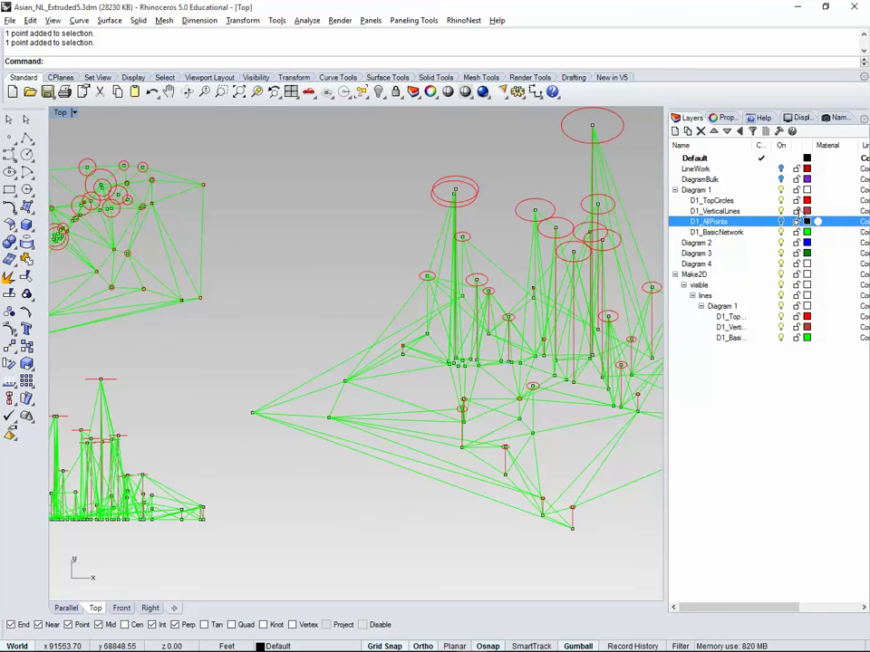
{"action": "scroll", "coordinate": [262, 362], "scroll_direction": "down", "scroll_amount": 3}
{"action": "scroll", "coordinate": [223, 223], "scroll_direction": "up", "scroll_amount": 5}
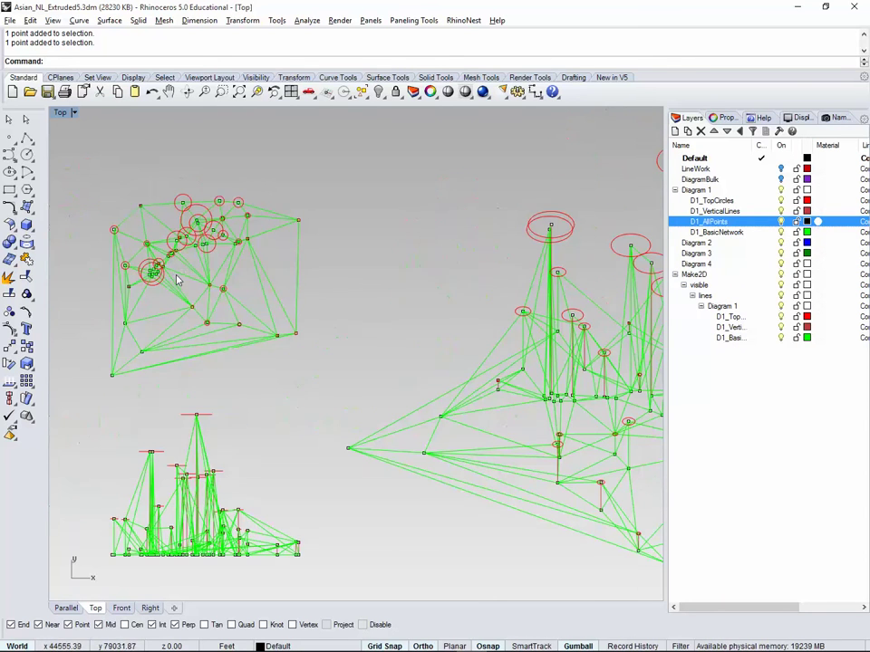
{"action": "scroll", "coordinate": [257, 229], "scroll_direction": "up", "scroll_amount": 2}
{"action": "scroll", "coordinate": [263, 290], "scroll_direction": "down", "scroll_amount": 6}
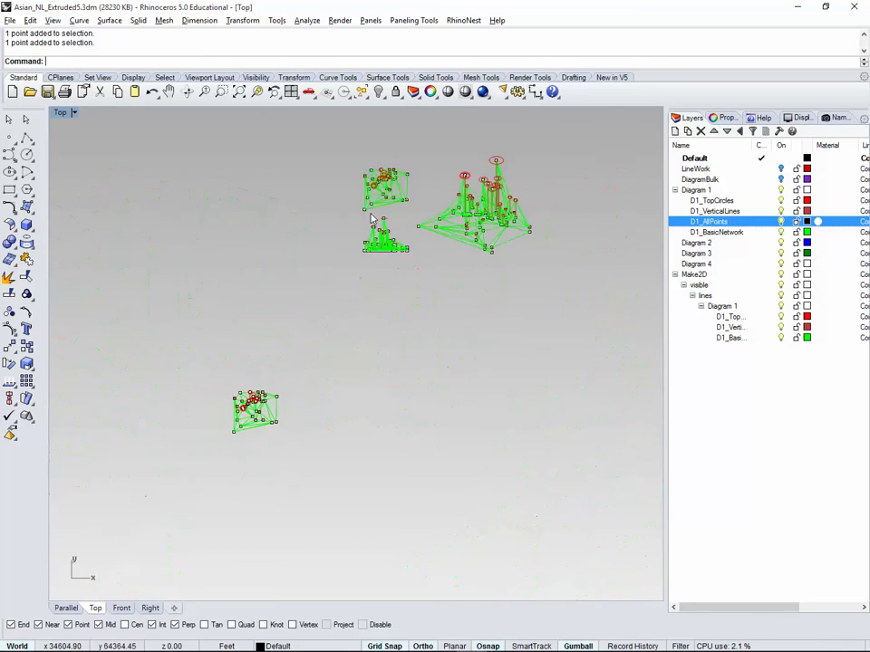
{"action": "scroll", "coordinate": [258, 419], "scroll_direction": "up", "scroll_amount": 4}
Step: Maximize the 3D Parallel viewport to fill the screen
{"action": "double_click", "coordinate": [62, 113]}
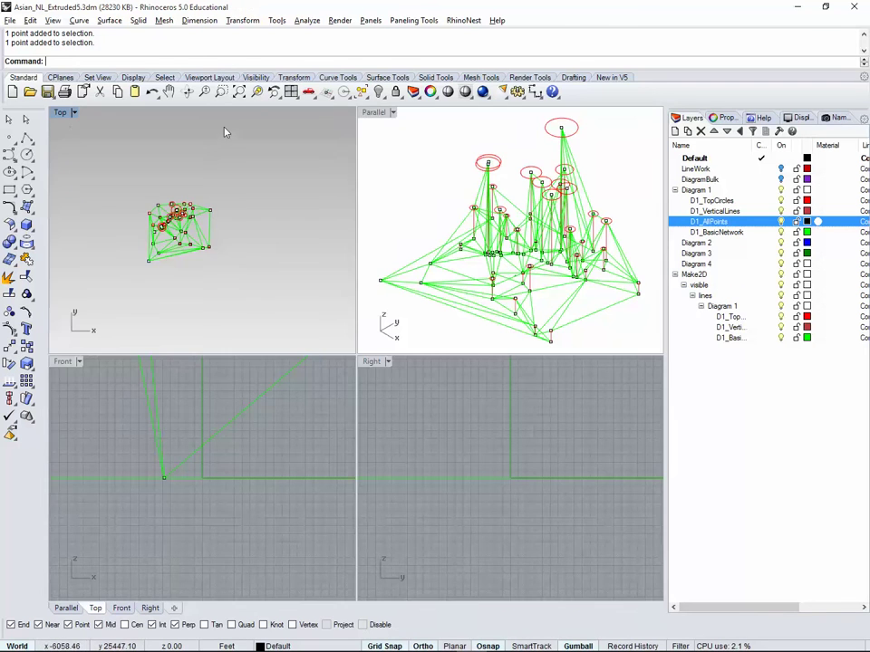
{"action": "double_click", "coordinate": [376, 112]}
{"action": "left_click_drag", "start_coordinate": [233, 356], "coordinate": [263, 399]}
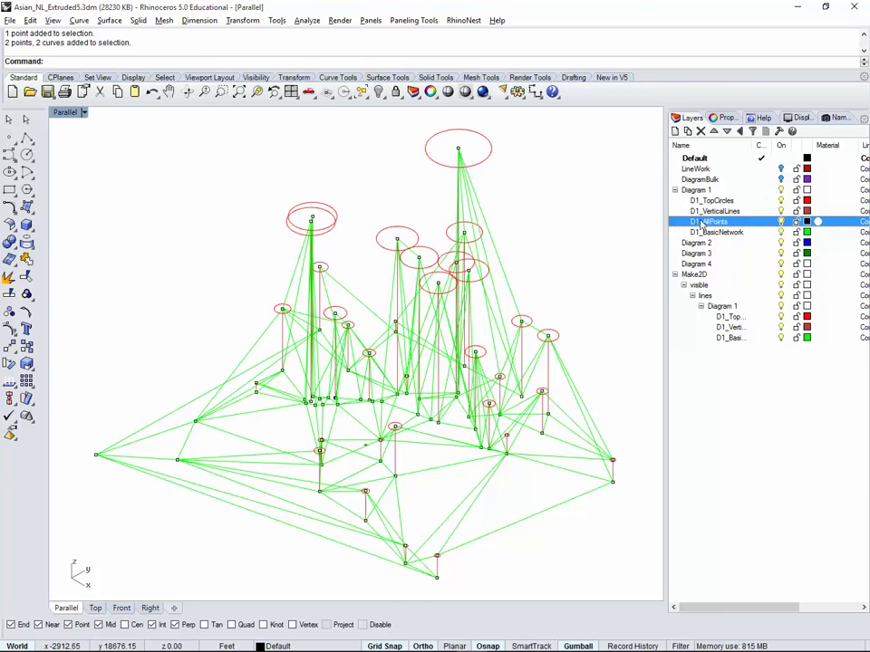
Step: Turn off and collapse the Diagram 1 layer, then turn on DiagramBulk
{"action": "left_click", "coordinate": [781, 190]}
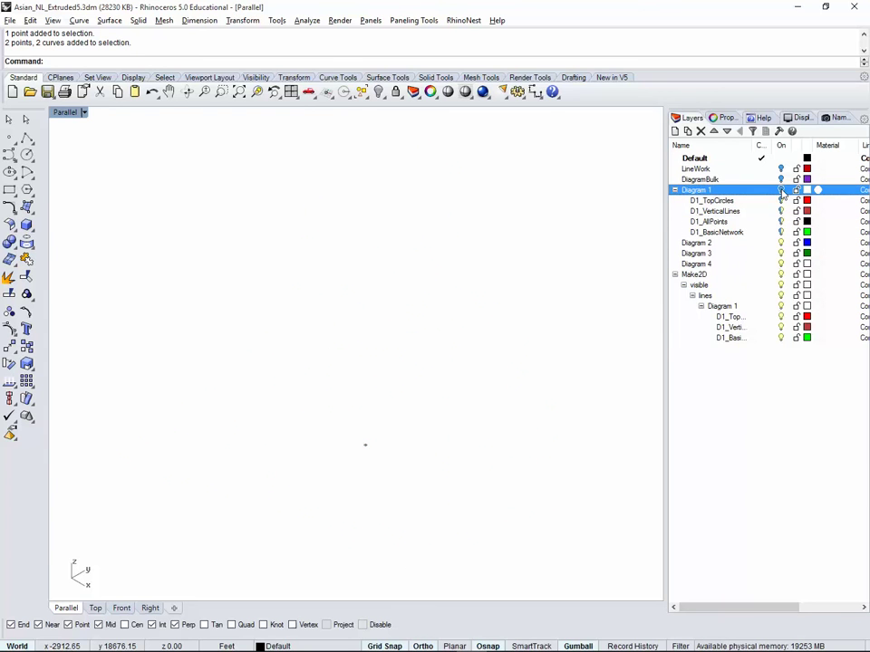
{"action": "left_click", "coordinate": [675, 191]}
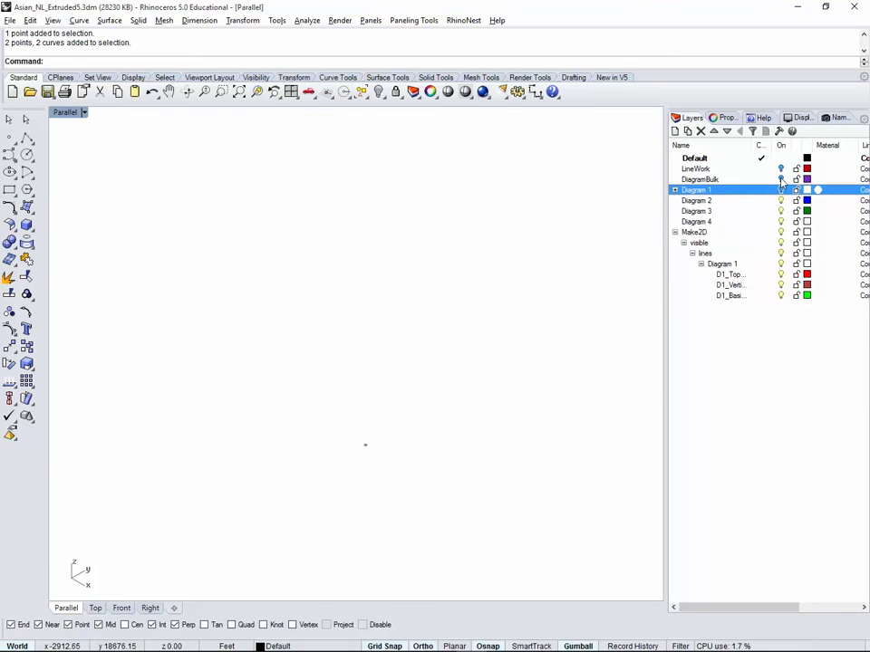
{"action": "left_click", "coordinate": [781, 179]}
{"action": "right_click_drag", "start_coordinate": [402, 342], "coordinate": [464, 319]}
{"action": "scroll", "coordinate": [464, 319], "scroll_direction": "down", "scroll_amount": 4}
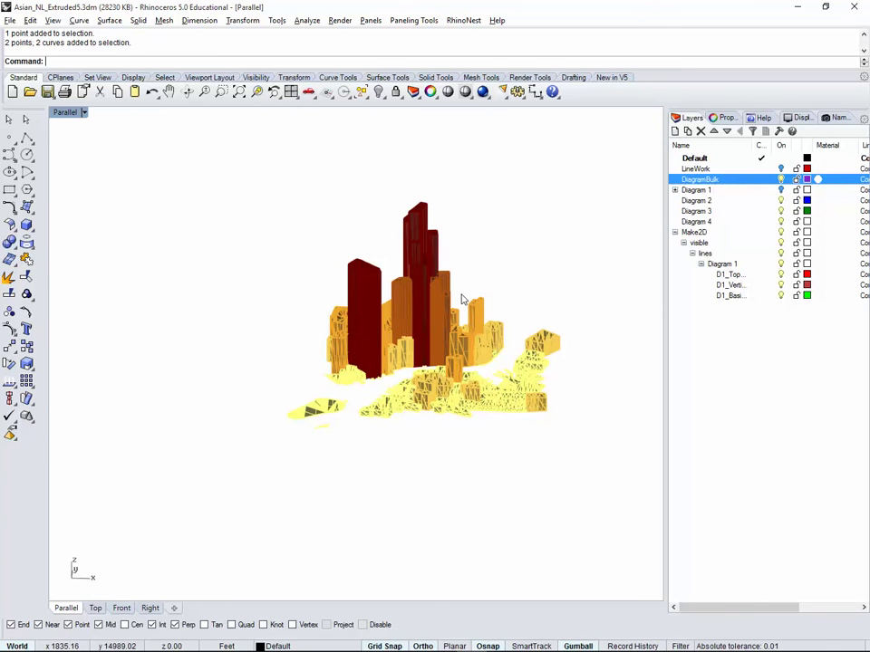